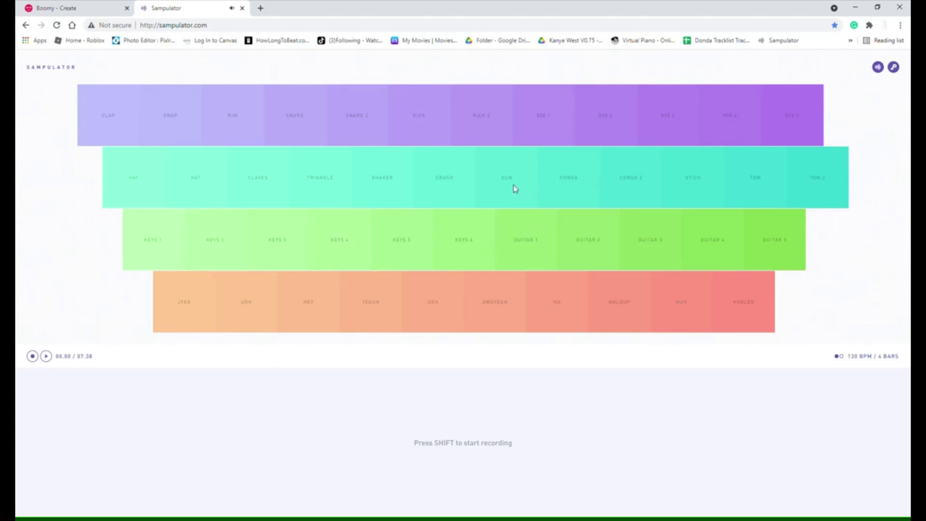
Step: Audition the Keys 4 and Keys 3 samples, followed by four hits of the Gun sample
key(f)
key(d)
key(d)
click(493, 196)
click(500, 194)
click(499, 194)
click(499, 195)
Step: Play a descending phrase from Keys 4 down to Keys 1, alternating Keys 2 and Keys 1 at the end
key(f)
key(d)
key(s)
key(s)
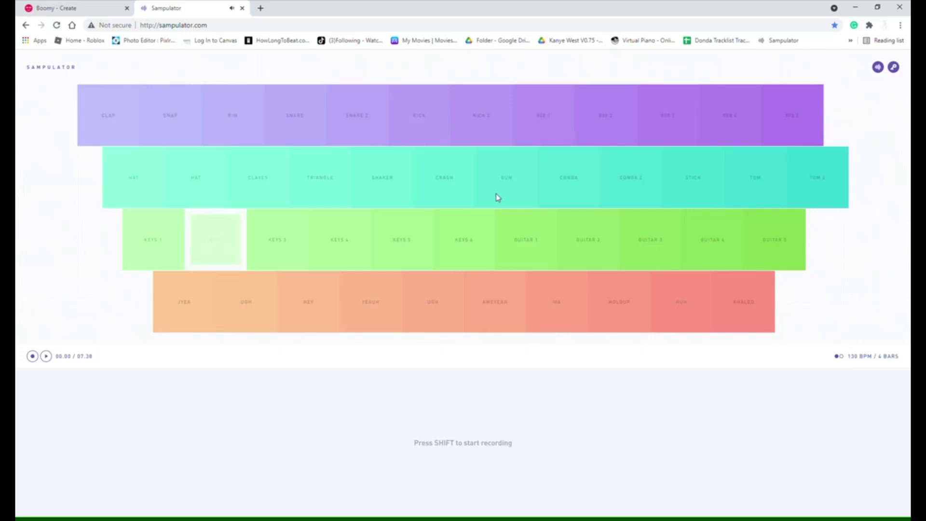
key(a)
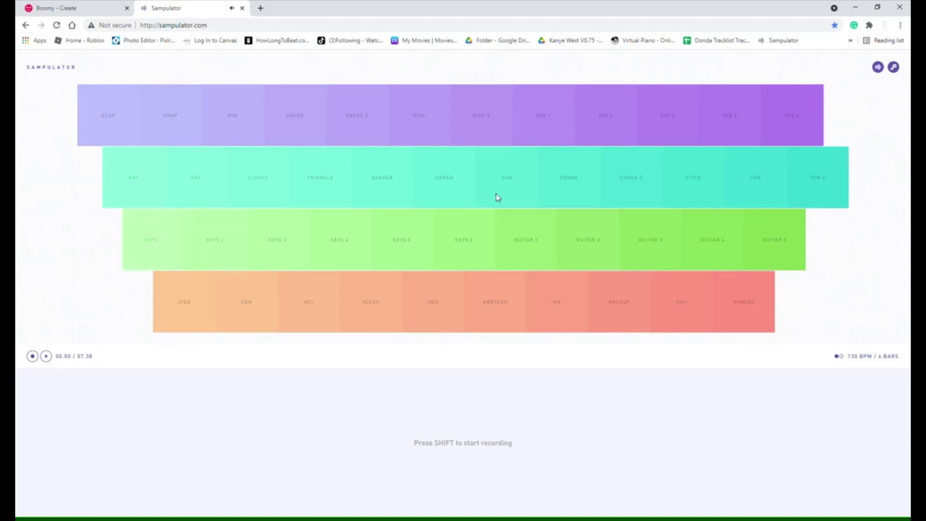
key(s)
key(a)
Step: Play a short rhythm alternating between the two Hat samples
key(q)
key(q)
key(w)
key(q)
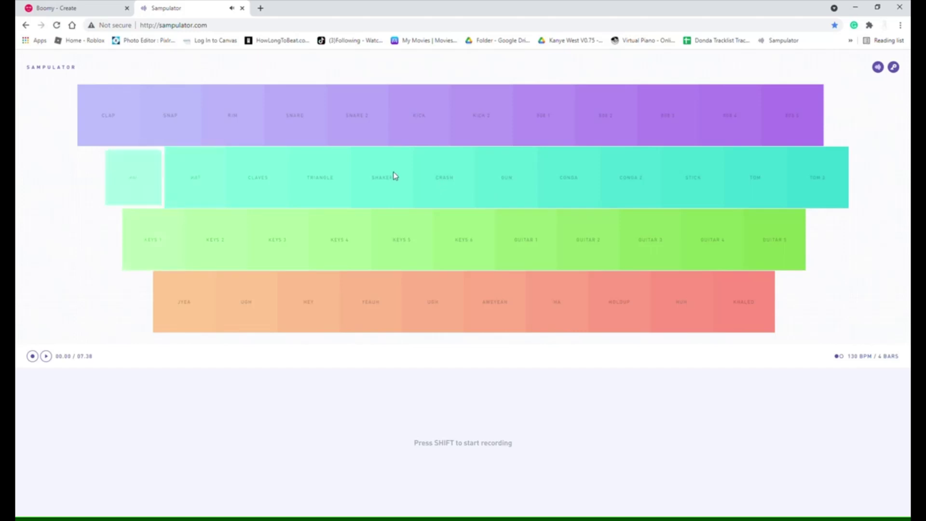
key(w)
key(q)
key(q)
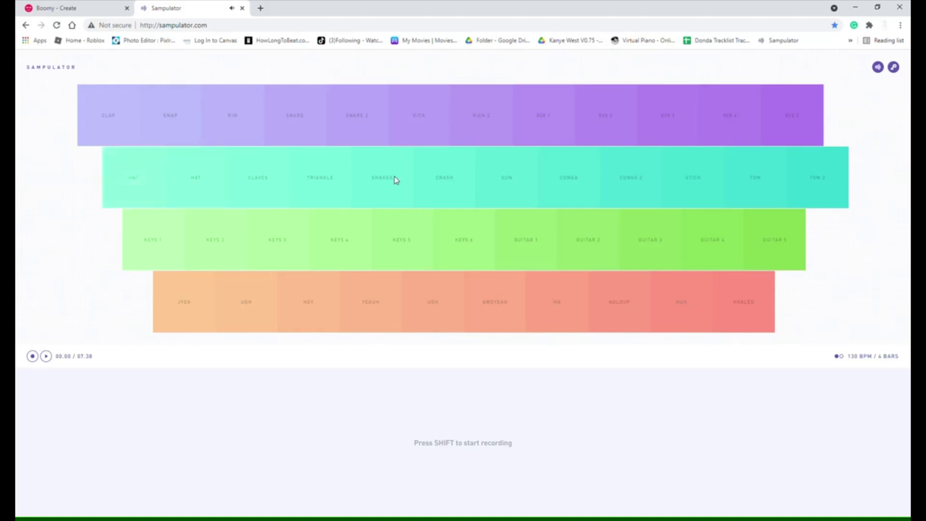
key(q)
key(q)
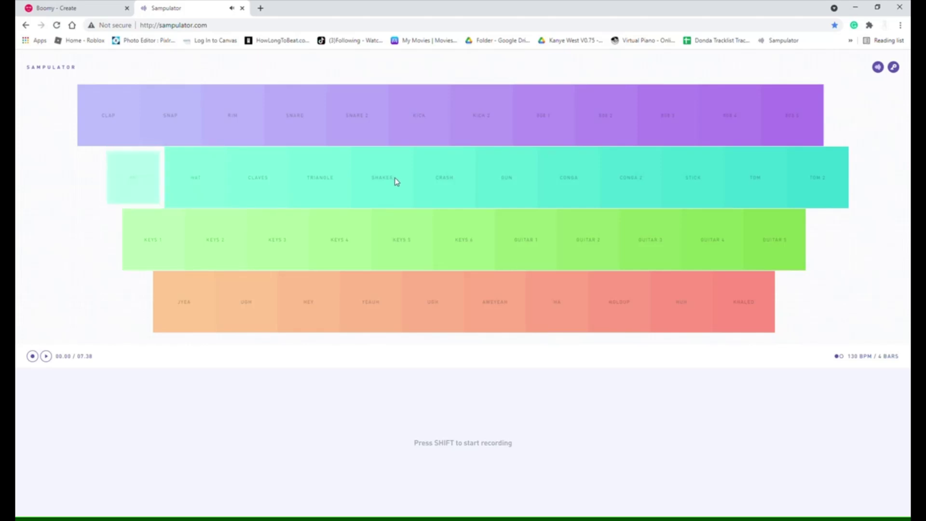
Step: Play a longer rhythm that mixes both Hat samples with Claves
key(w)
key(e)
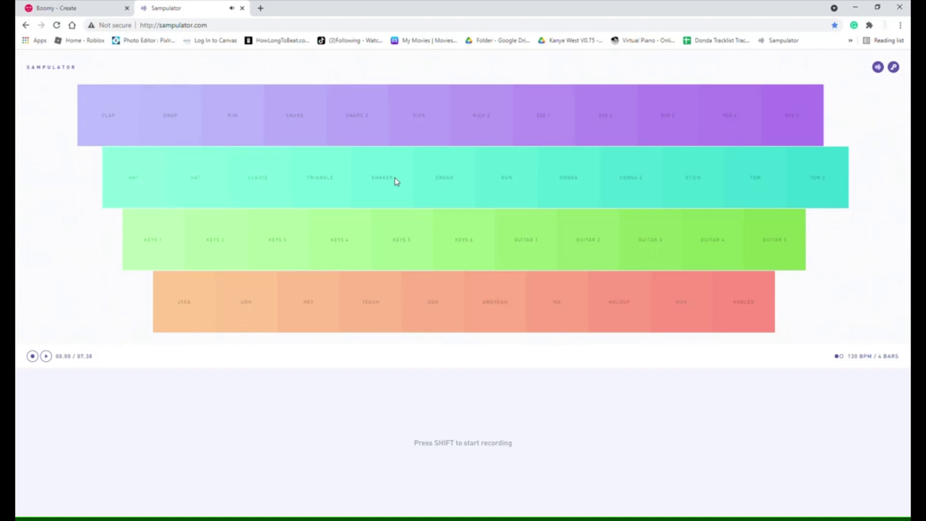
key(w)
key(e)
key(w)
key(e)
key(w)
key(q)
key(q)
key(w)
key(e)
key(q)
key(w)
key(w)
key(q)
key(w)
Step: Audition the percussion samples from Rim through Snare, Snare 2, Kick, Kick 2 and the first 808, ending with three Gun hits
click(235, 118)
click(254, 129)
click(254, 132)
click(254, 128)
click(306, 130)
click(371, 136)
click(421, 140)
click(472, 138)
click(553, 132)
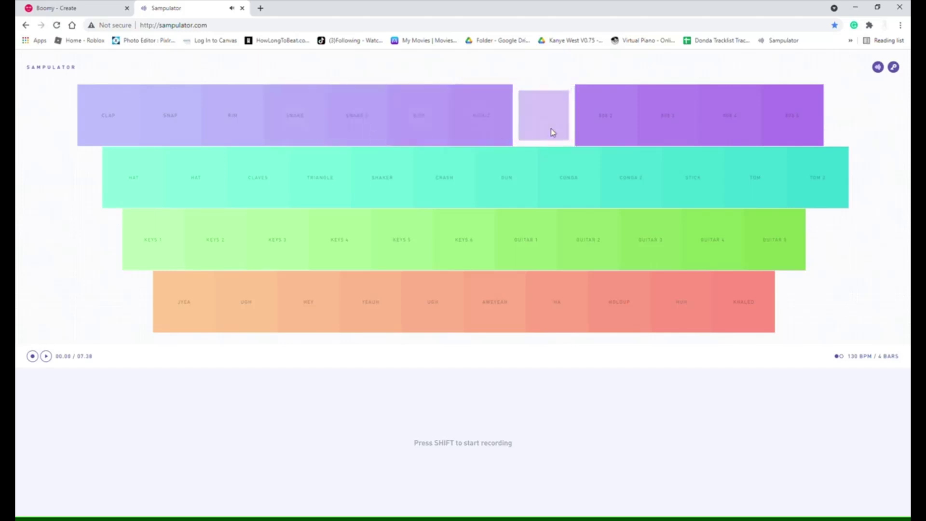
click(503, 195)
click(503, 194)
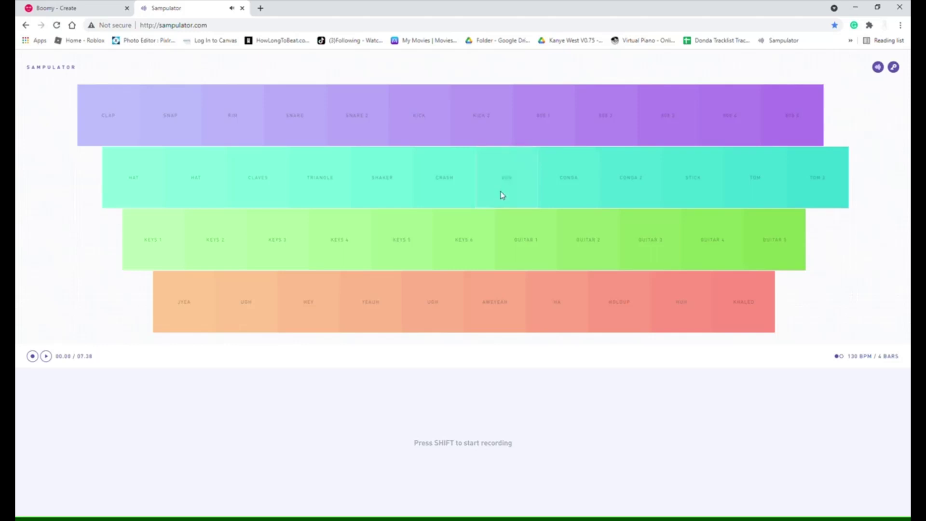
click(502, 195)
Step: Close Sampulator and play the generated Custom song in Boomy
key(ctrl+w)
click(561, 429)
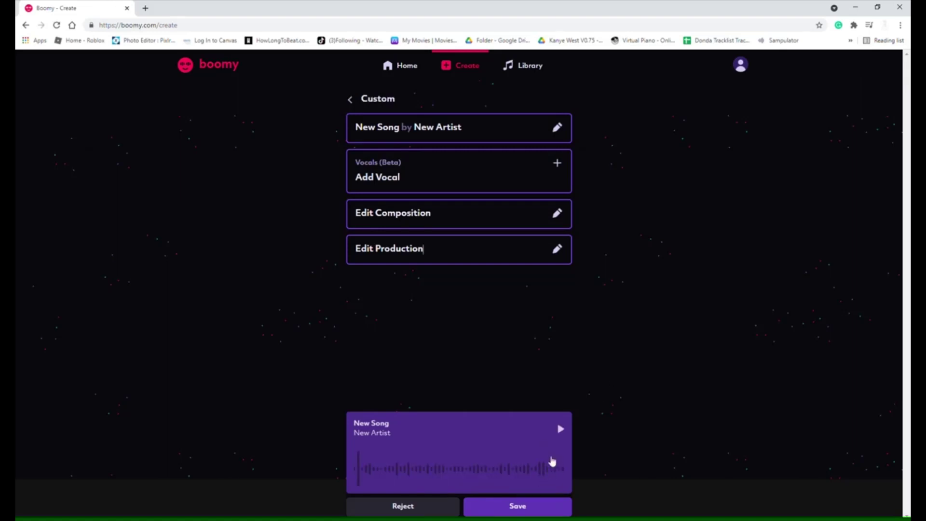
click(561, 429)
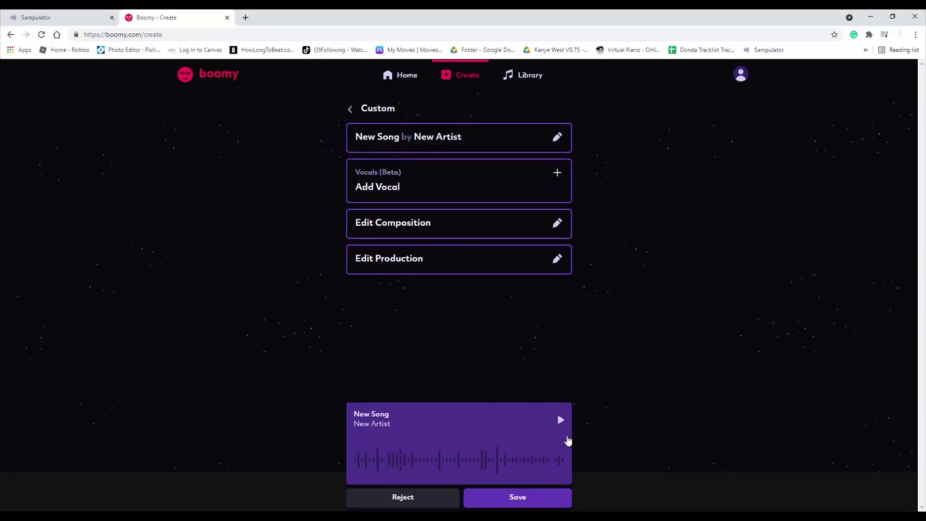
Step: Listen to the next two generated Custom songs, pausing each one near its end
click(561, 421)
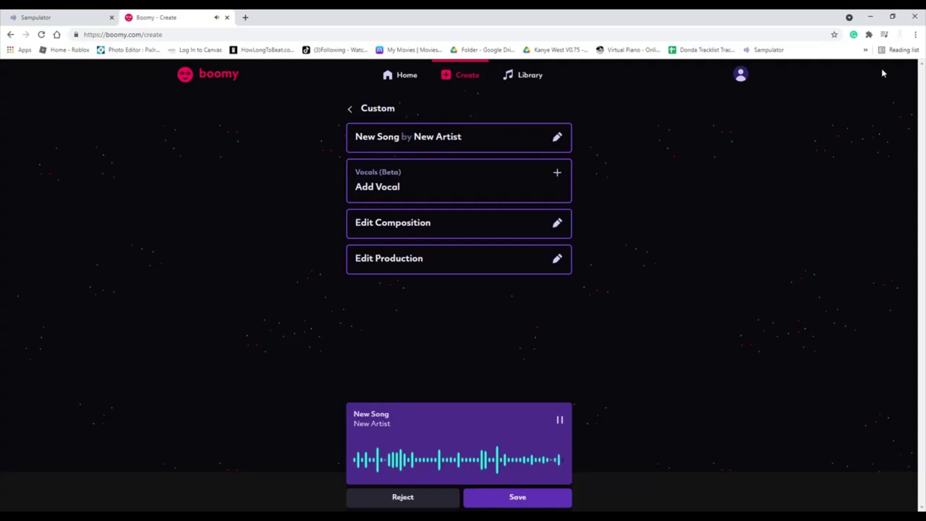
click(560, 420)
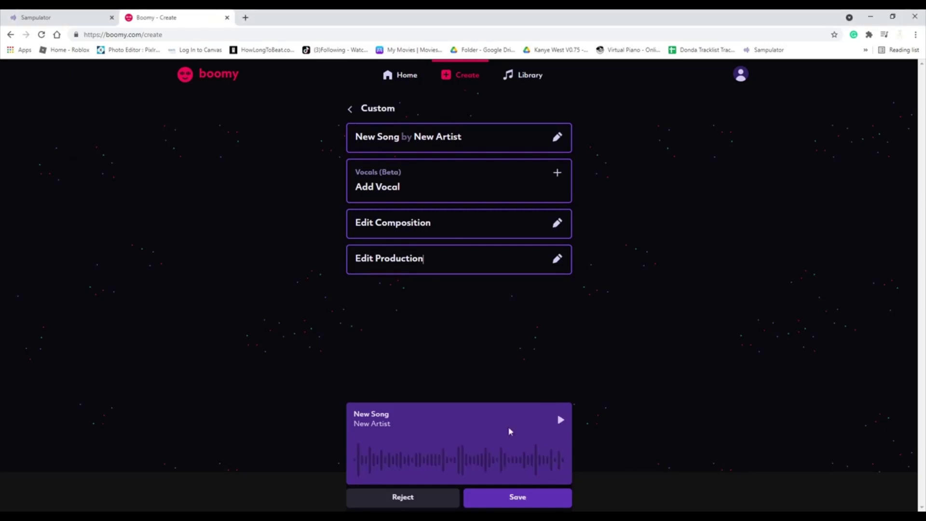
click(561, 423)
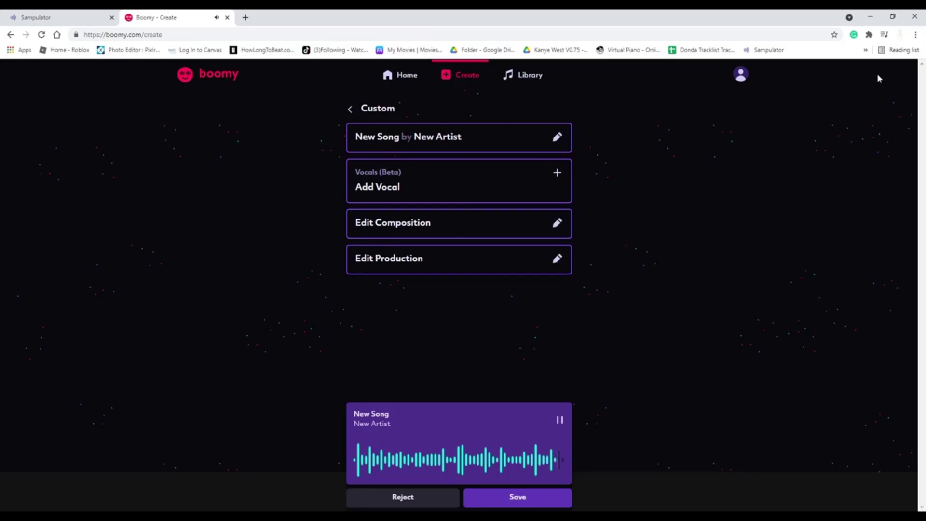
click(561, 421)
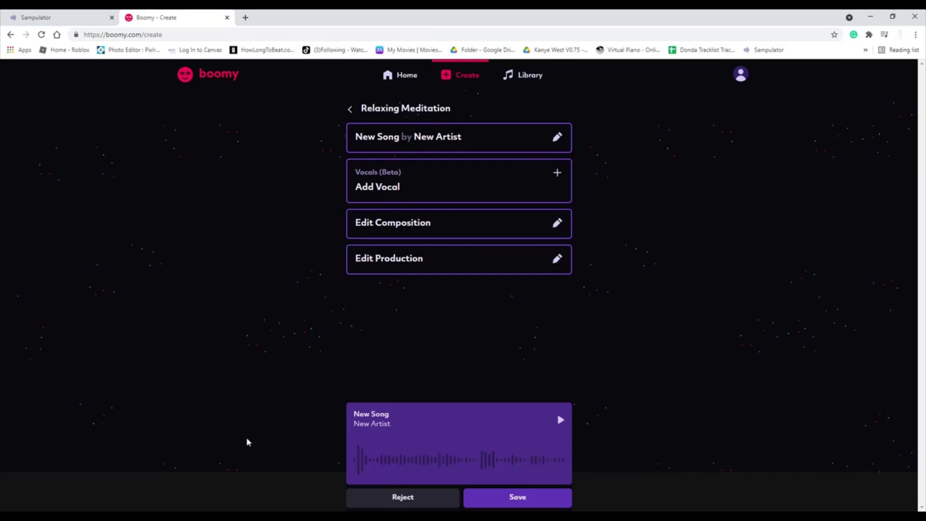
Step: Listen to the Relaxing Meditation song and pause it, and also pause the Custom song that follows it
click(559, 420)
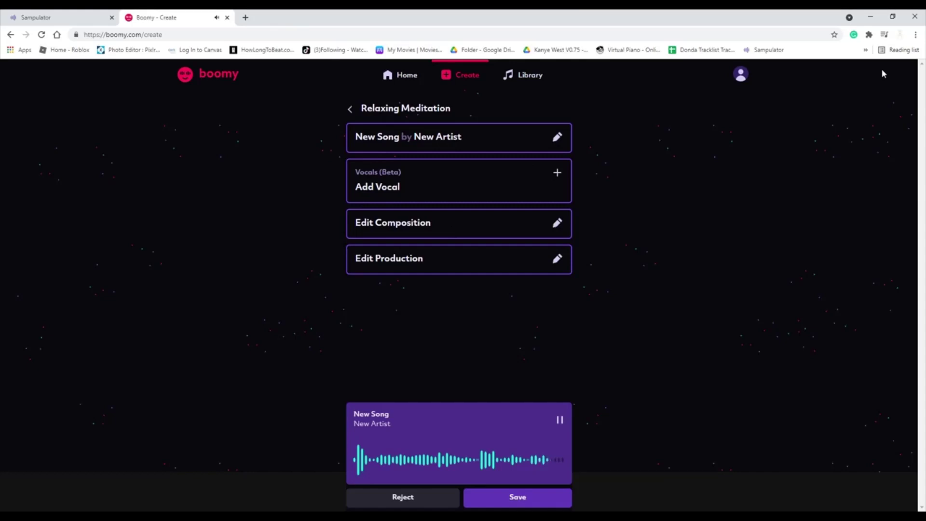
click(560, 420)
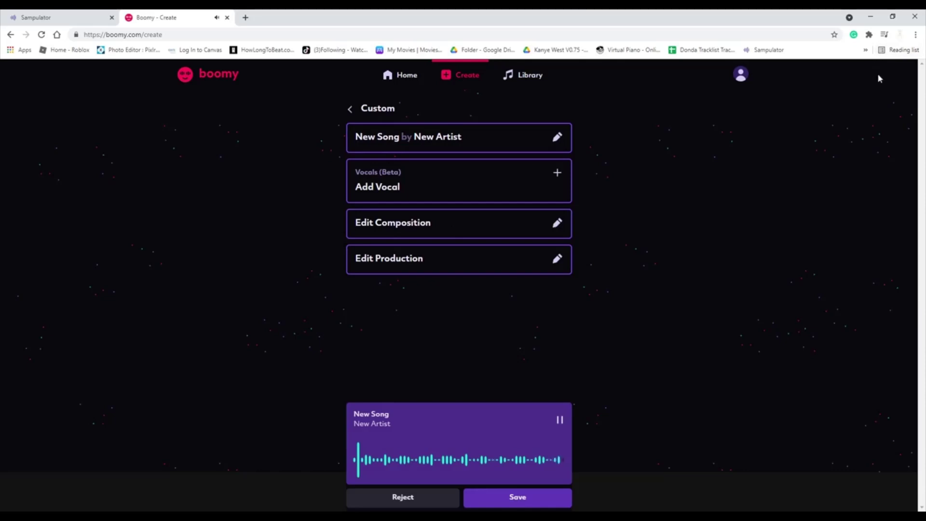
click(561, 422)
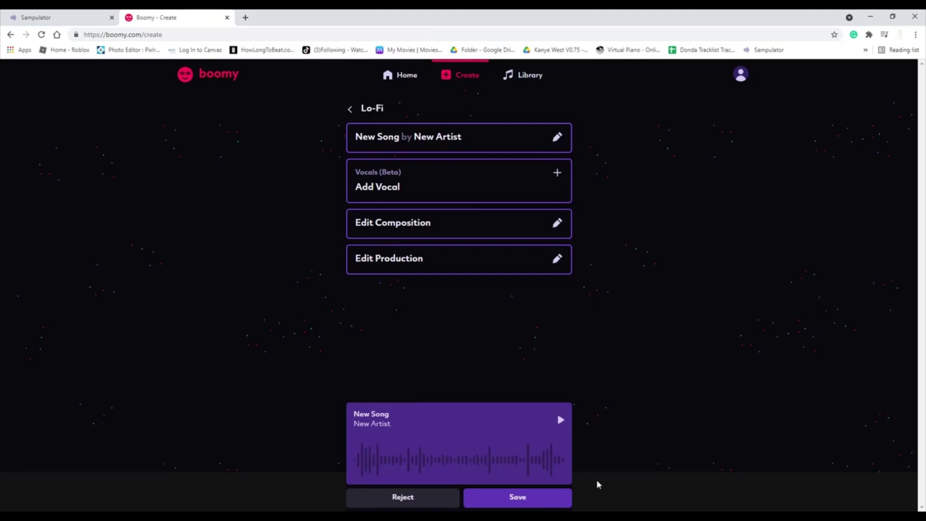
Step: Play the Lo-Fi song, followed by a Custom song that is paused near its end and started again
click(560, 420)
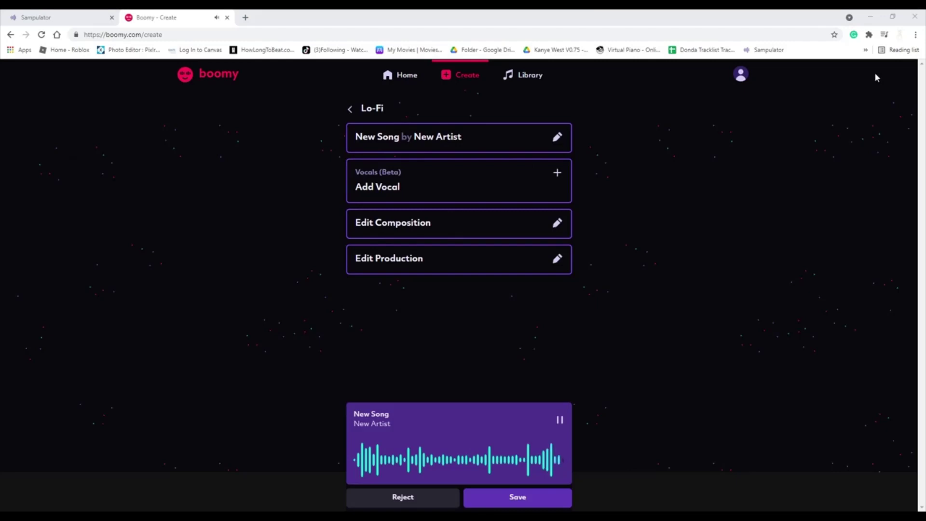
click(583, 161)
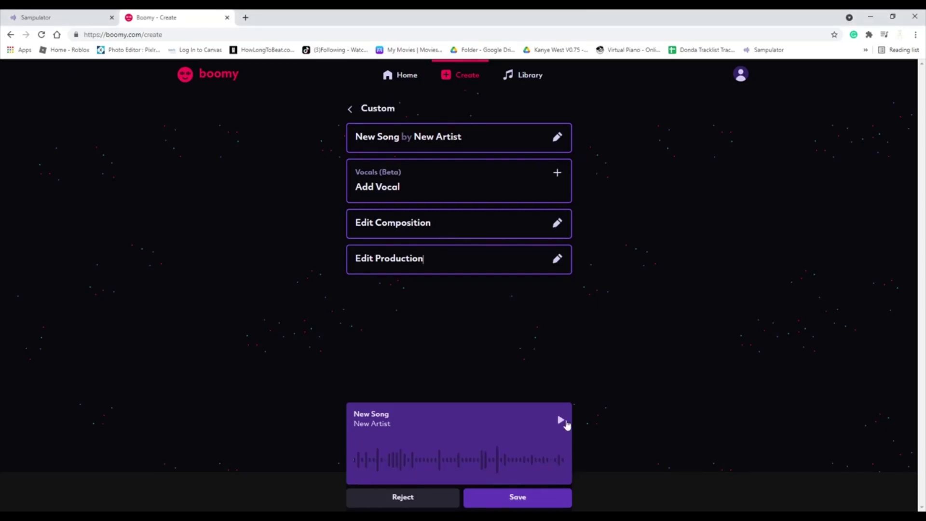
click(562, 421)
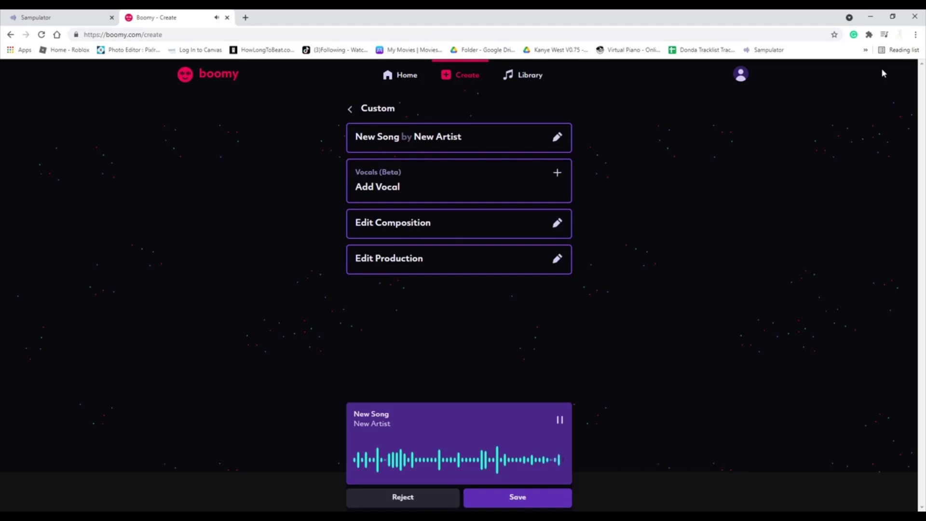
click(560, 419)
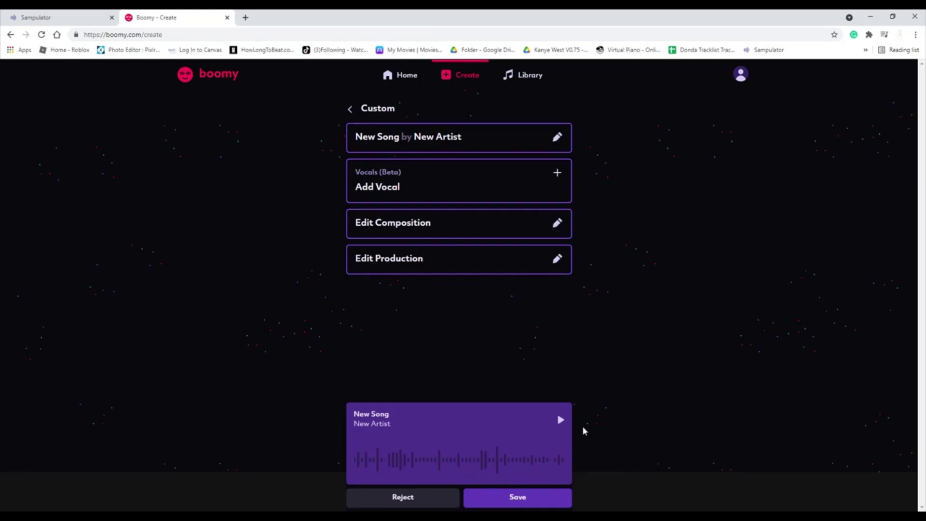
click(561, 422)
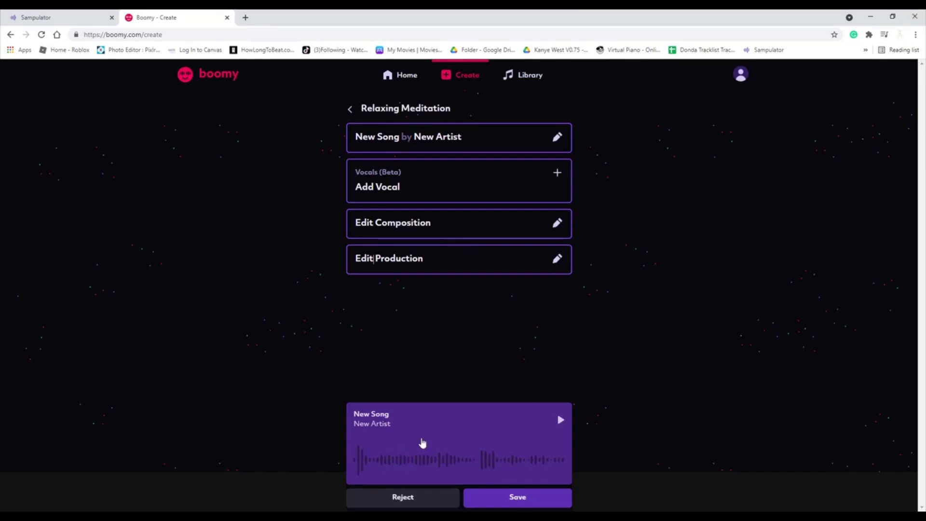
Step: Replay the Relaxing Meditation song until near its end, and pause the next Lo-Fi song
click(564, 427)
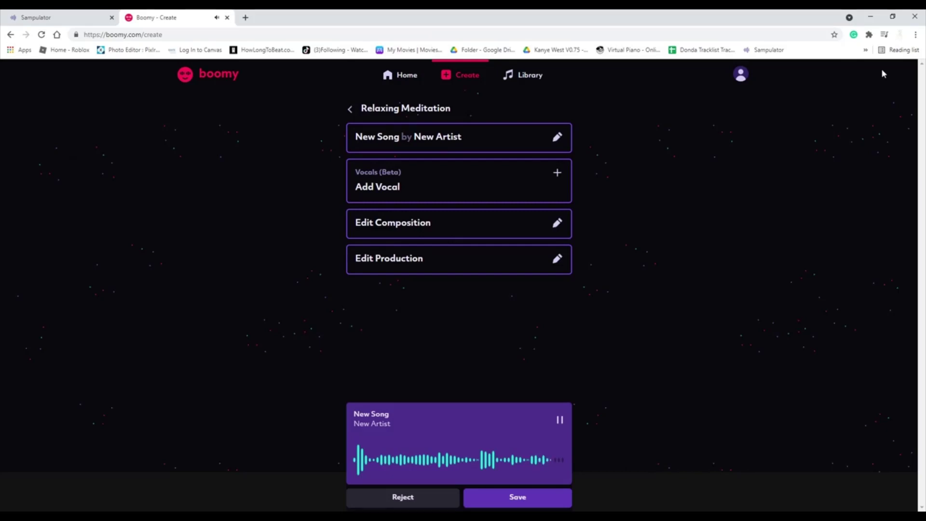
click(559, 419)
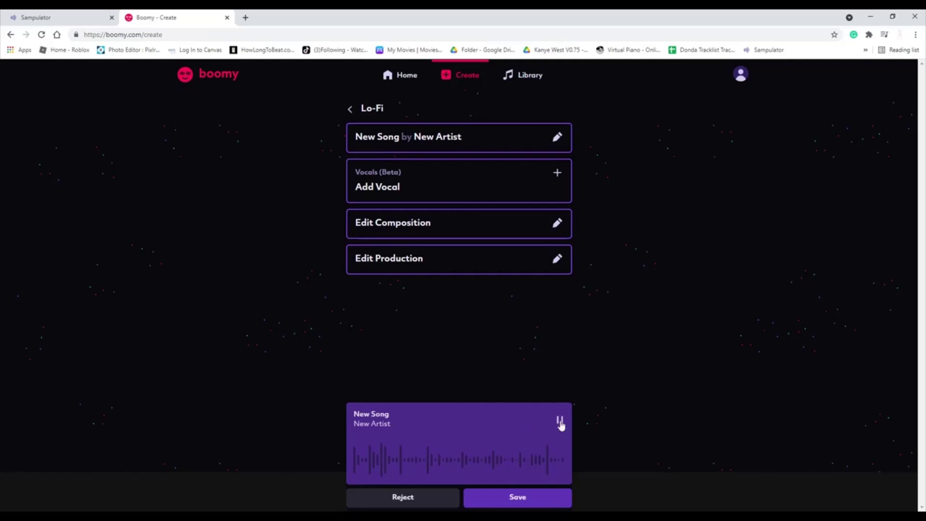
click(559, 420)
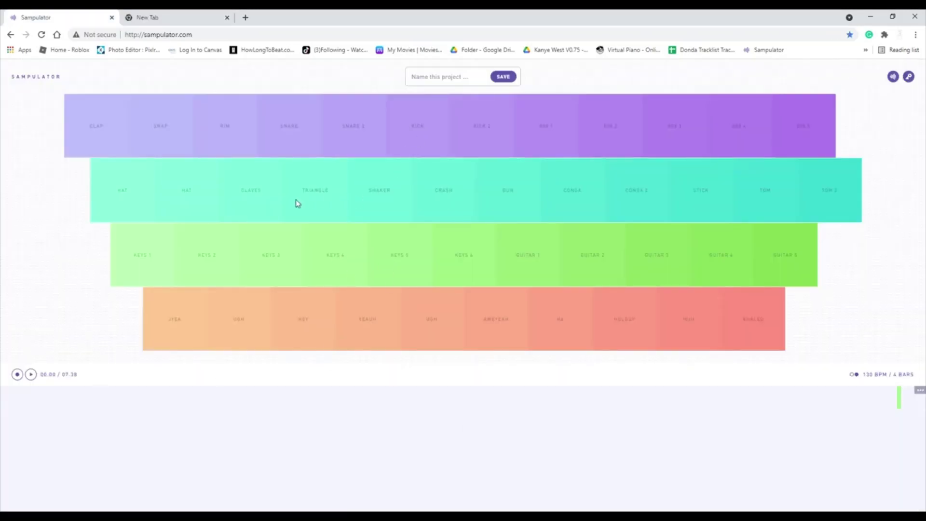
Step: In Sampulator, play the Claves sample six times, followed by Keys 3
click(257, 195)
click(257, 195)
click(256, 195)
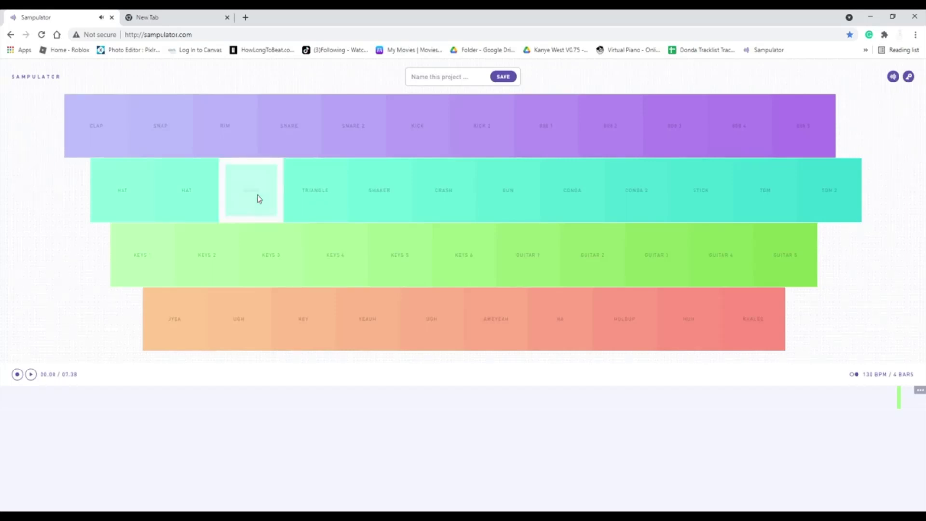
click(257, 195)
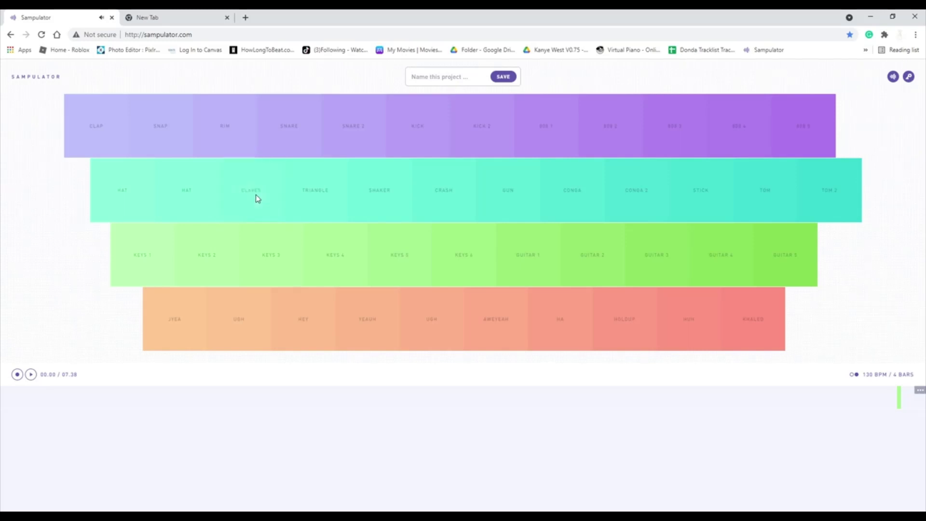
click(256, 195)
click(256, 194)
click(266, 237)
Step: Play the Claves sample five more times, followed by Keys 2
click(261, 211)
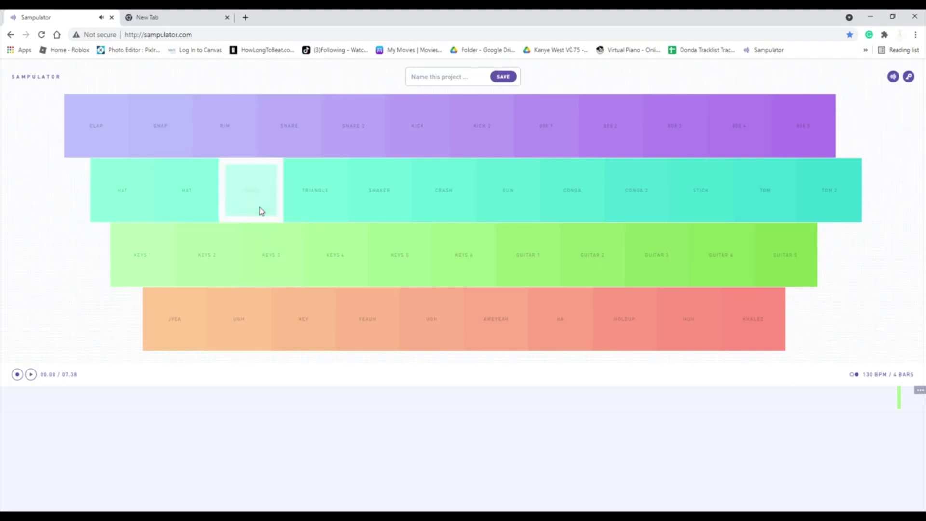
click(261, 211)
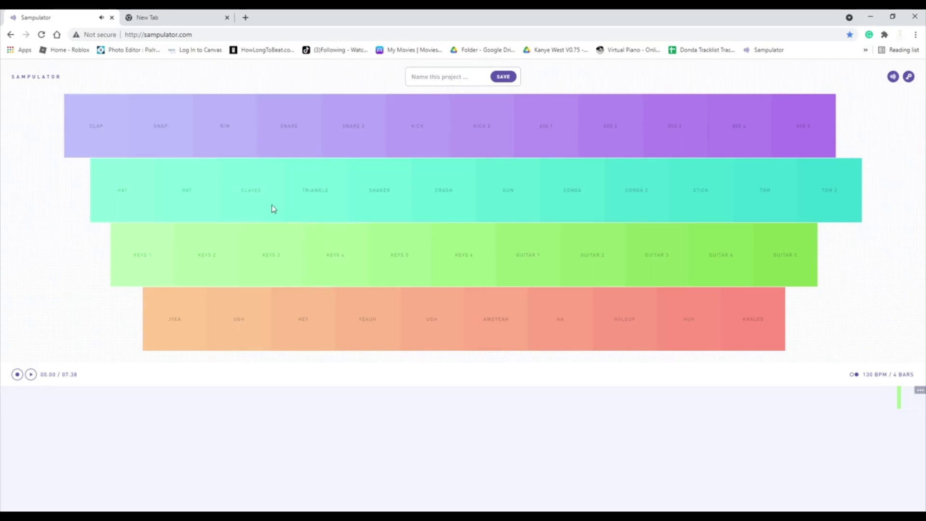
click(268, 203)
click(268, 204)
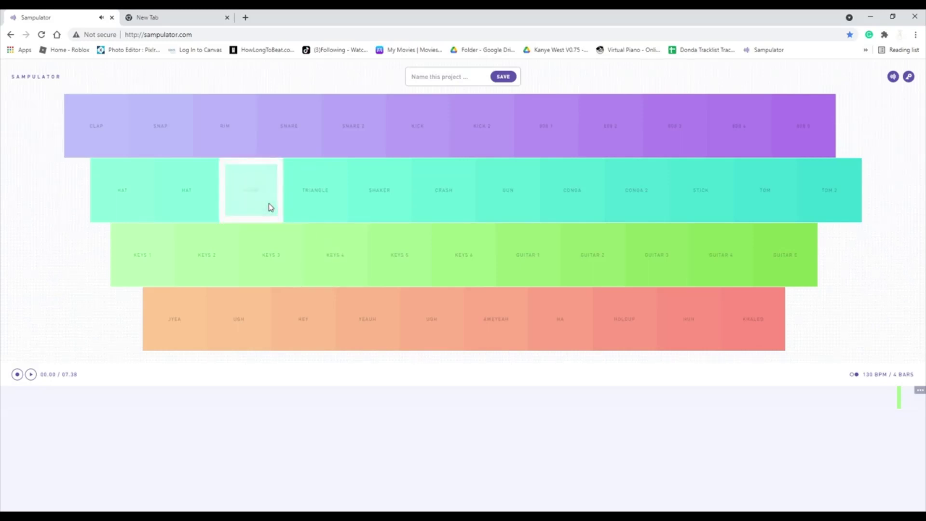
click(268, 203)
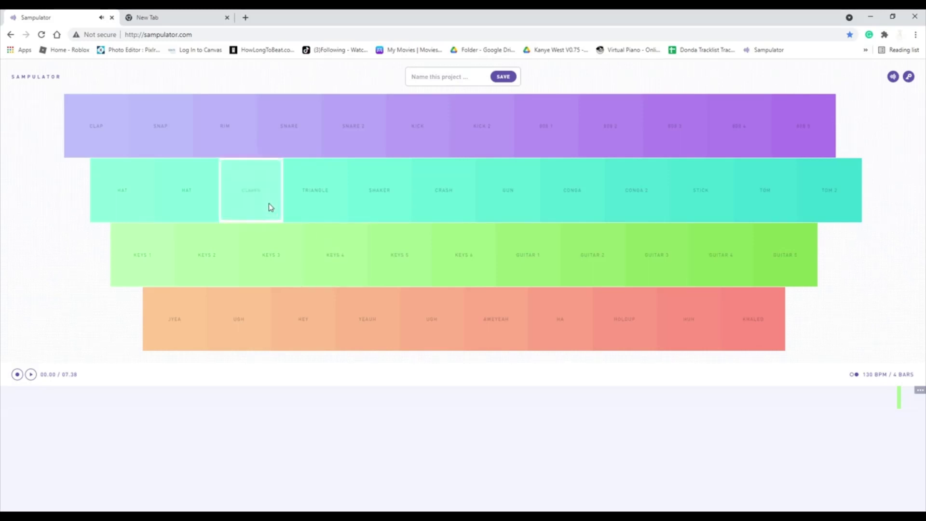
click(233, 246)
Step: Play the Claves sample three times, followed by Keys 1 and one more Claves hit
click(239, 214)
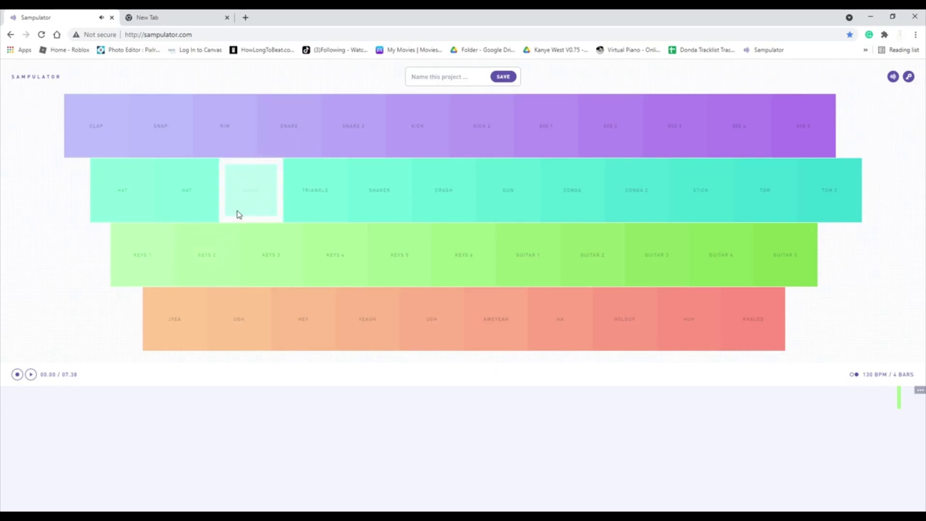
click(238, 215)
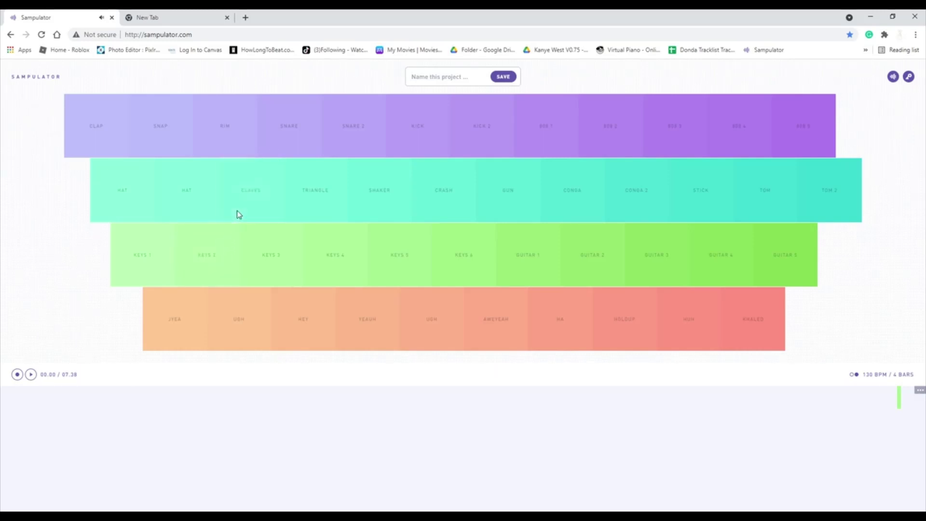
click(238, 214)
click(157, 247)
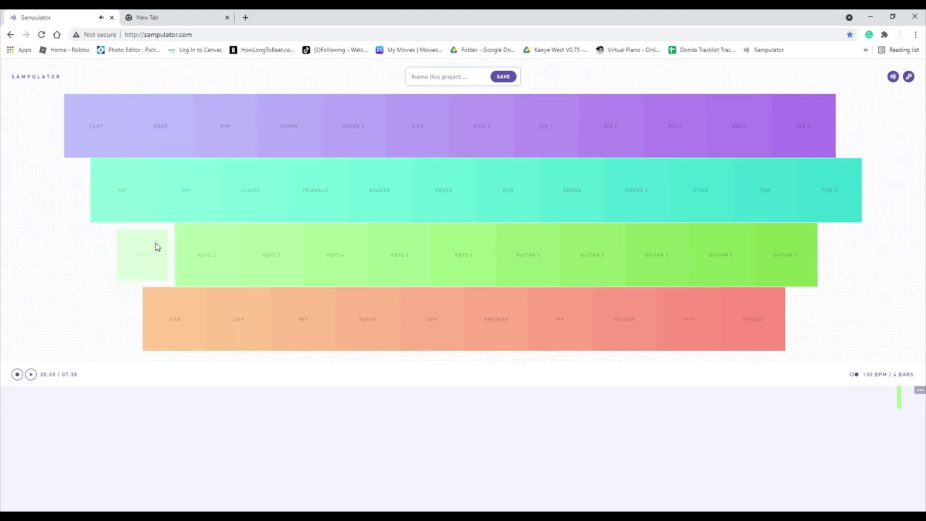
click(243, 200)
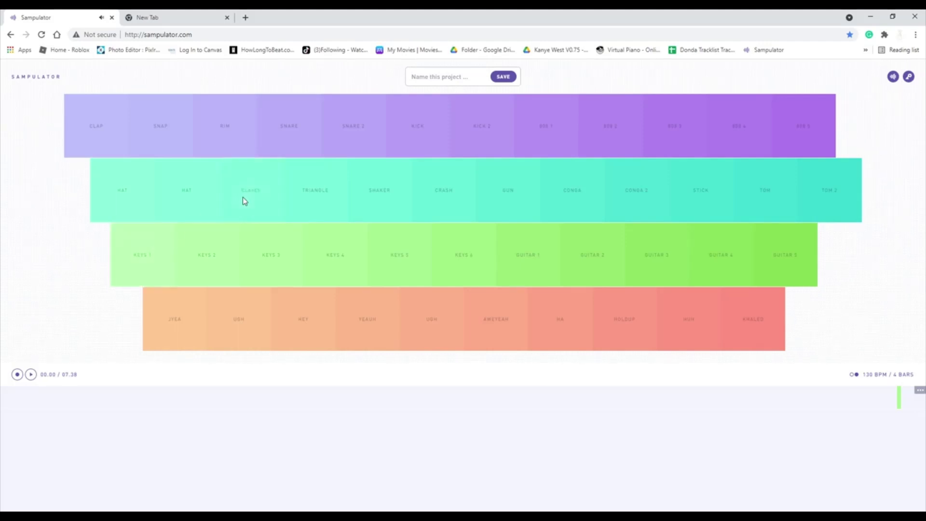
Step: Play the Claves sample twice, followed by Keys 4 and three more Claves hits
click(242, 199)
click(242, 199)
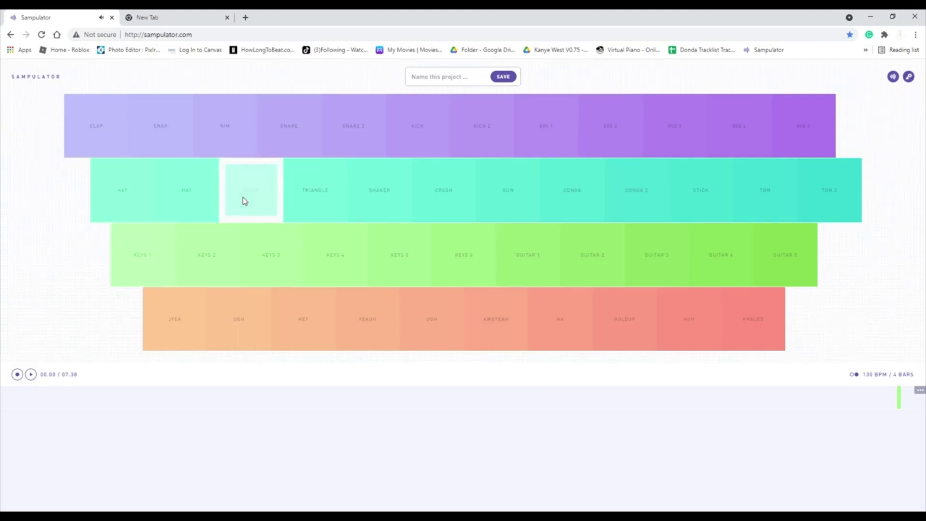
click(314, 236)
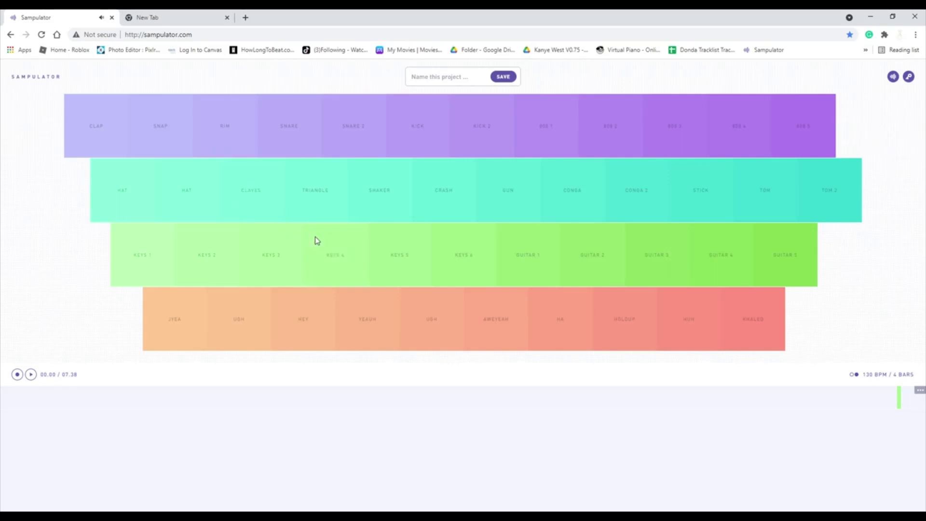
click(269, 208)
click(266, 205)
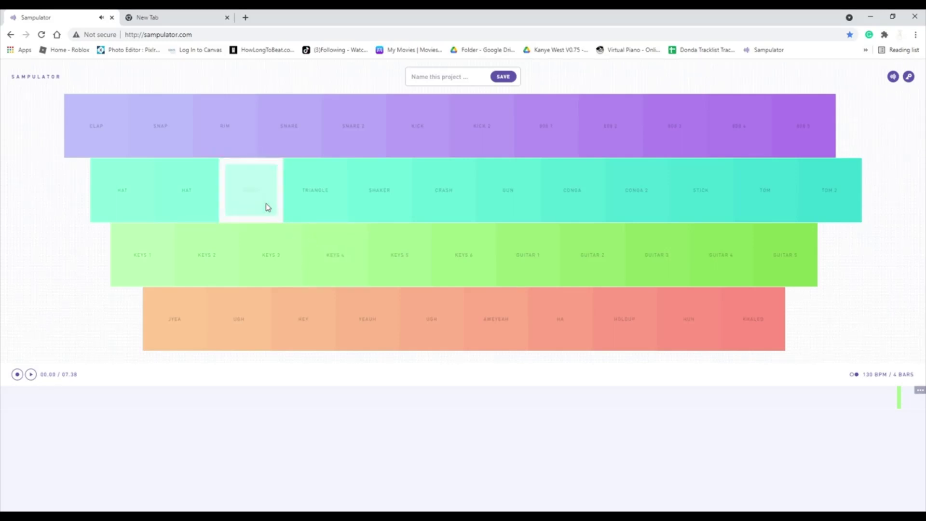
click(269, 207)
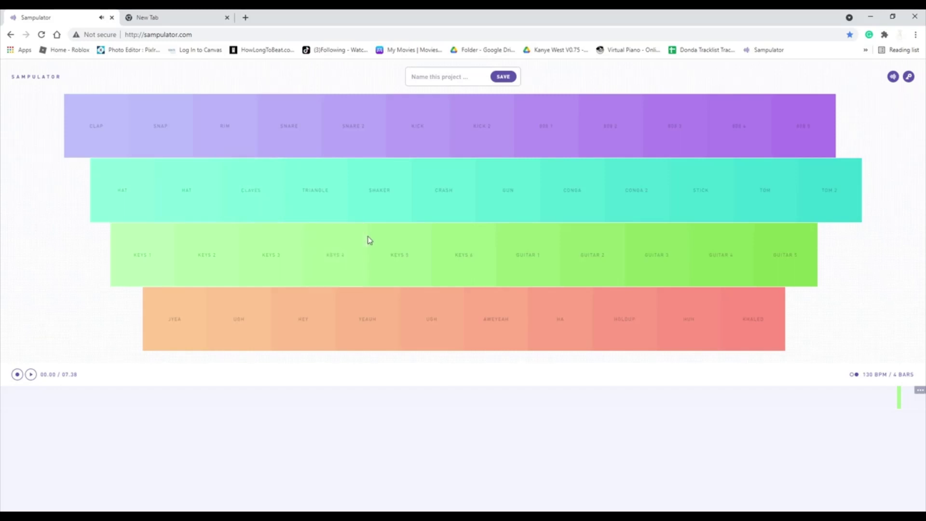
Step: Play the Claves sample three times followed by Keys 5, and three more times followed by Keys 6
click(248, 191)
click(249, 190)
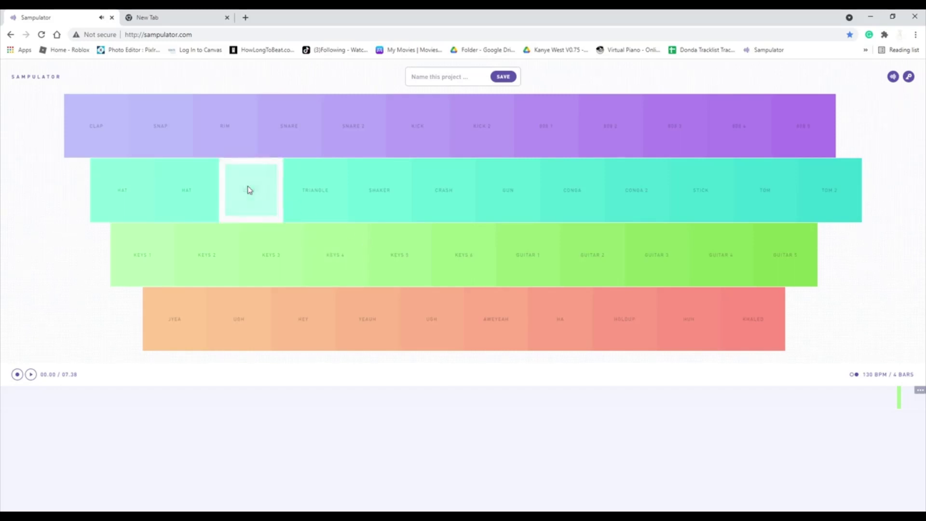
click(246, 188)
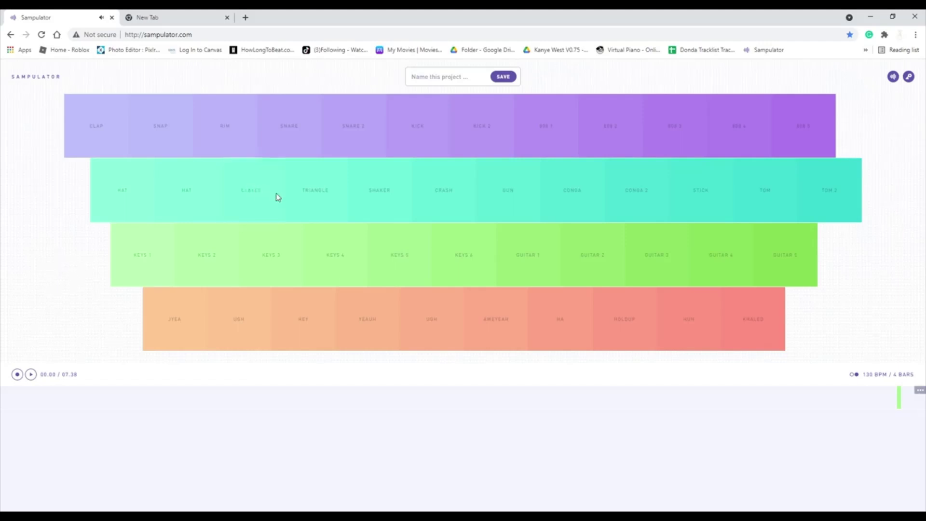
click(413, 242)
click(249, 201)
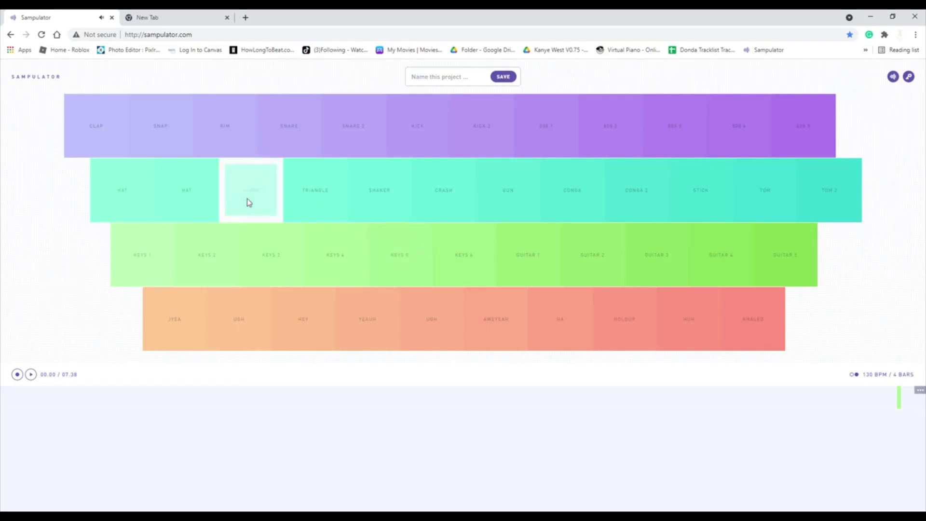
click(246, 199)
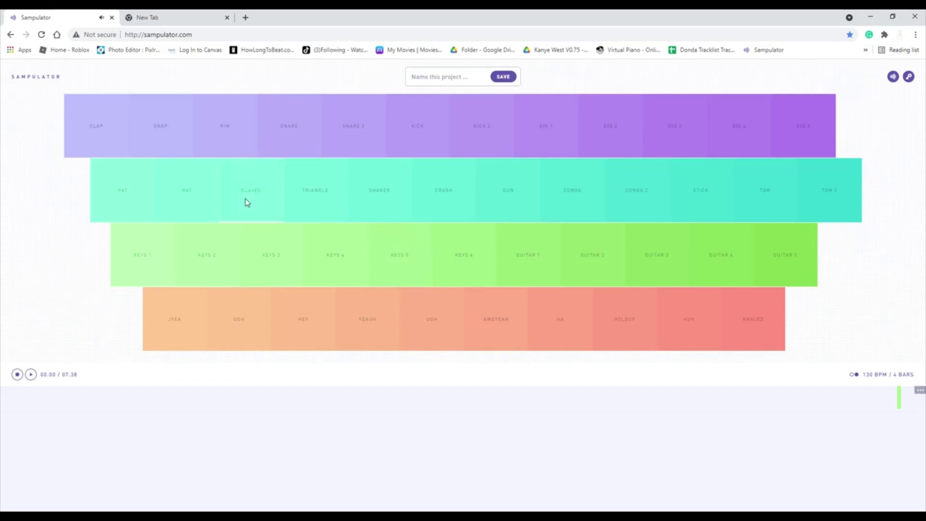
click(247, 201)
click(453, 256)
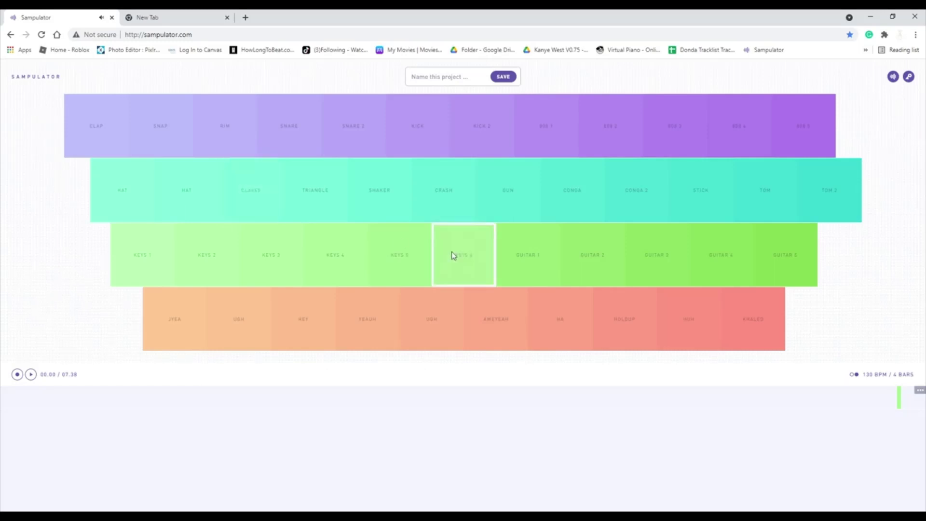
Step: Play the Claves sample five times in a row
click(238, 189)
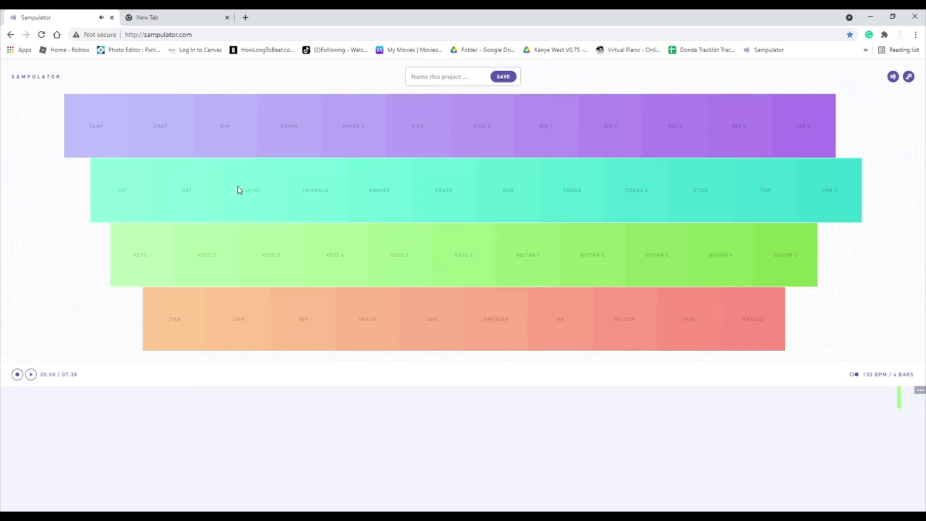
click(242, 189)
click(241, 189)
click(241, 188)
click(242, 188)
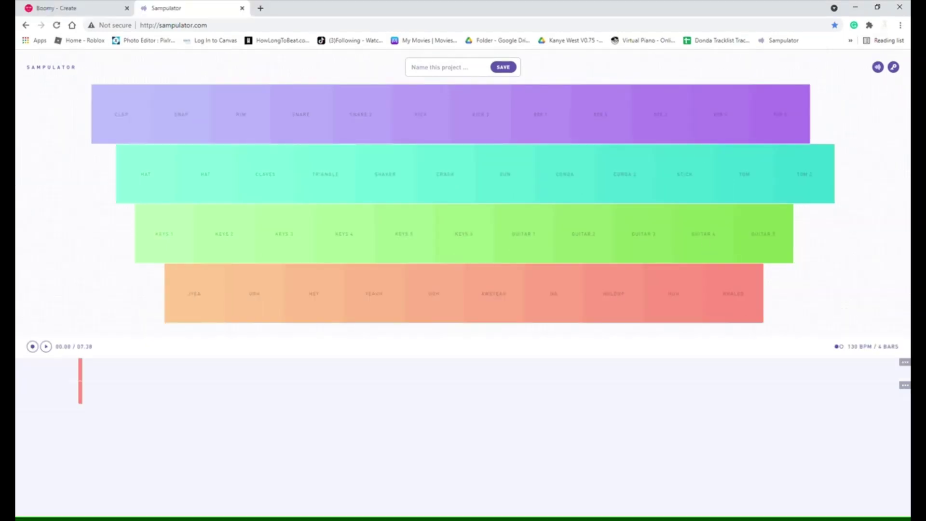
Step: Play a bass pattern switching between the 808 5 and 808 4 samples, closing on 808 4
click(769, 128)
click(734, 138)
click(777, 126)
click(728, 111)
click(723, 109)
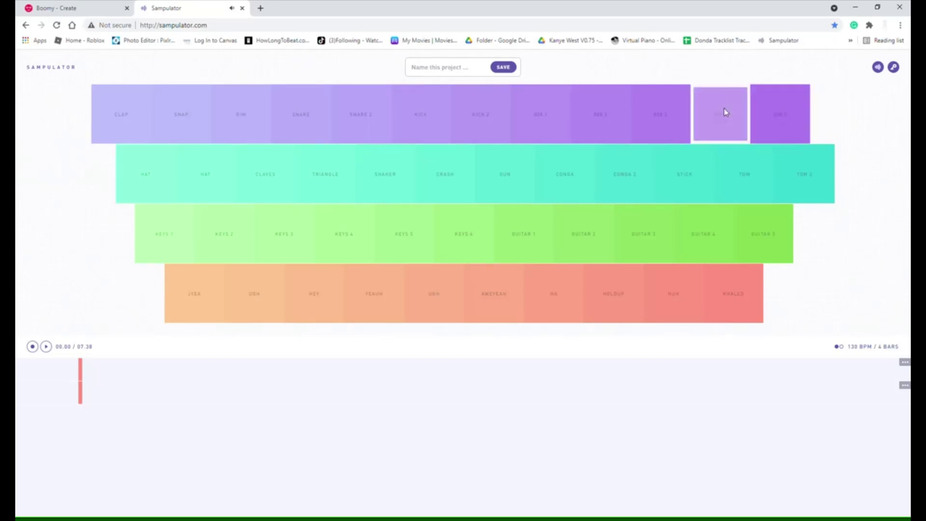
click(758, 131)
click(758, 131)
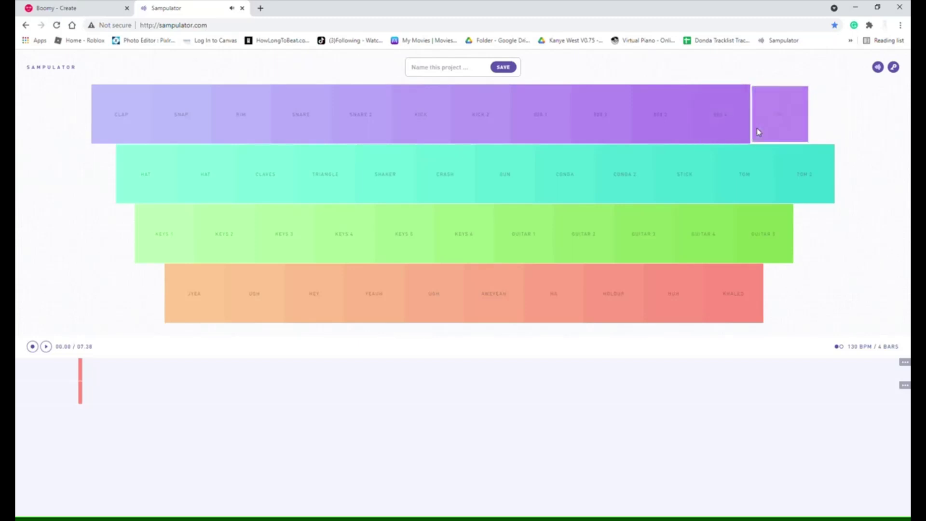
key(minus)
Step: Alternate the Tom 2 and Tom samples, adding one Guitar 5 note before the final two Tom hits
key(bracketright)
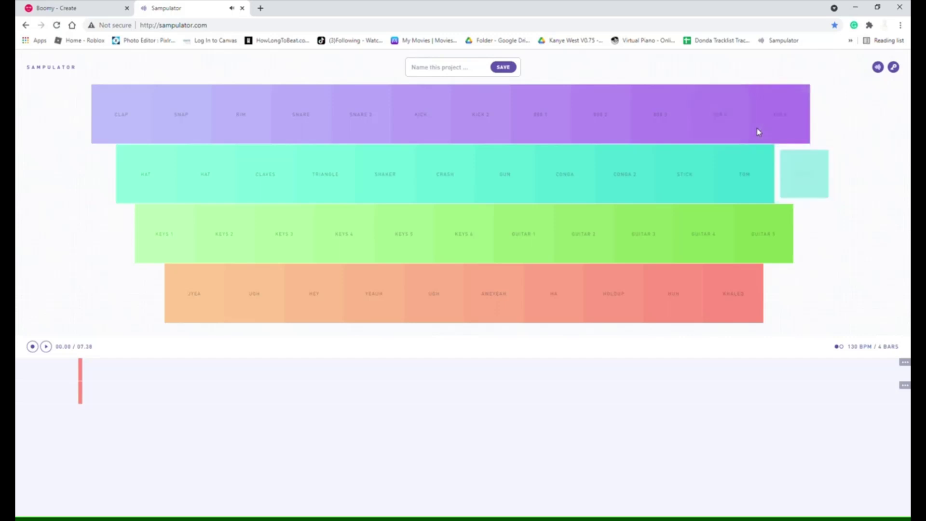
key(bracketleft)
key(bracketright)
key(bracketleft)
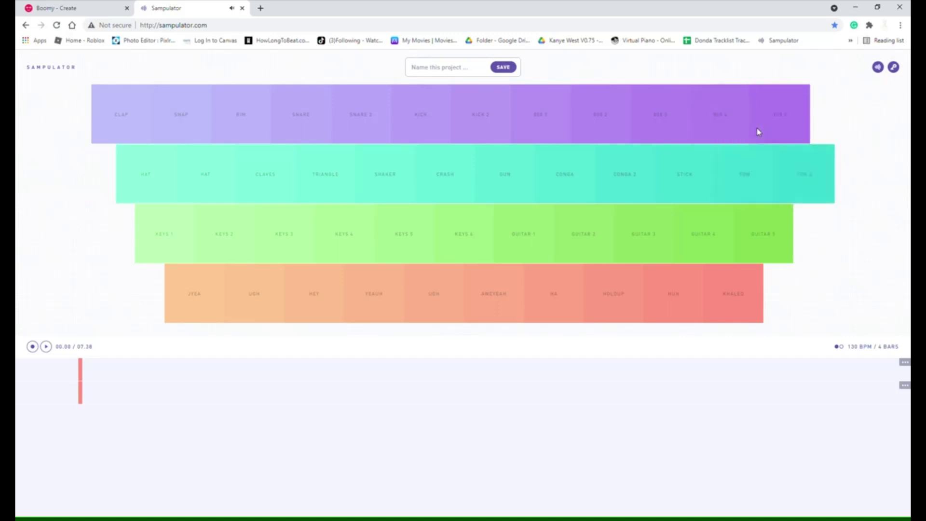
key(bracketright)
key(bracketleft)
key(apostrophe)
key(bracketleft)
key(bracketleft)
Step: Play a rapid pattern that mixes Guitar 4 with Tom and Tom 2 hits, starting on Guitar 4
key(semicolon)
key(bracketright)
key(semicolon)
key(bracketleft)
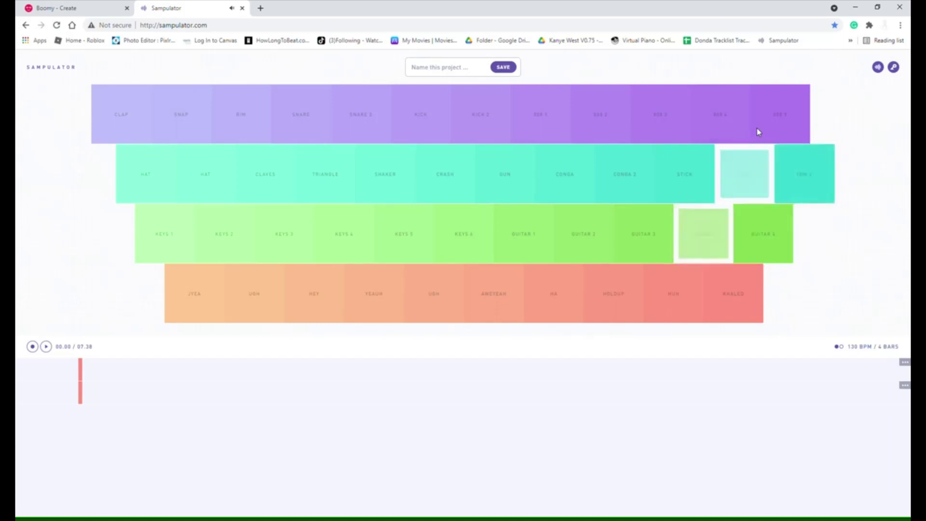
key(bracketright)
key(semicolon)
key(bracketleft)
key(bracketleft)
key(semicolon)
key(bracketright)
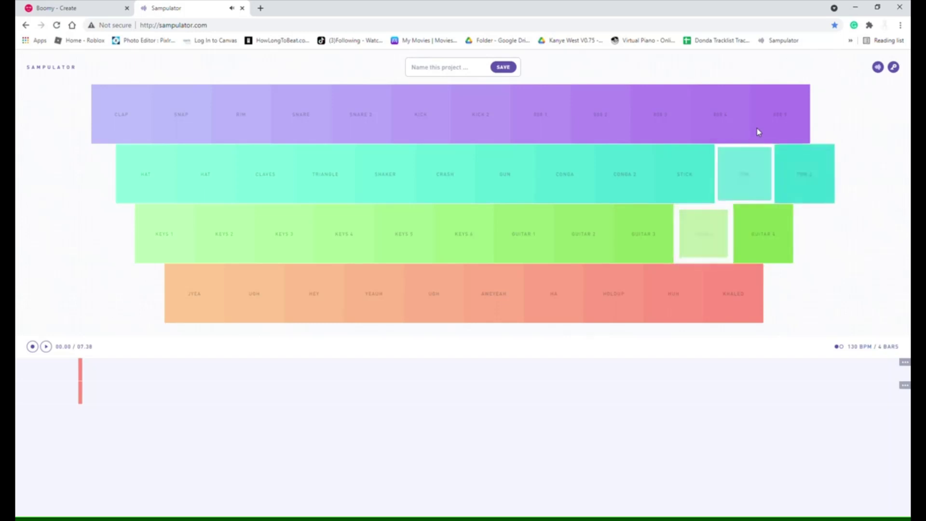
key(bracketright)
key(semicolon)
key(bracketright)
key(bracketleft)
Step: Play Guitar 3, the Huh vocal sample, and Guitar 3 again
key(l)
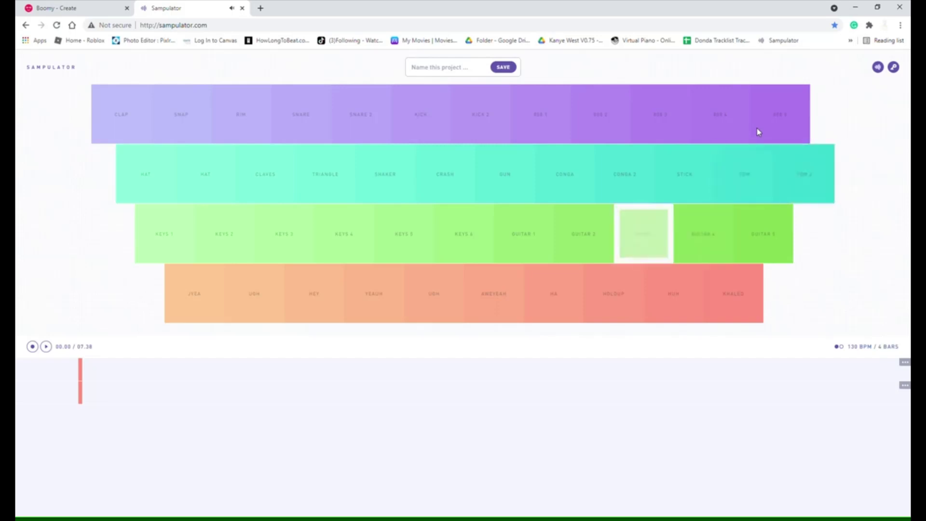
key(period)
key(l)
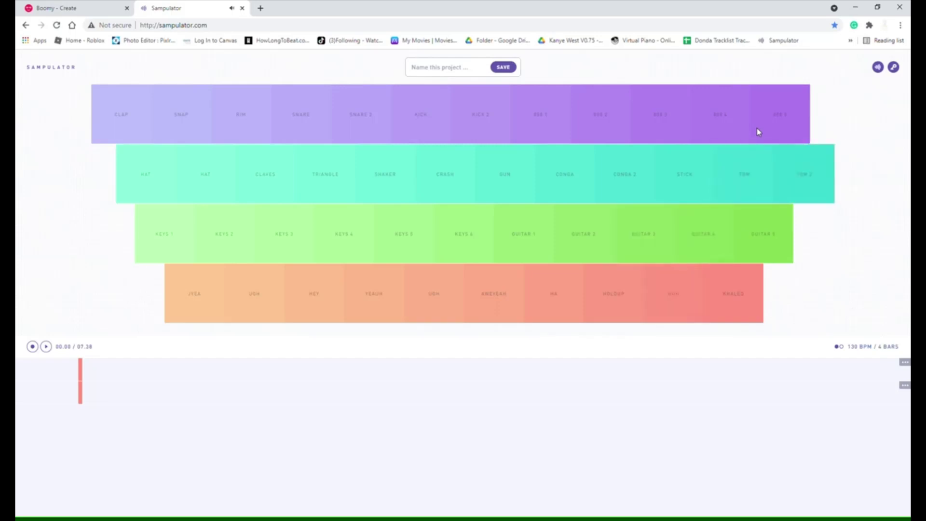
Step: Play a long run alternating between Guitar 4 and Guitar 3, ending on Guitar 4
key(semicolon)
key(l)
key(l)
key(semicolon)
key(l)
key(semicolon)
key(l)
key(semicolon)
key(l)
key(semicolon)
key(l)
key(l)
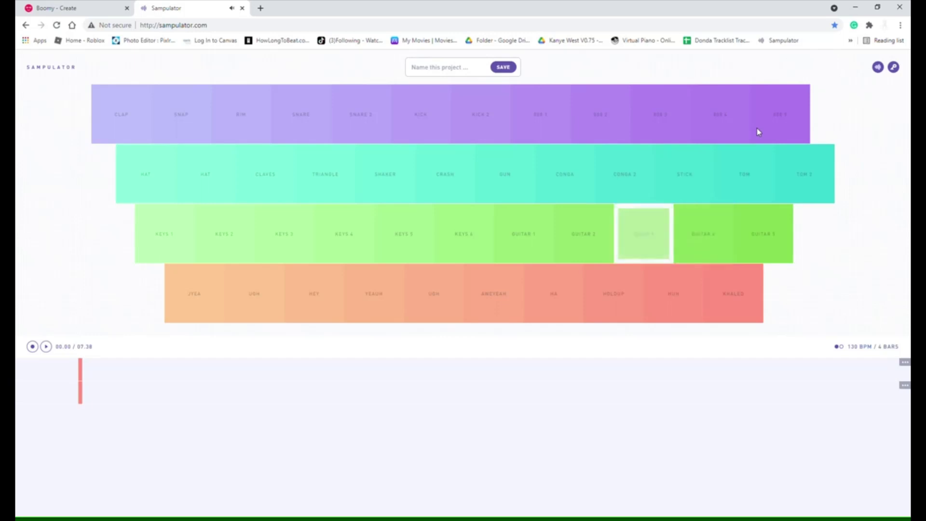
key(l)
key(semicolon)
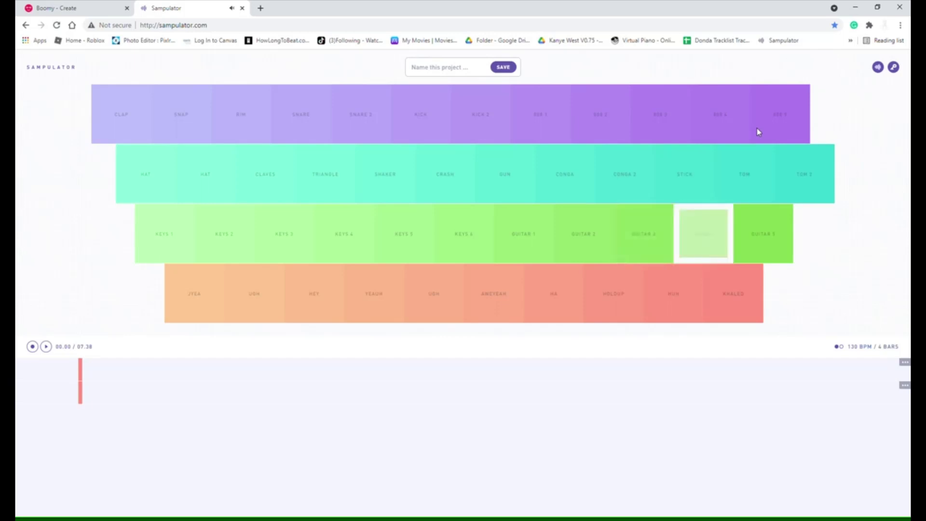
Step: Play Guitar 2, Guitar 3 and Guitar 1, go on through Keys 6 and Keys 5, and finish with the Gun sample
key(k)
key(l)
key(j)
key(j)
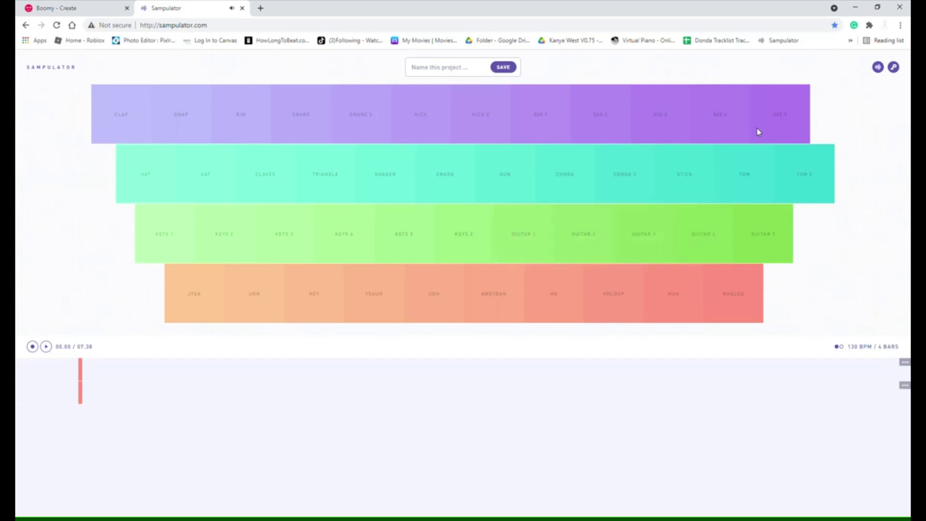
key(h)
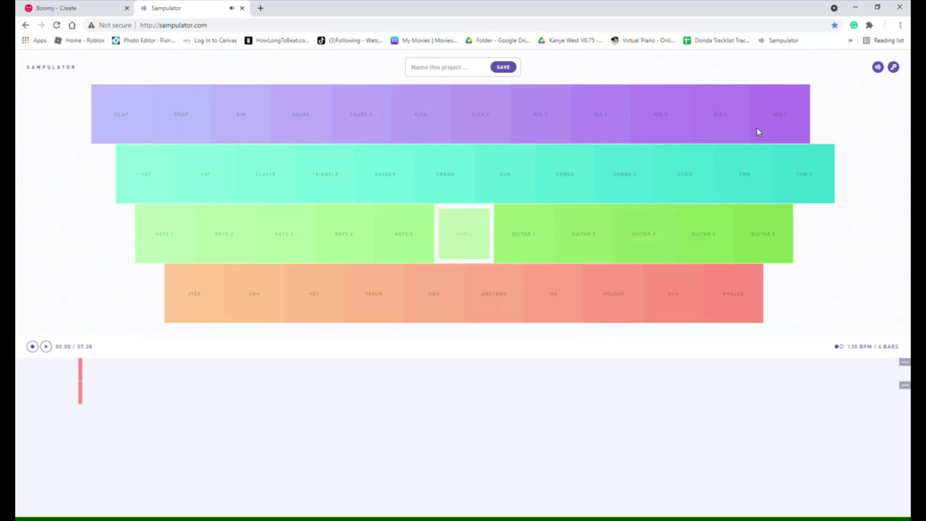
key(g)
key(h)
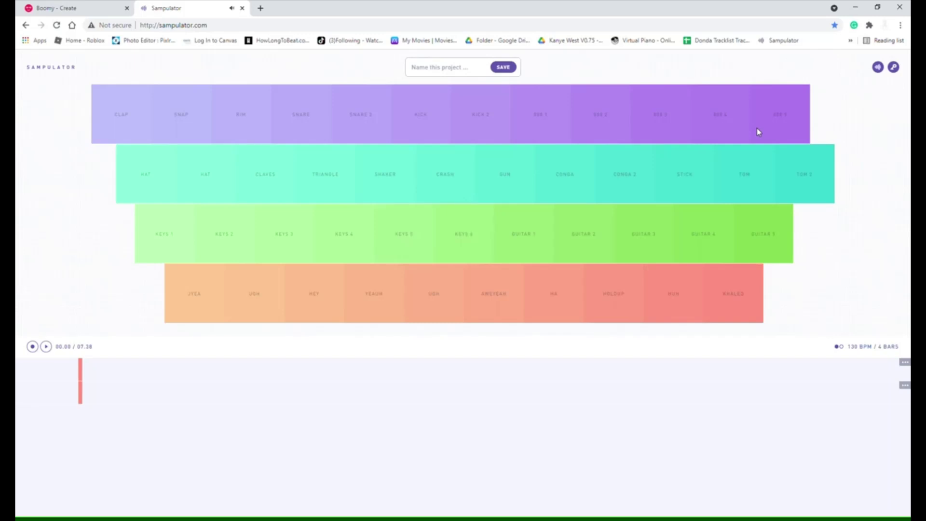
click(507, 163)
Step: Alternate the 808 5 and 808 4 bass samples, ending with two 808 5 hits
click(770, 128)
click(708, 126)
click(770, 130)
click(723, 108)
key(=)
click(723, 114)
click(757, 130)
click(758, 131)
Step: Play Tom 2 and three Tom hits, followed by Tom 2 and Tom once more
key(bracketright)
key(bracketleft)
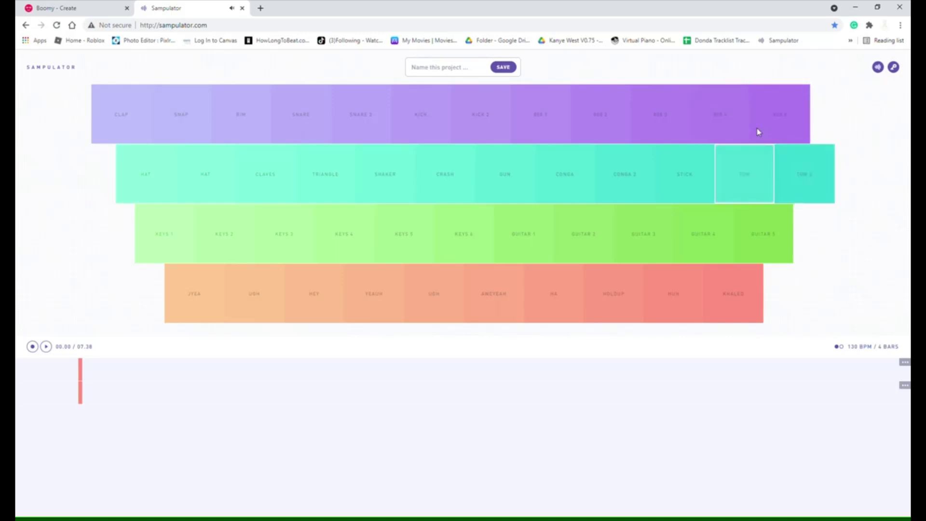
key(bracketleft)
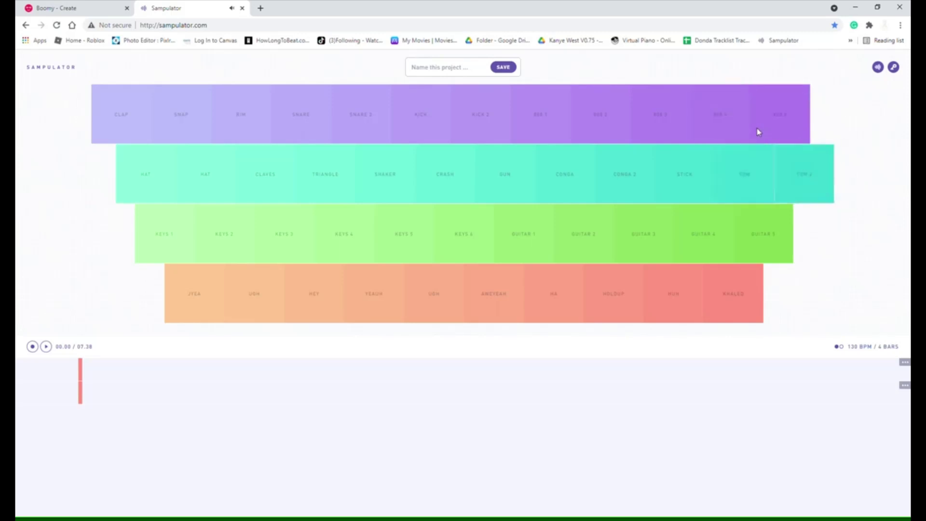
key(bracketleft)
key(bracketright)
key(bracketleft)
Step: Play Guitar 5 followed by Tom, Tom 2 and Tom, and repeat this four-note pattern once
key(apostrophe)
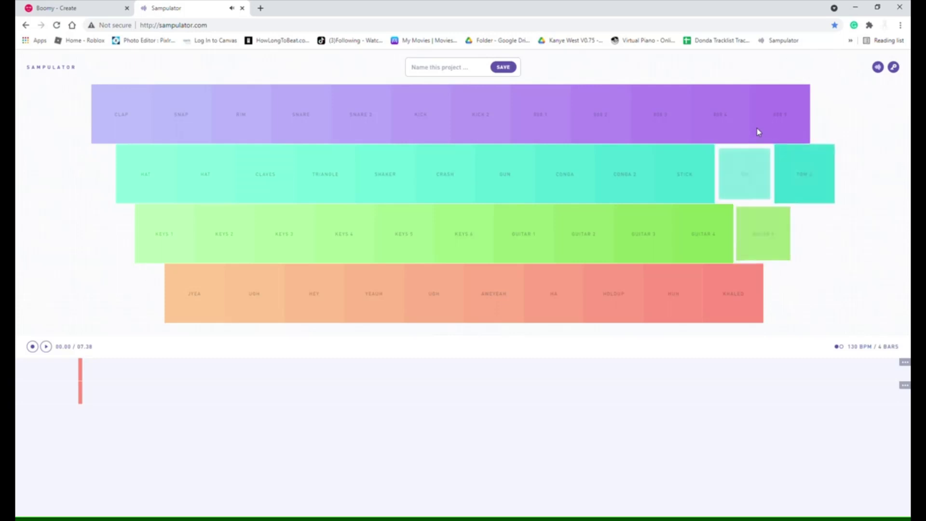
key(bracketleft)
key(bracketright)
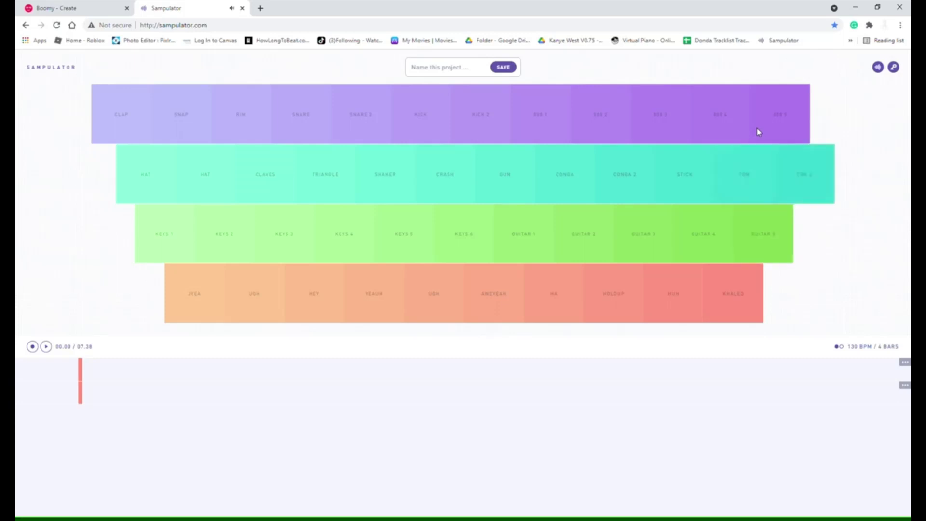
key(bracketleft)
key(apostrophe)
key(bracketleft)
key(bracketright)
key(bracketleft)
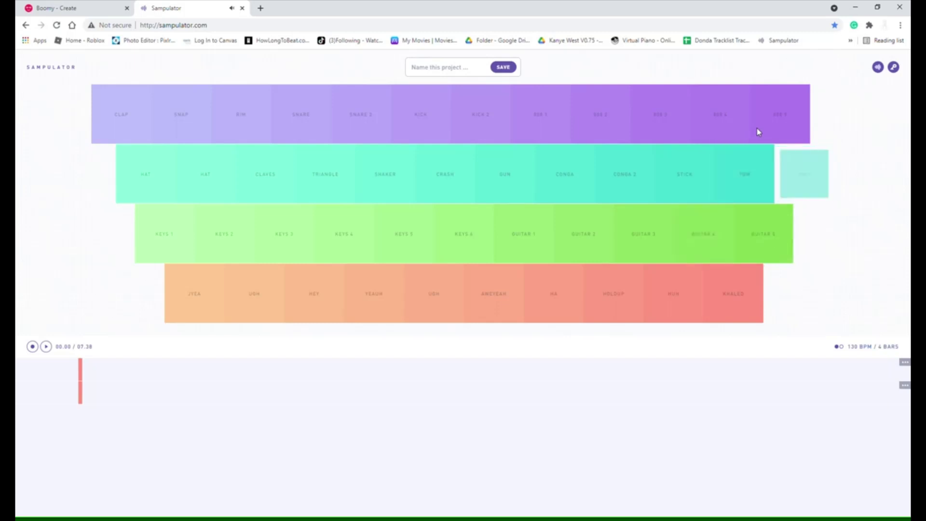
Step: Alternate Guitar 4 with Tom hits, including one Tom 2 hit, and end on Guitar 4
key(semicolon)
key(bracketleft)
key(bracketright)
key(semicolon)
key(bracketleft)
key(semicolon)
key(bracketleft)
key(semicolon)
key(bracketleft)
key(semicolon)
Step: Play the Huh vocal sample, followed by Guitar 3, two Guitar 4 notes and another Guitar 3
key(period)
key(l)
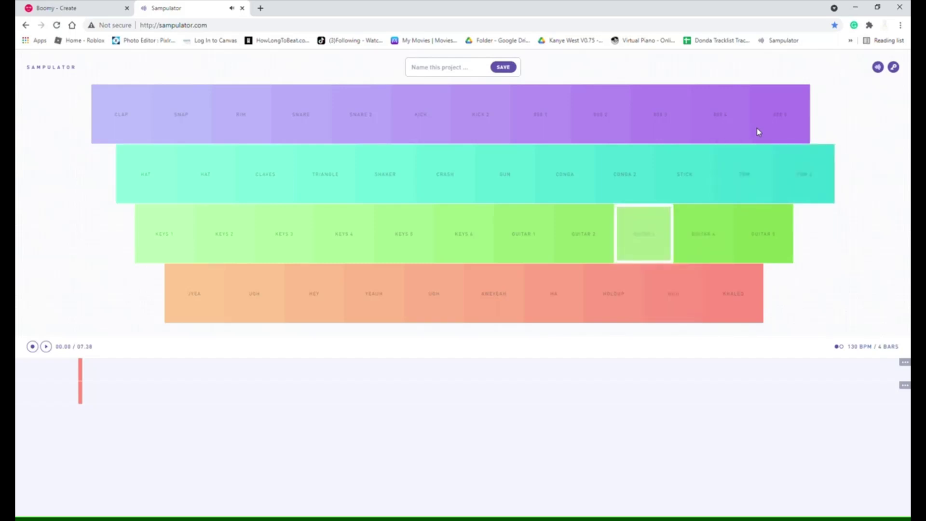
key(semicolon)
key(semicolon)
key(l)
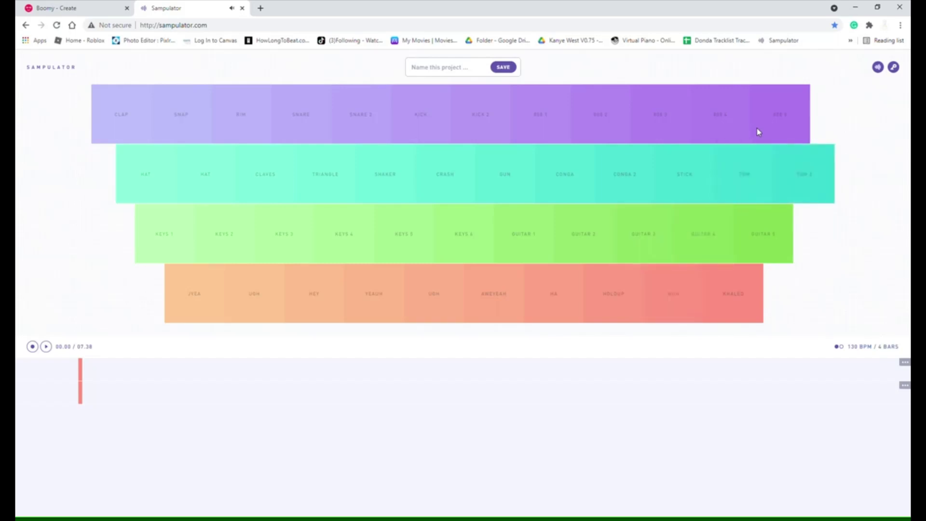
Step: Play a long run of Guitar 4 notes with single Guitar 3 notes in between
key(semicolon)
key(semicolon)
key(semicolon)
key(semicolon)
key(l)
key(semicolon)
key(l)
key(semicolon)
key(semicolon)
key(l)
key(semicolon)
key(semicolon)
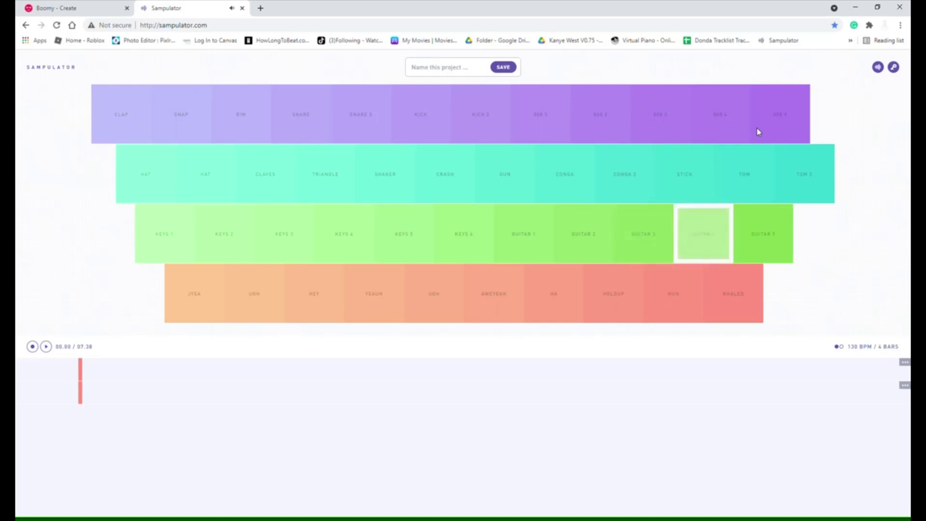
key(l)
key(semicolon)
Step: Play Guitar 2, Guitar 3 and Guitar 1, followed by Keys 6 twice and Keys 5
key(k)
key(l)
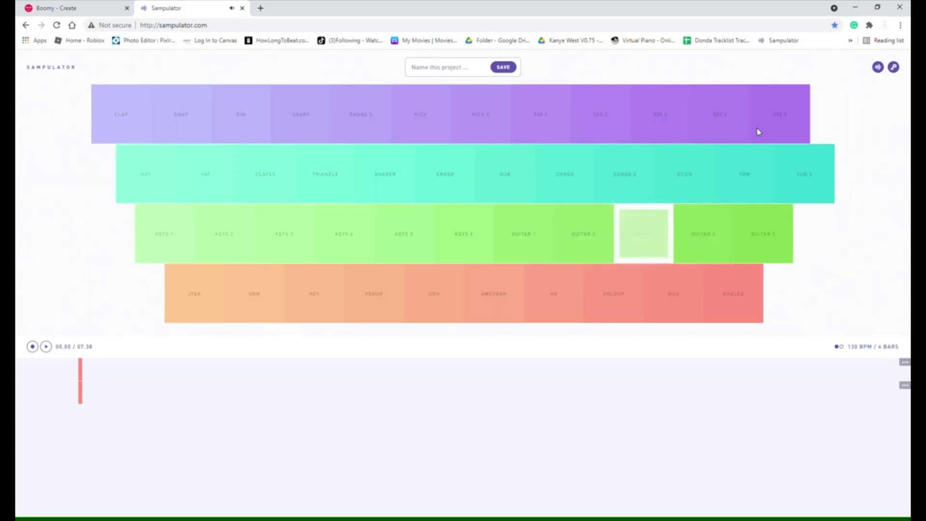
key(j)
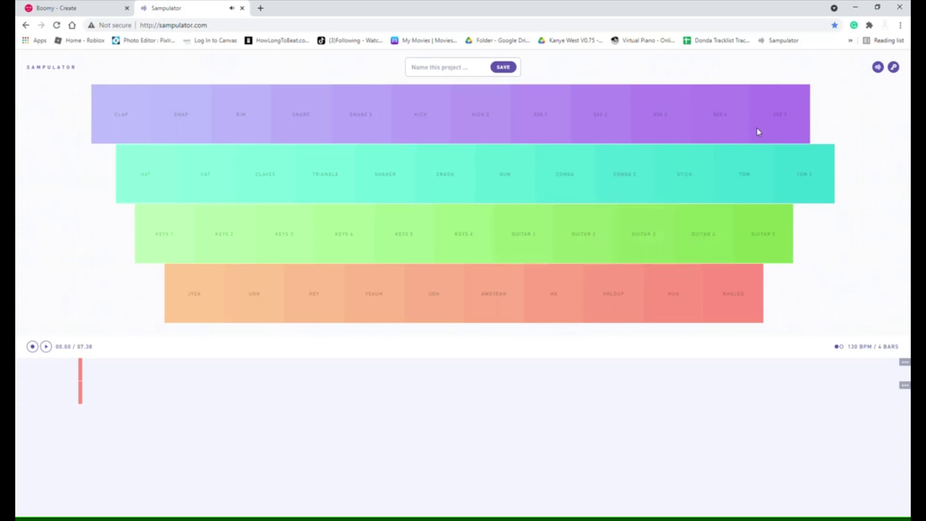
key(h)
key(h)
key(g)
Step: Play the Gun sample, followed by Keys 5 and Keys 6
click(508, 164)
click(409, 215)
click(475, 242)
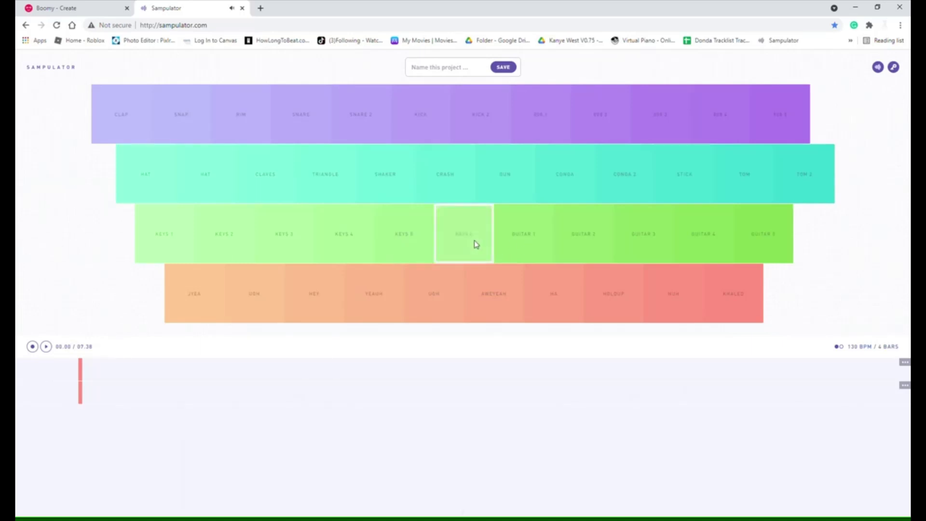
Step: Play the keys samples in descending order from Keys 4 to Keys 1
click(337, 235)
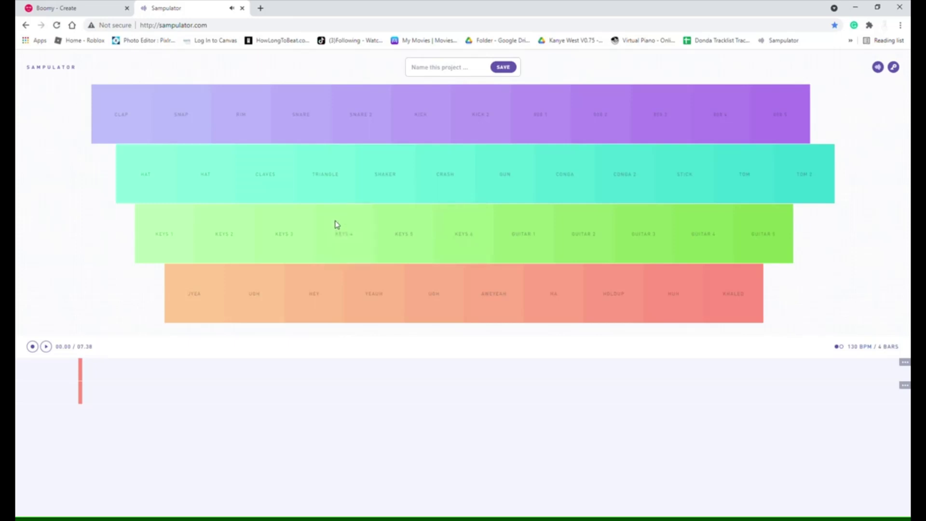
click(289, 237)
click(230, 233)
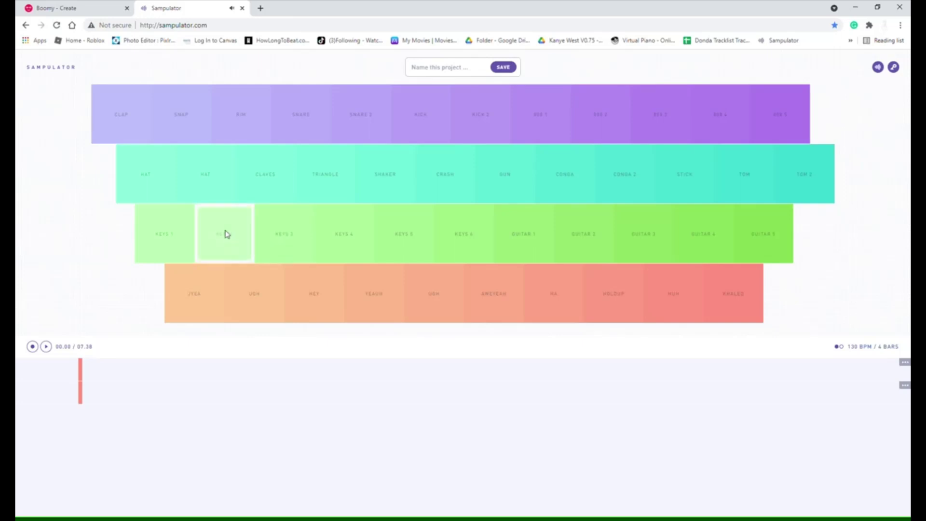
click(160, 228)
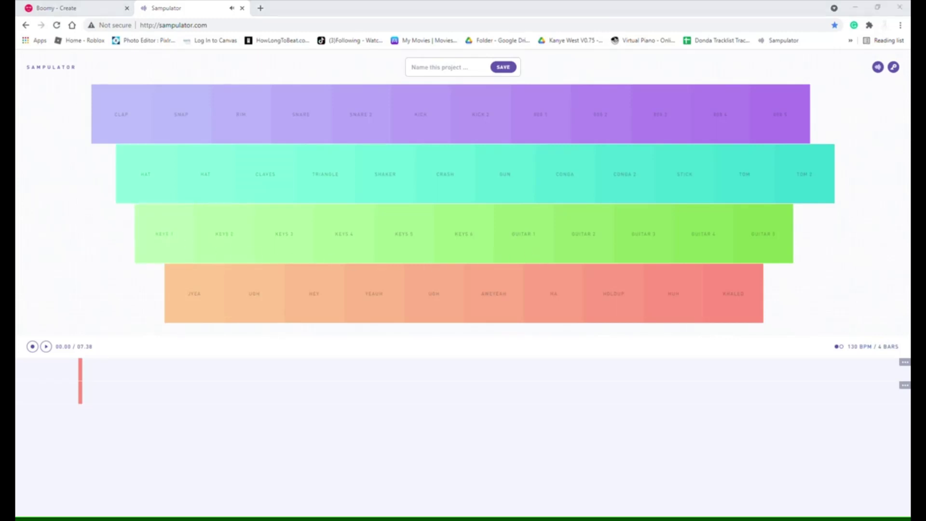
Step: Play a rhythm alternating the second Hat sample and the Claves sample, four hits of each
click(202, 164)
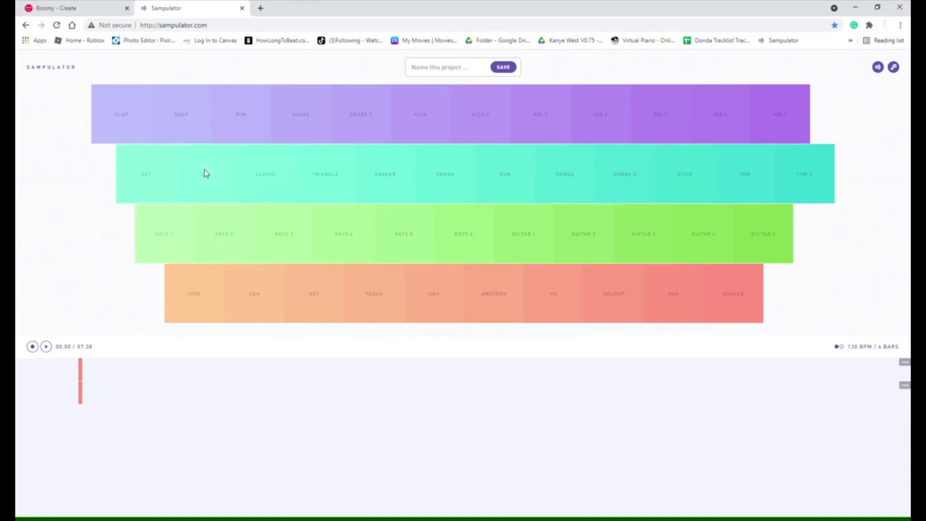
click(251, 184)
click(223, 184)
click(265, 182)
click(220, 188)
click(272, 176)
click(223, 188)
click(284, 188)
Step: Play Keys 1 through Keys 6 in ascending order, followed by another Keys 2
click(170, 243)
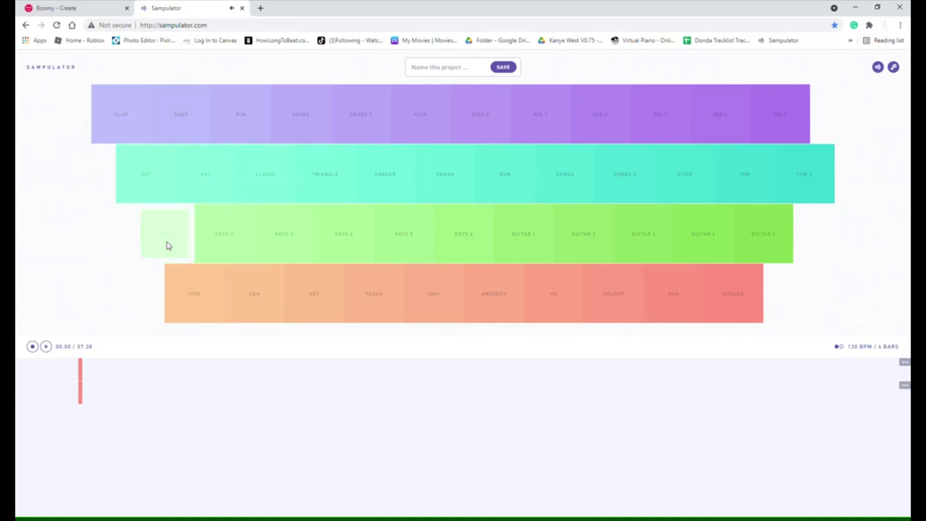
click(212, 240)
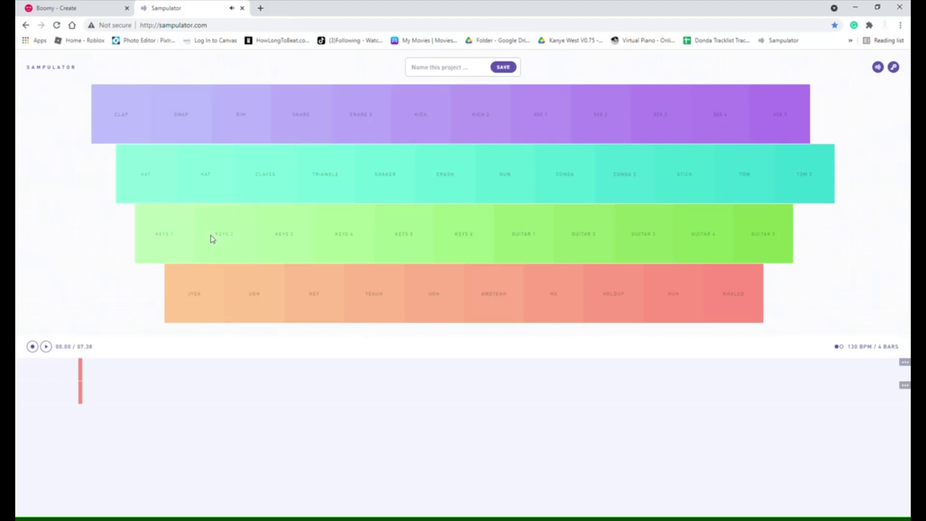
click(291, 236)
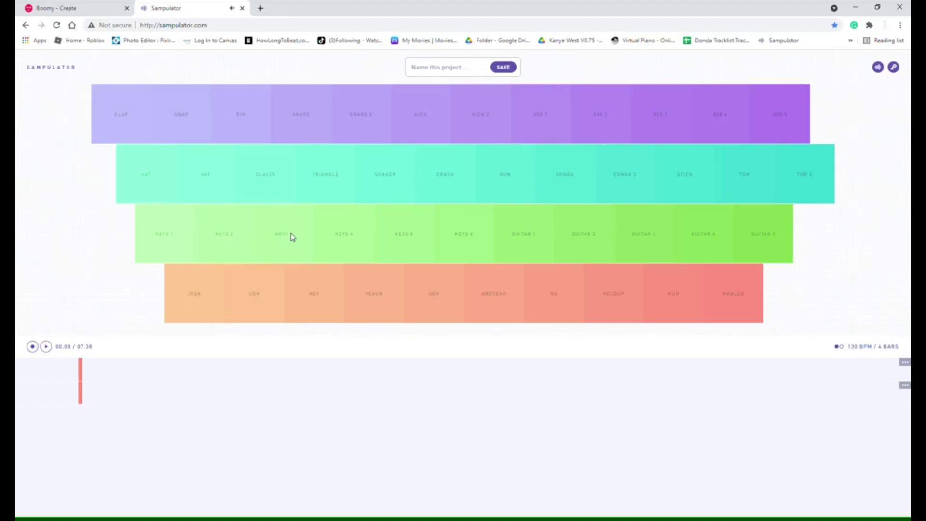
click(351, 245)
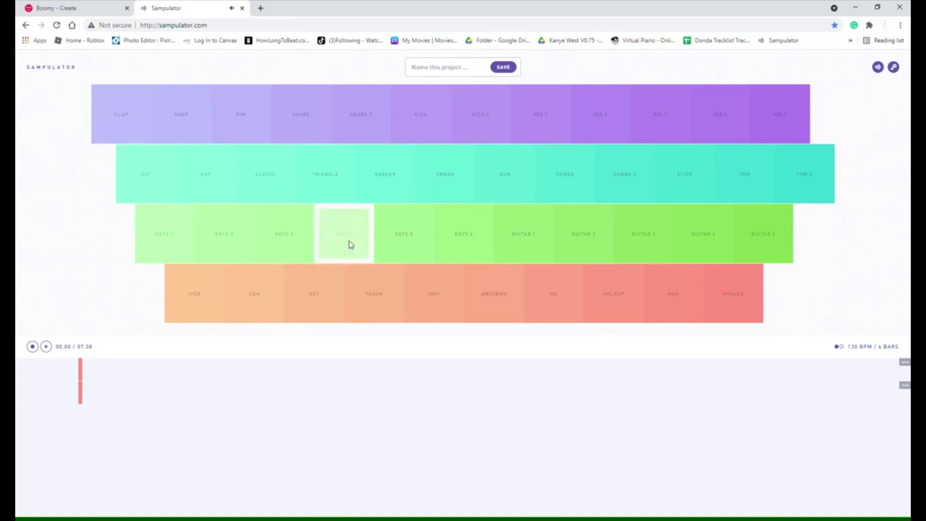
click(422, 247)
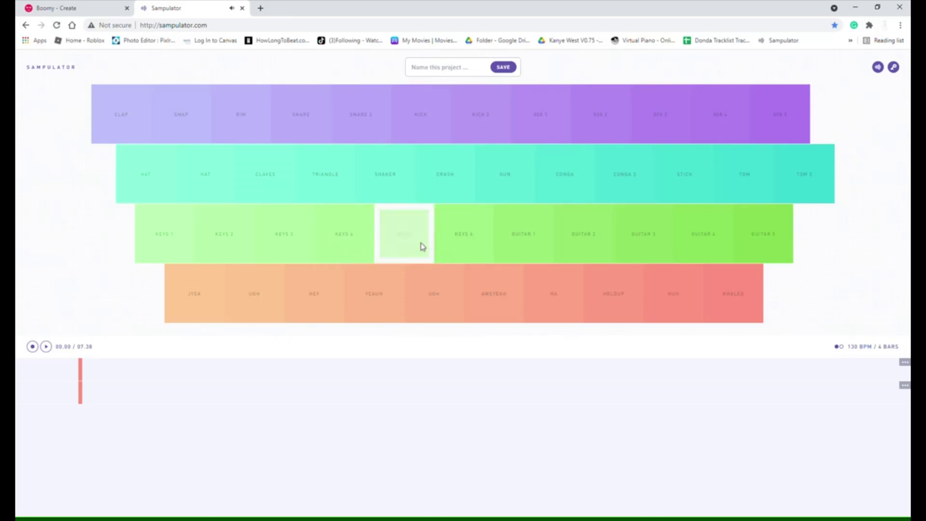
click(470, 250)
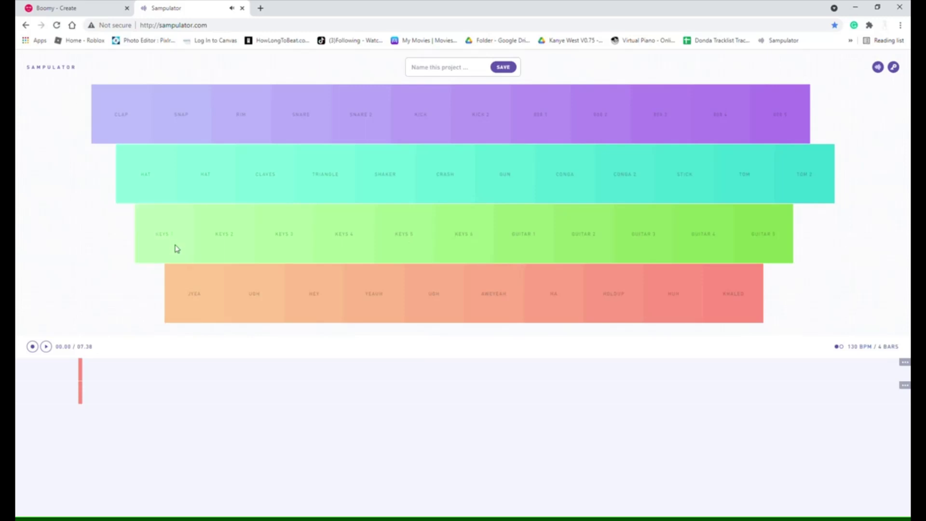
click(217, 249)
Step: Play the 808 samples in descending order from 808 5 to 808 2, repeating 808 3 once
key(equal)
key(minus)
key(0)
key(0)
key(9)
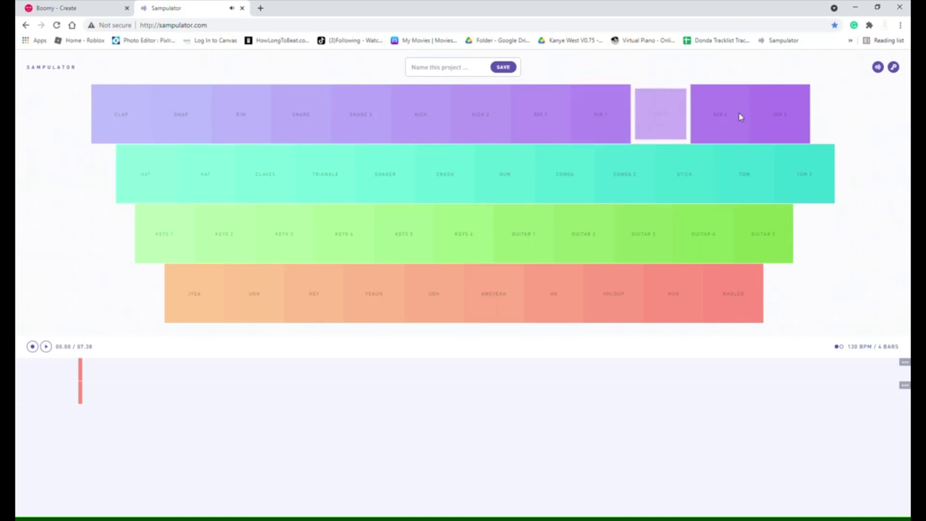
Step: Play a short drum pattern with Tom and Tom 2, three hits of each
click(743, 177)
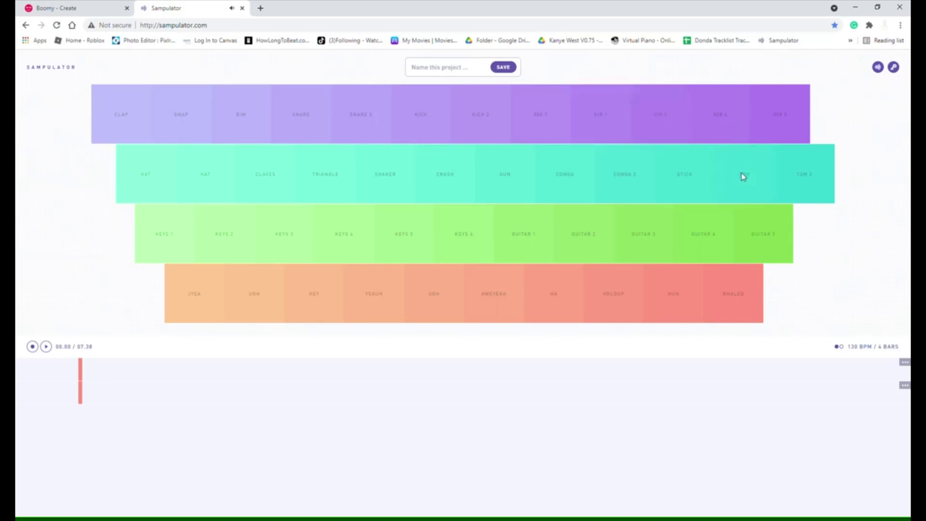
click(795, 181)
key(bracketright)
key(bracketleft)
key(bracketright)
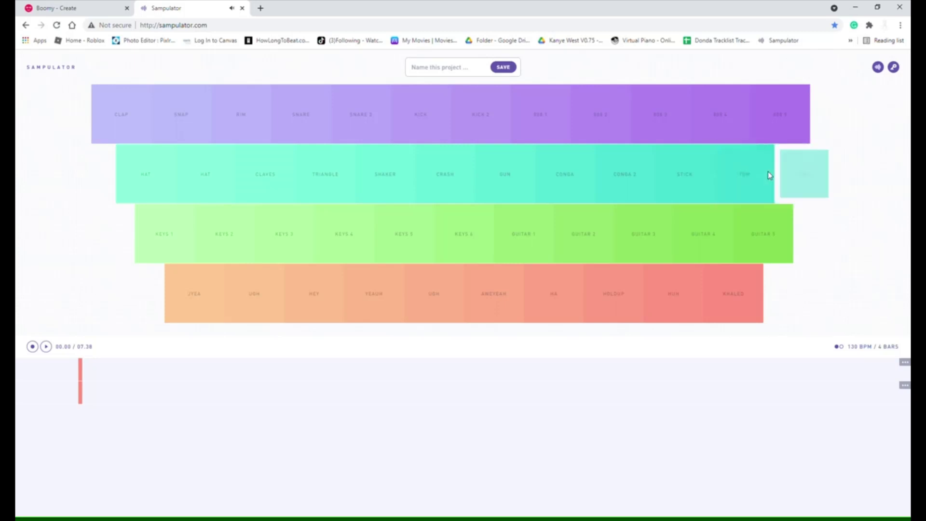
key(bracketleft)
Step: Play the Stick sample six times in a row
key(p)
key(p)
key(p)
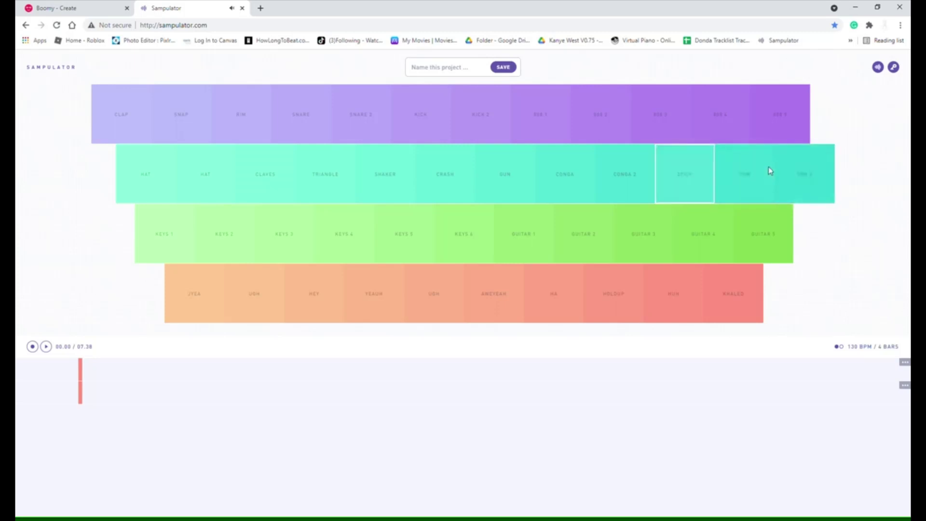
key(p)
key(p)
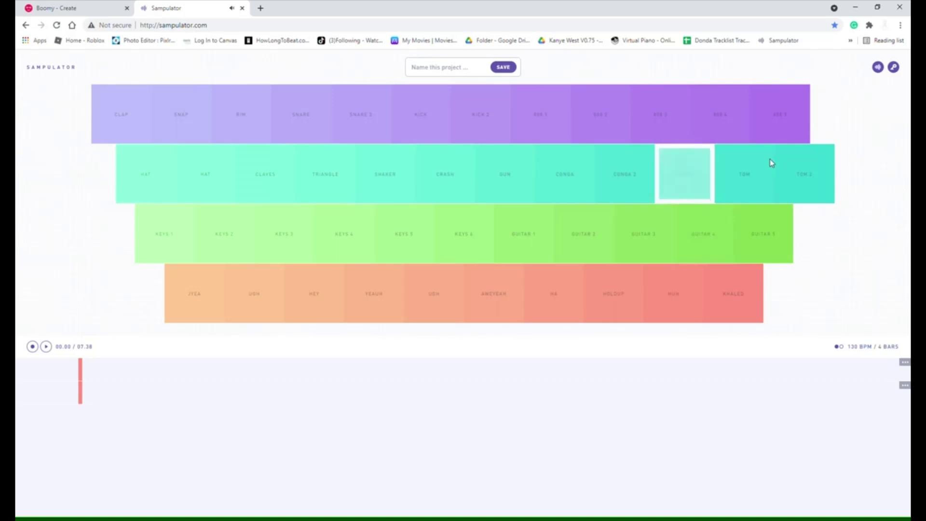
key(p)
Step: Play a long run that alternates Guitar 4 notes with Stick hits
key(semicolon)
key(p)
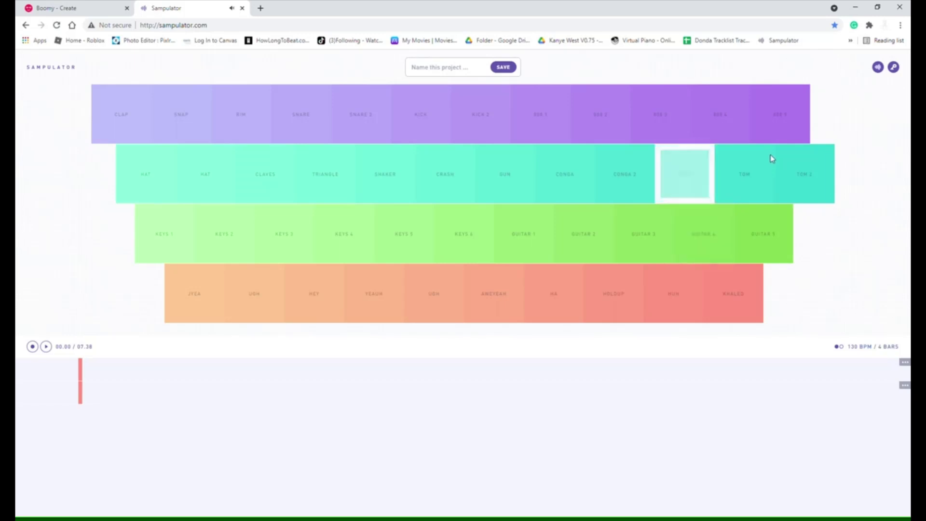
key(semicolon)
key(p)
key(semicolon)
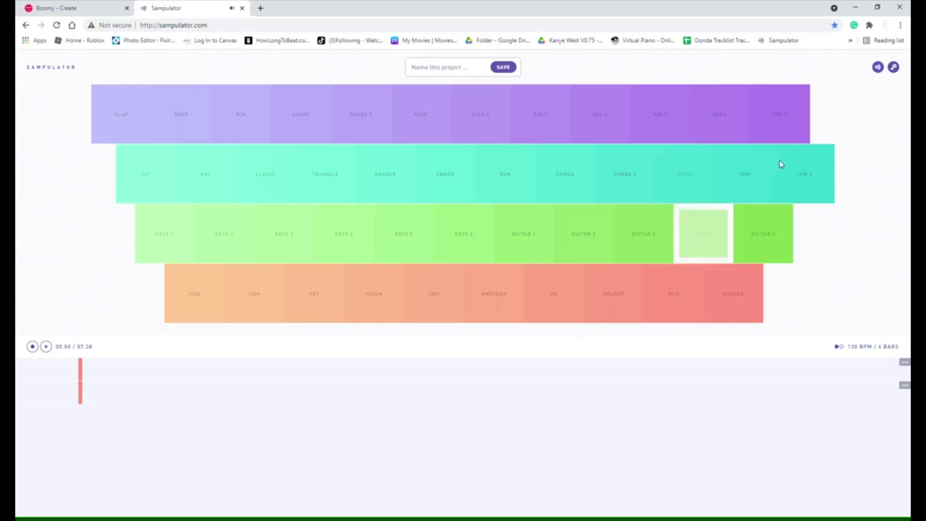
key(p)
key(semicolon)
key(p)
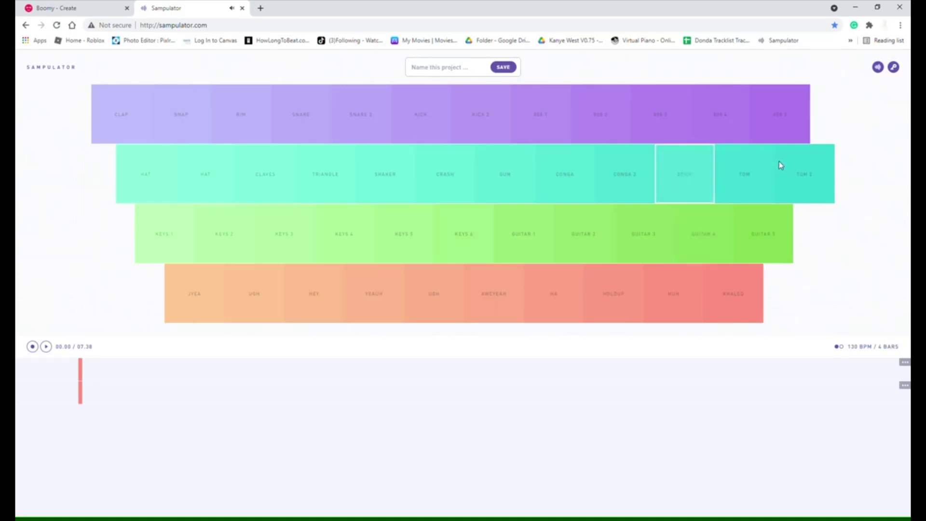
key(semicolon)
key(p)
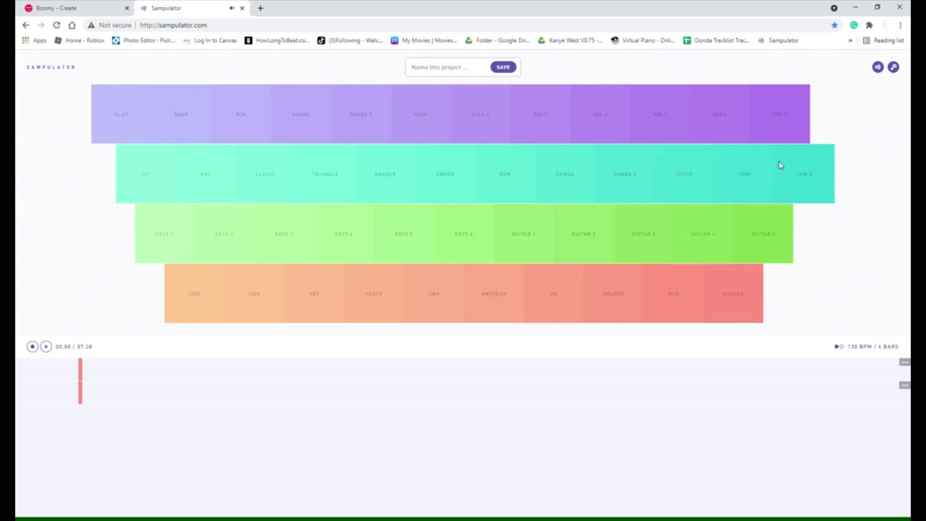
key(p)
key(semicolon)
key(p)
key(semicolon)
key(p)
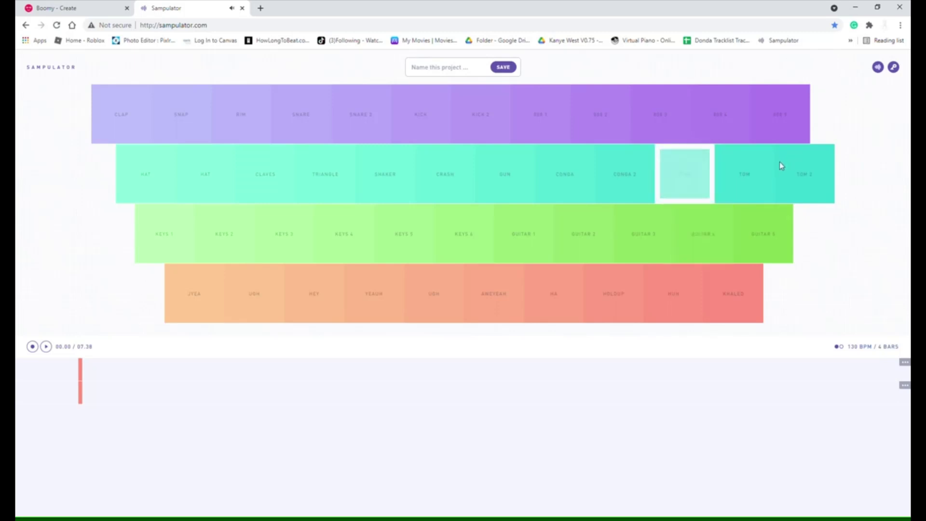
key(semicolon)
key(p)
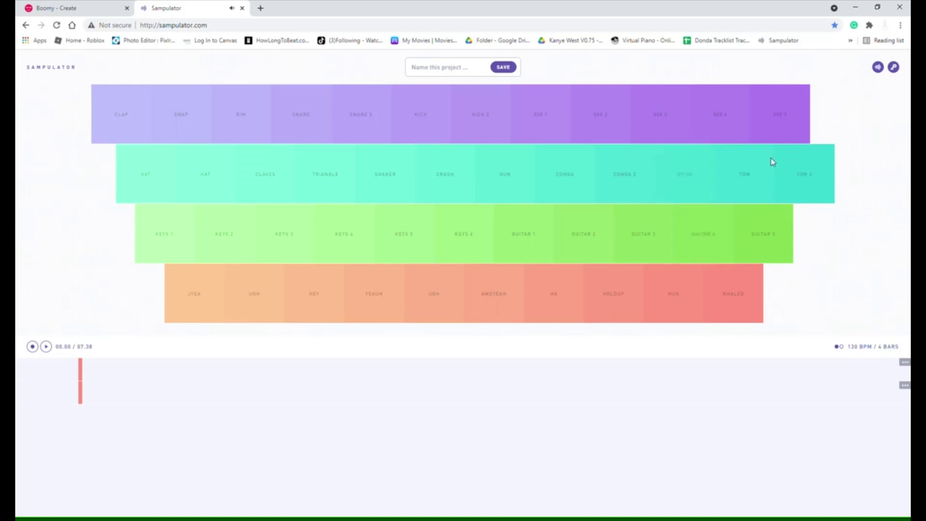
key(semicolon)
key(semicolon)
key(p)
key(semicolon)
Step: Play three Guitar 5 notes combined with four Stick hits
key(apostrophe)
key(apostrophe)
key(p)
key(apostrophe)
key(p)
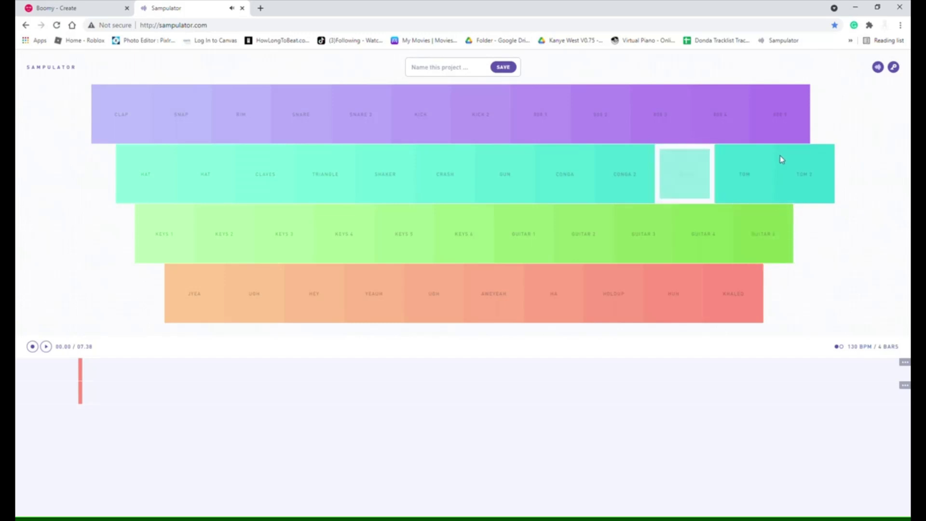
key(p)
key(p)
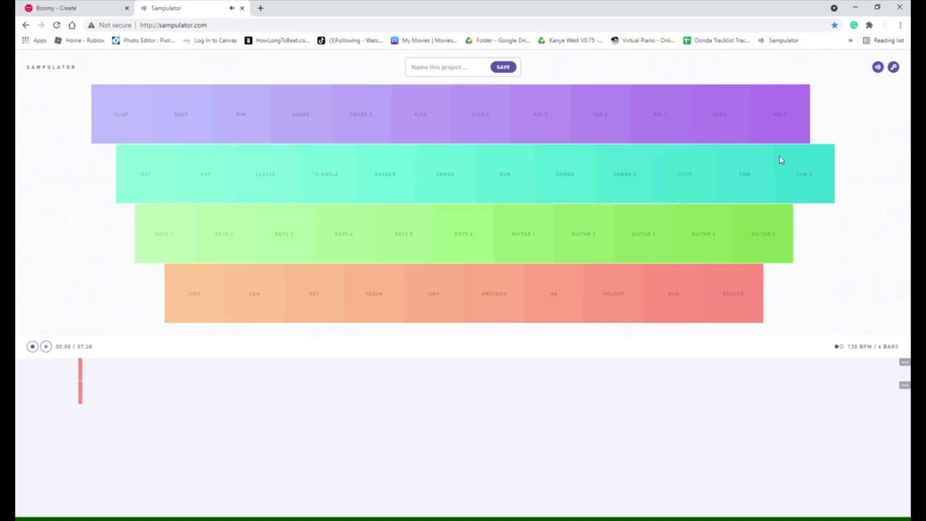
Step: Play four Guitar 3 notes with Stick hits in between
key(l)
key(p)
key(p)
key(p)
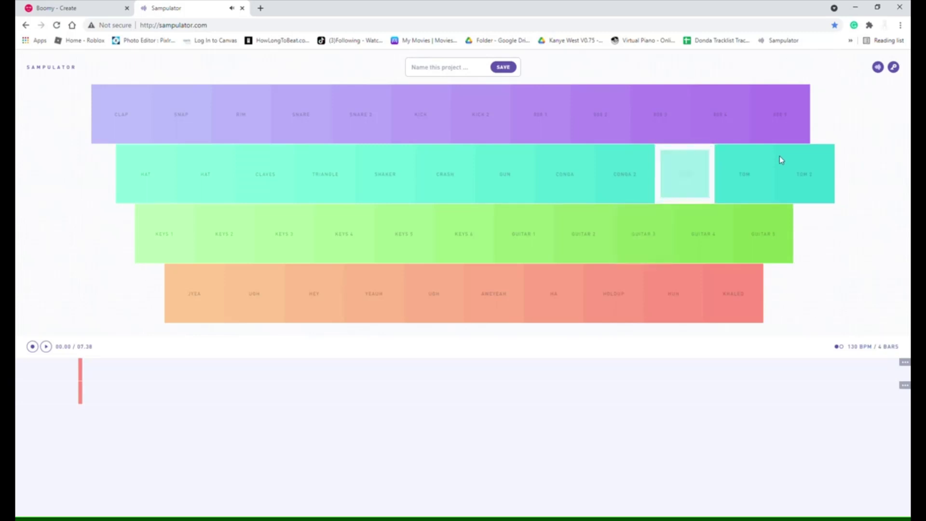
key(l)
key(l)
key(p)
key(l)
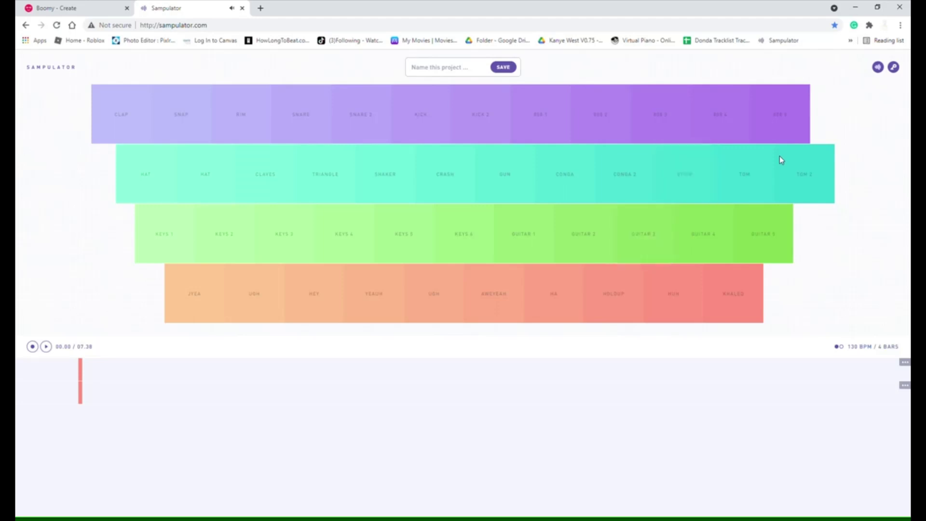
key(p)
Step: Play a long run of Guitar 2 notes mixed with single and repeated Stick hits
key(k)
key(k)
key(p)
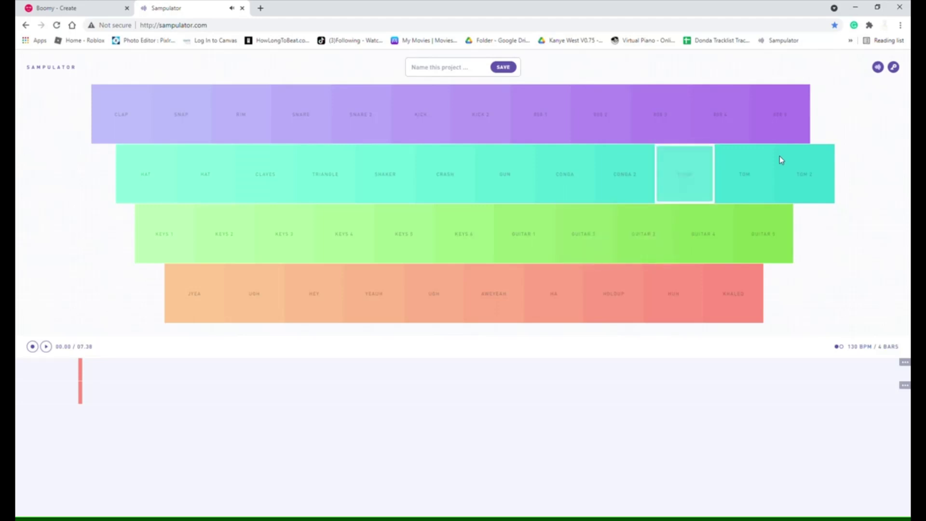
key(k)
key(p)
key(k)
key(k)
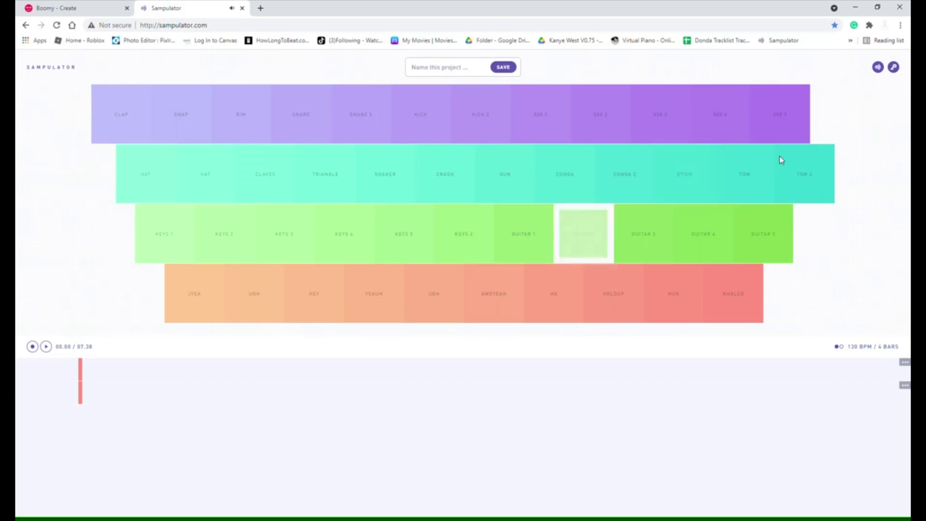
key(p)
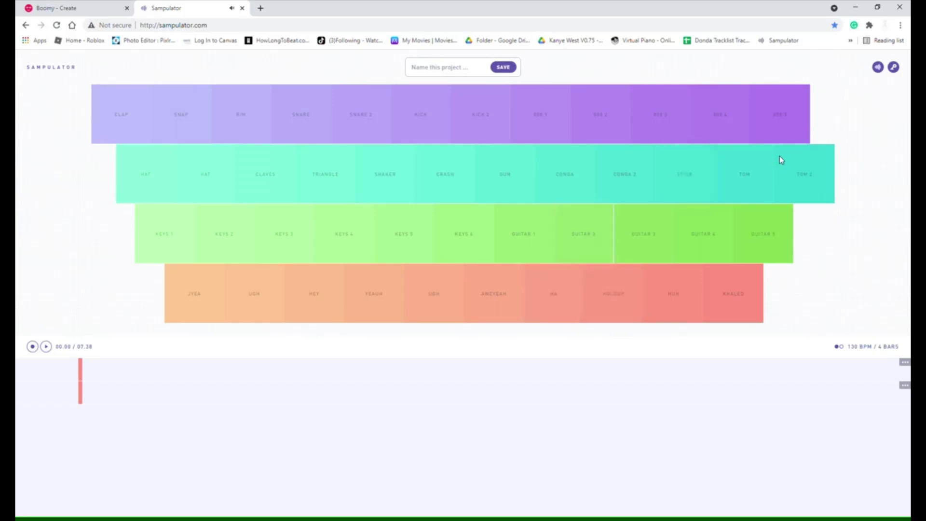
key(p)
key(p)
key(k)
key(k)
key(p)
key(k)
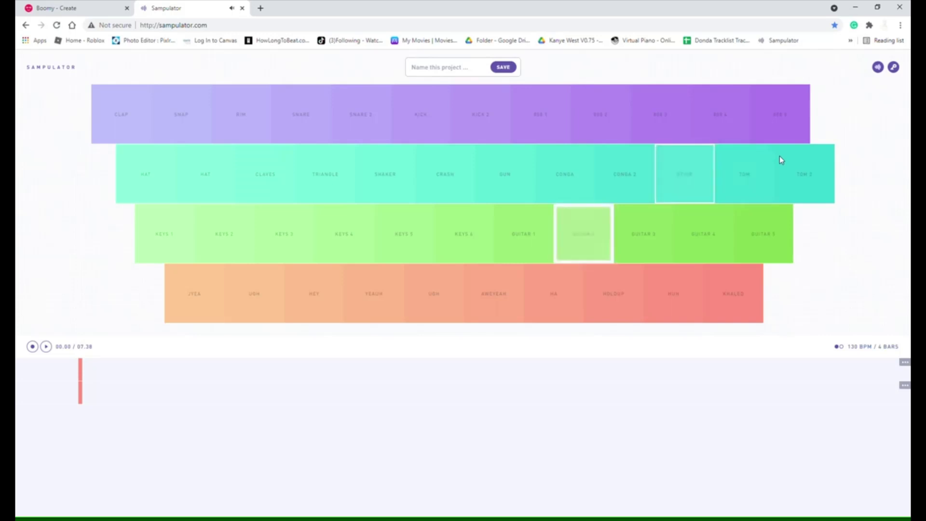
key(p)
key(p)
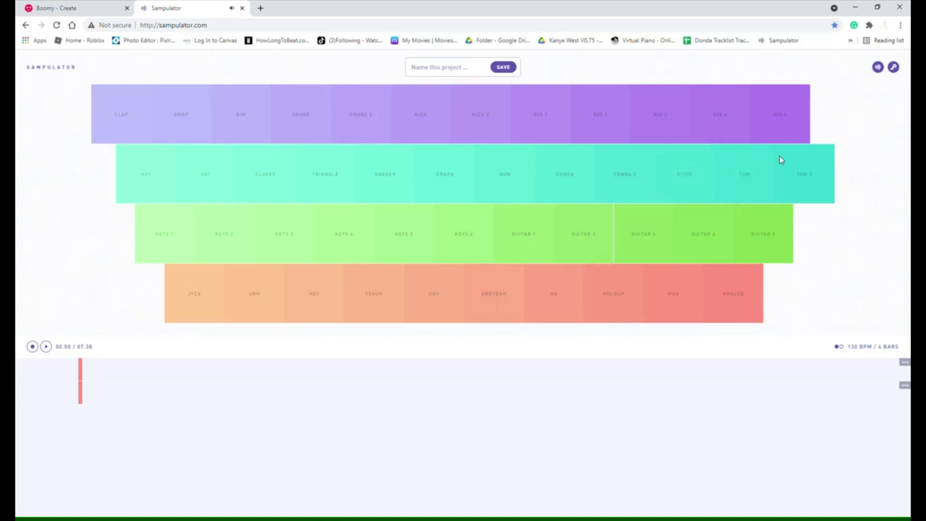
key(k)
key(p)
key(p)
key(k)
key(p)
Step: Play four Guitar 1 notes, continue with Guitar 1 and Stick hits mixed, and end on the Gun sample
key(j)
key(j)
key(j)
key(j)
key(p)
key(j)
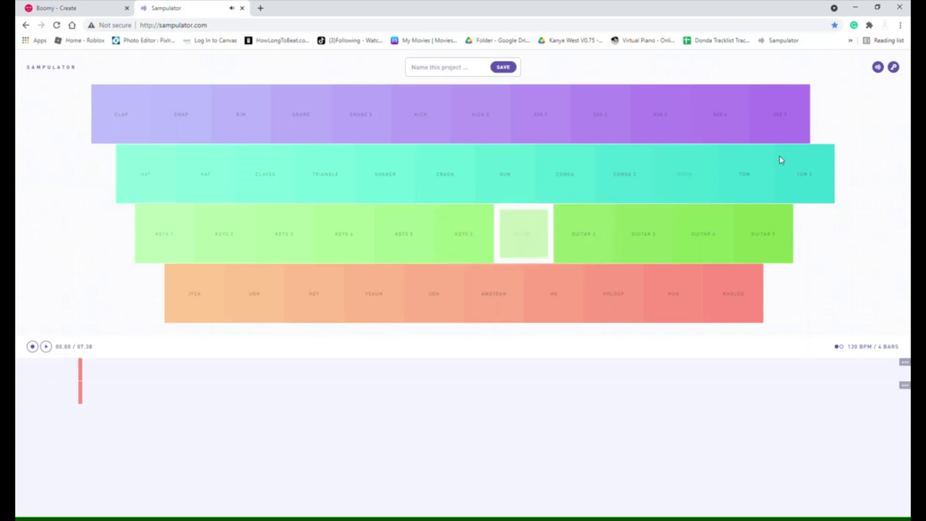
key(p)
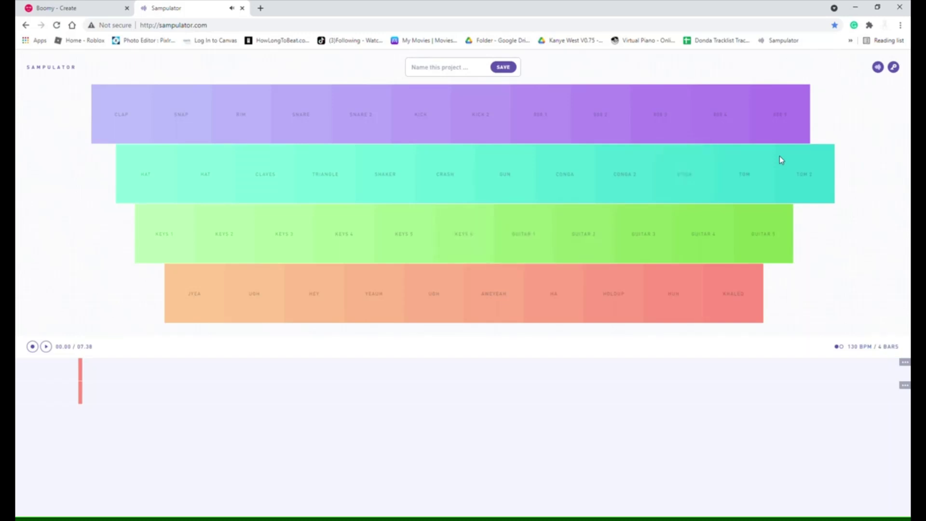
key(p)
key(j)
key(p)
key(j)
click(503, 180)
Step: Start over with an empty recording timeline, and play Shaker three times followed by Crash, Kick and Gun
click(878, 67)
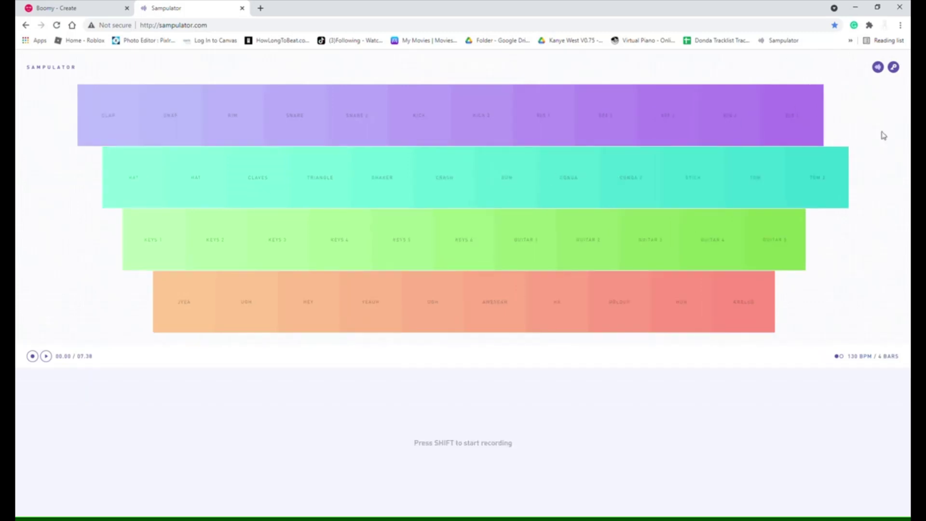
click(367, 170)
click(382, 175)
click(380, 186)
click(445, 178)
click(443, 132)
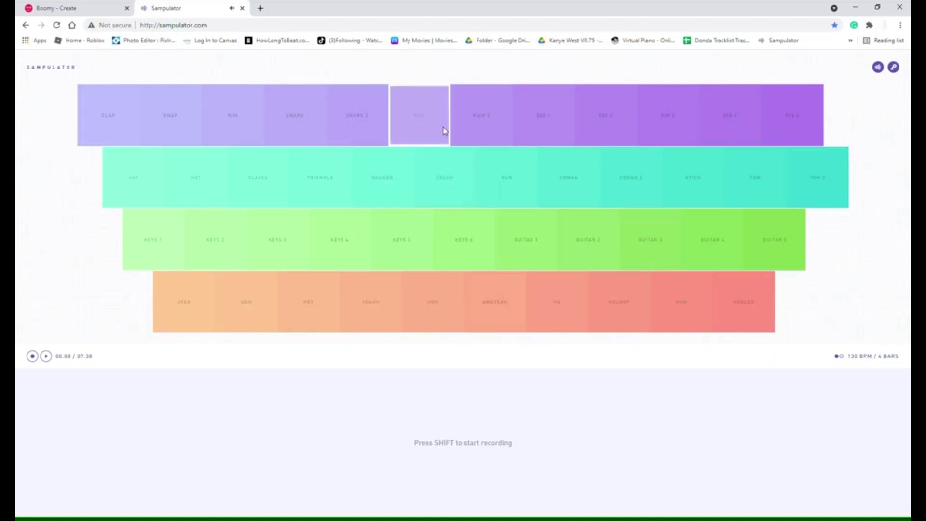
key(u)
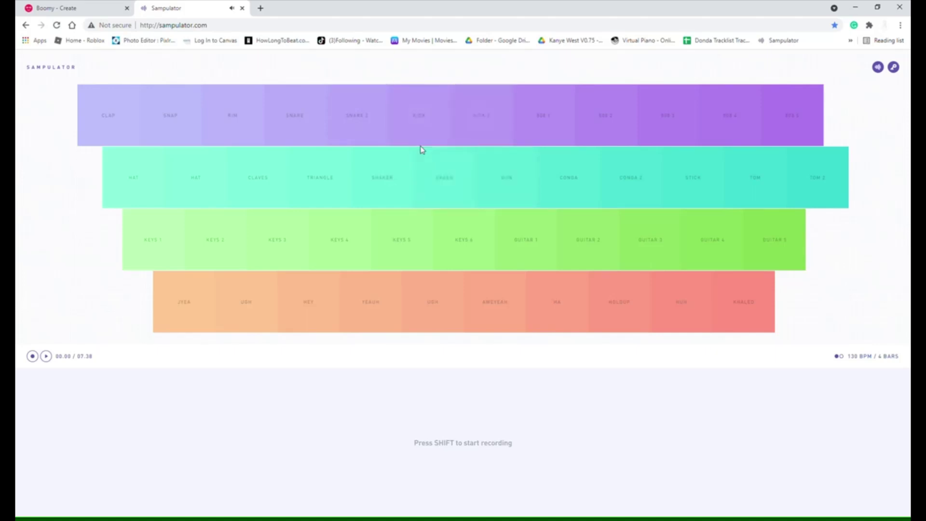
Step: Play Kick twice on the sound pads, followed by Shaker, Kick, Shaker and Kick
click(411, 124)
click(423, 126)
click(377, 190)
click(414, 132)
click(379, 176)
click(411, 128)
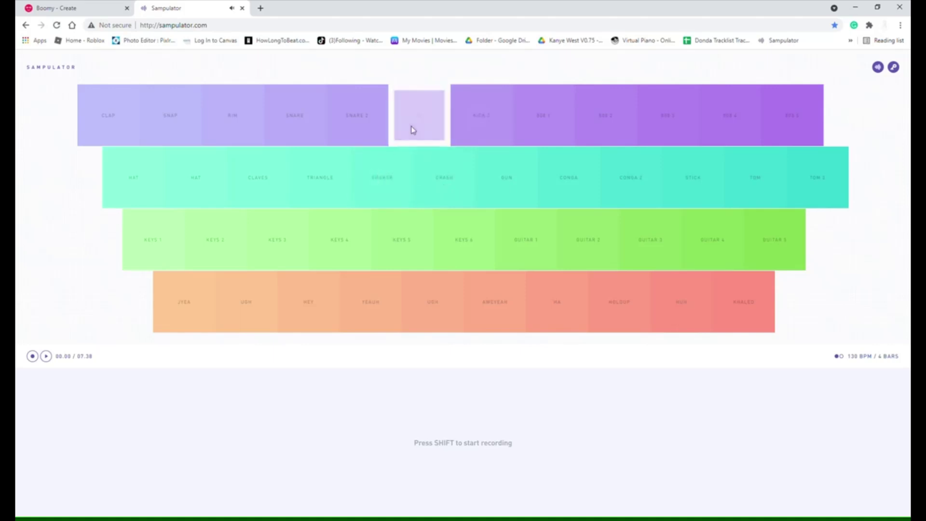
Step: Play Snare 2 once, followed by alternating Shaker and Kick hits that end on Shaker
key(5)
click(375, 183)
click(400, 116)
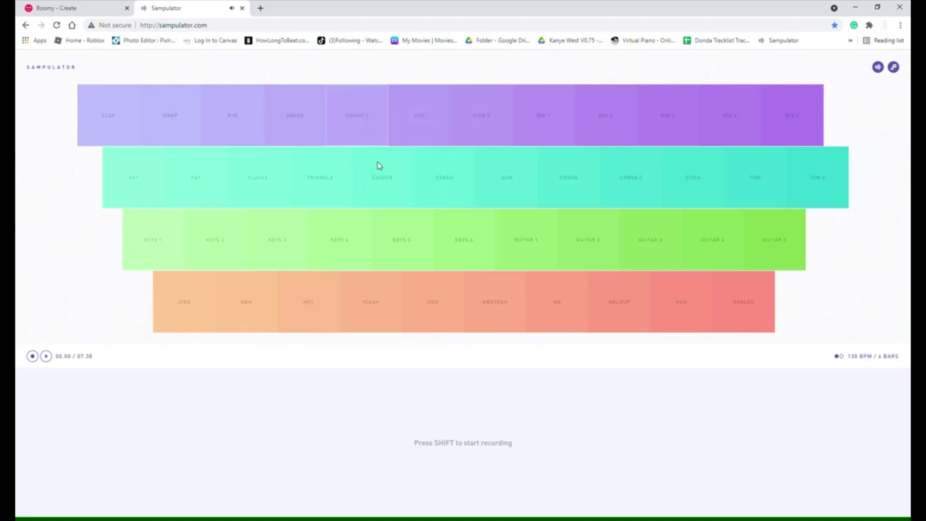
click(380, 168)
click(401, 121)
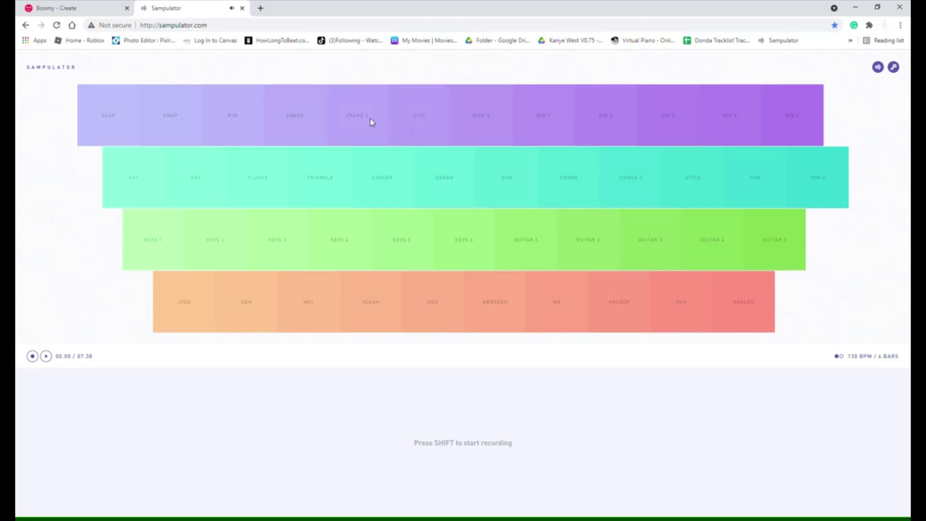
click(379, 181)
Step: Play Snare 2 and three Kick hits, followed by Snare 2, Shaker, Kick, Snare 2, Shaker and Snare 2
key(5)
key(6)
key(6)
key(6)
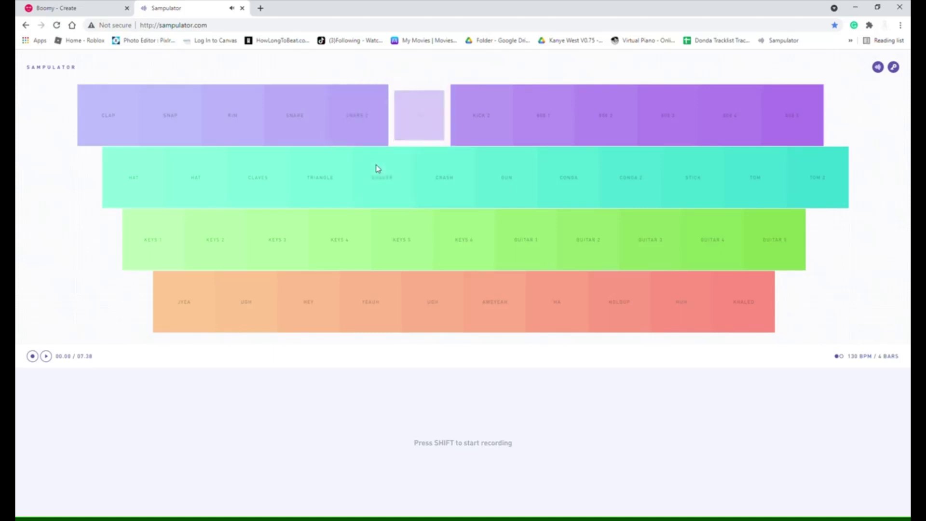
key(5)
click(378, 168)
key(6)
key(5)
click(379, 168)
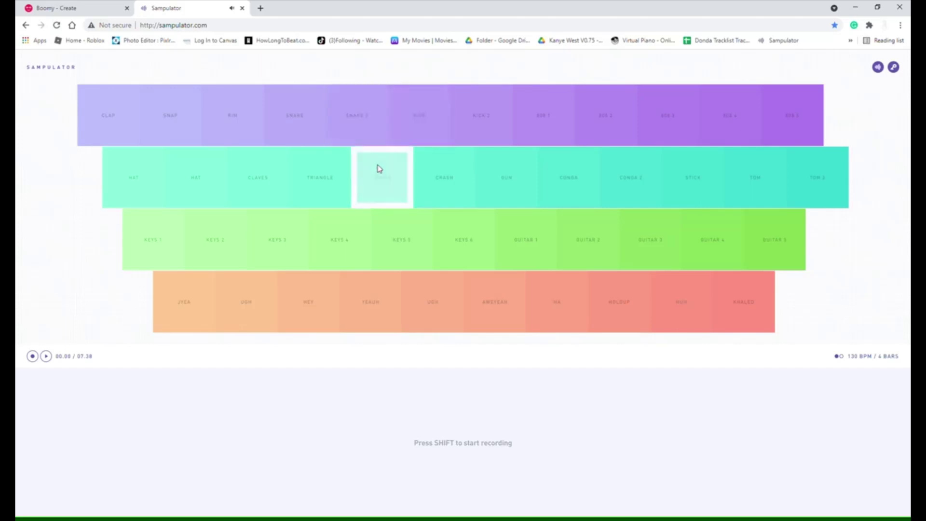
key(5)
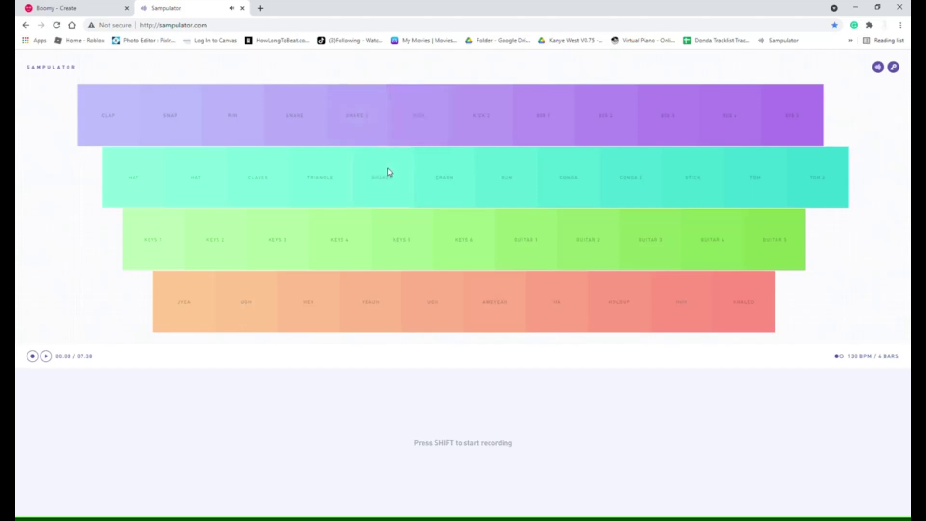
Step: Alternate Snare 2 and Kick for five hits, starting and ending on Snare 2
key(5)
key(6)
key(5)
key(6)
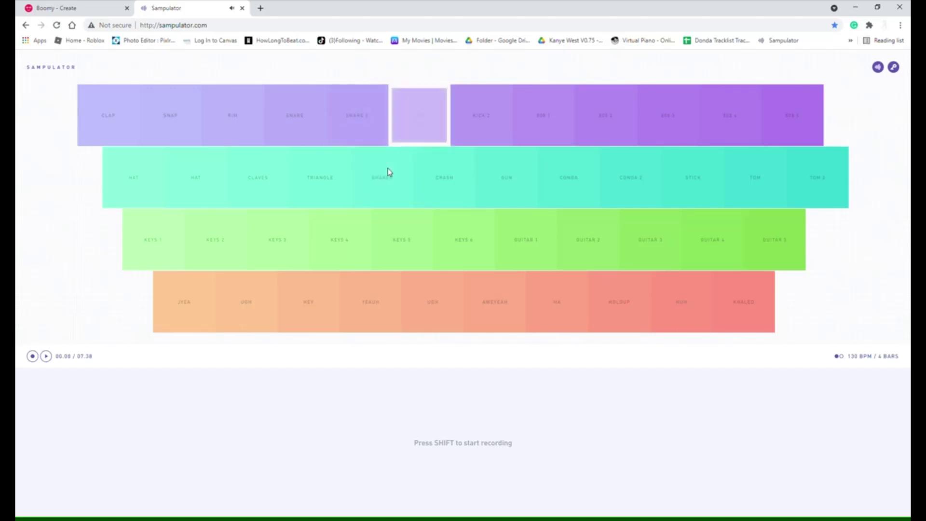
key(5)
Step: Play a twelve-hit rhythm mixing Snare and Snare 2, with two Kick hits in between
key(4)
key(4)
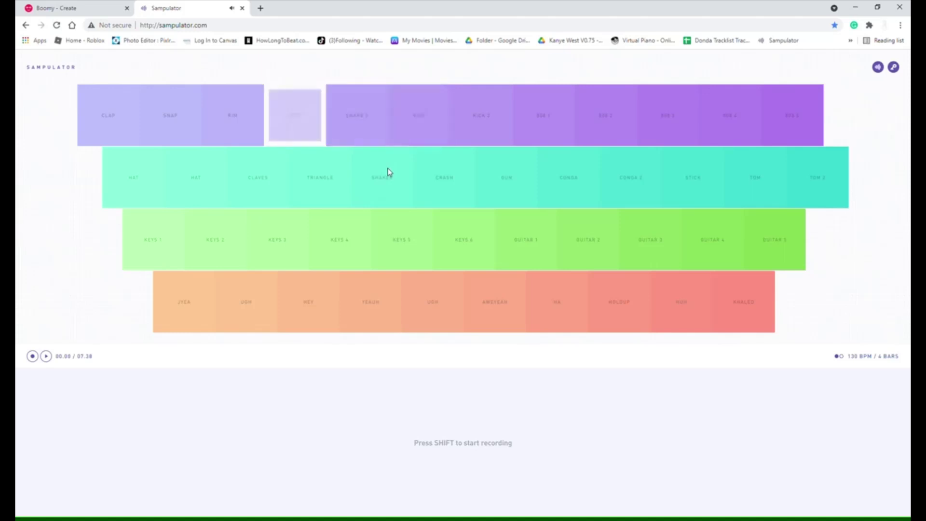
key(4)
key(5)
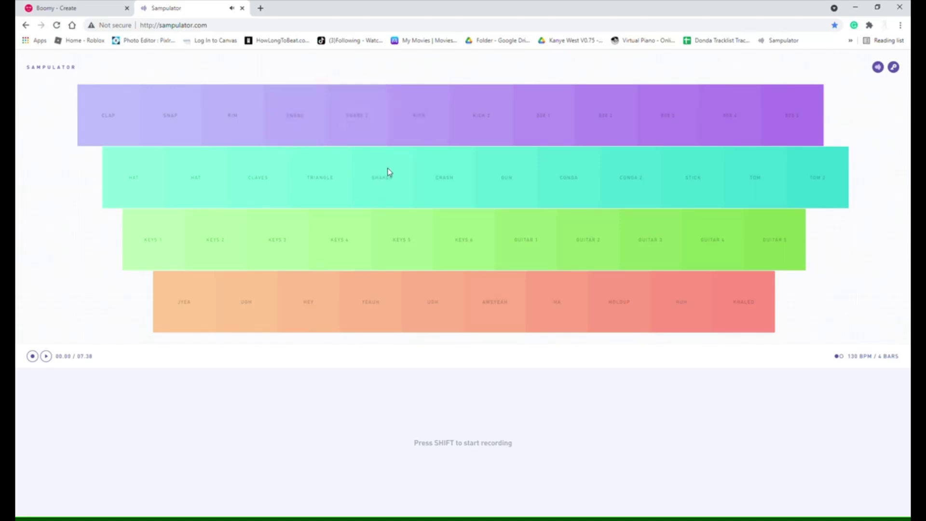
key(4)
key(5)
key(6)
key(6)
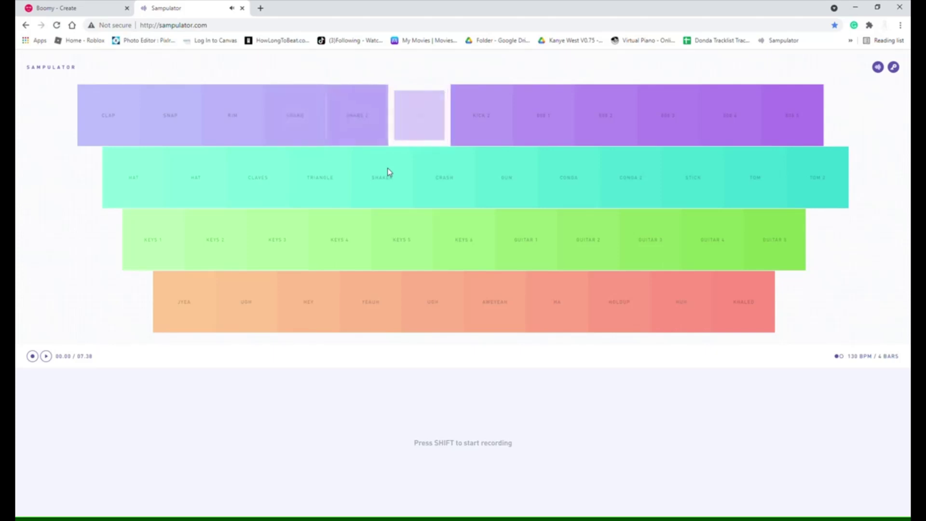
key(4)
key(5)
key(4)
key(4)
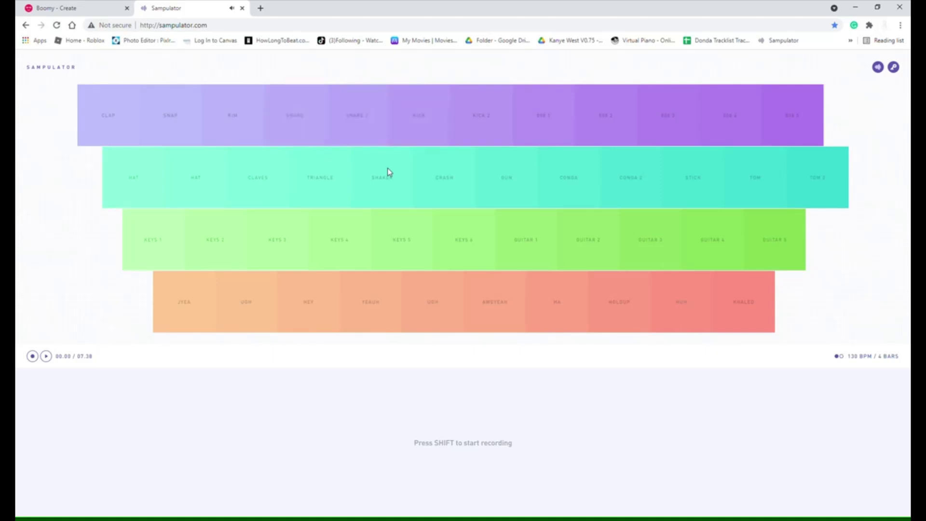
Step: Play Snare four times, Keys 6 once, and Snare six more times
key(4)
key(4)
key(4)
key(4)
key(h)
key(4)
key(4)
key(4)
key(4)
key(4)
key(4)
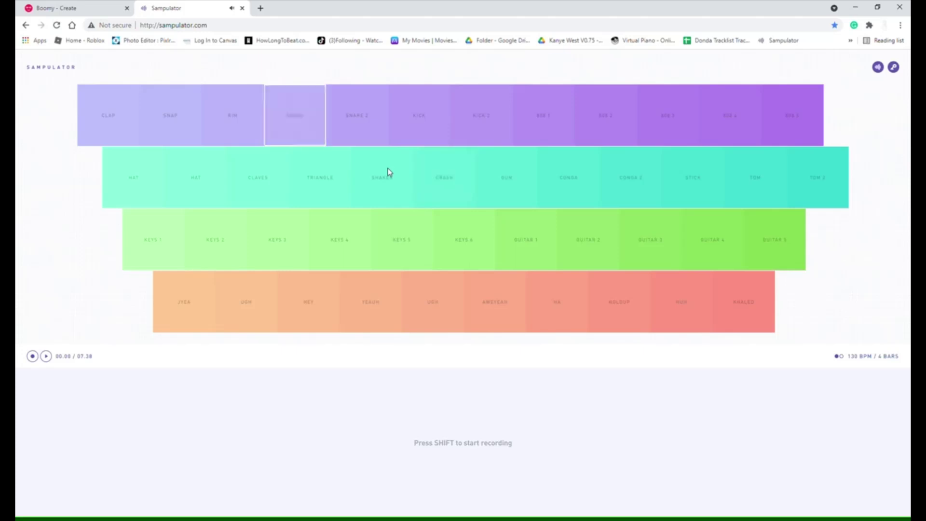
Step: Alternate Crash and Snare four times each, and finish with three Crash hits
key(y)
key(4)
key(y)
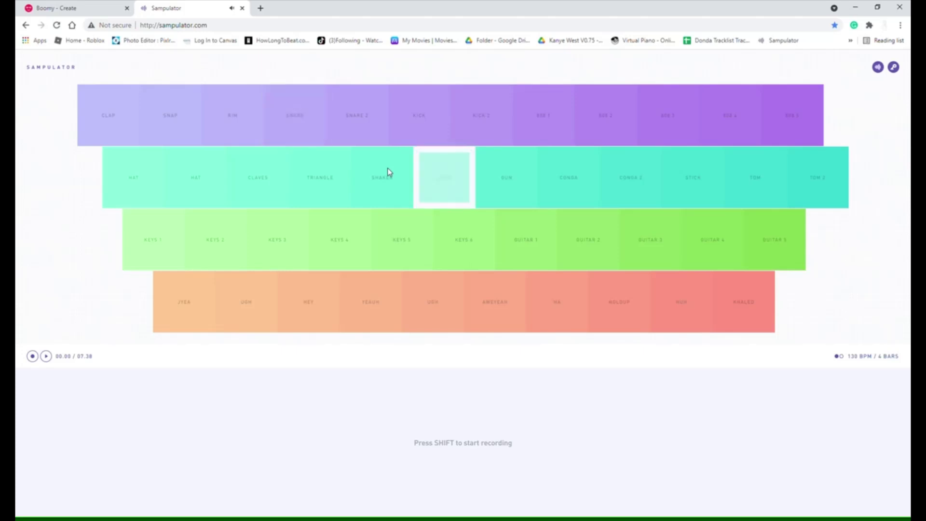
key(4)
key(y)
key(4)
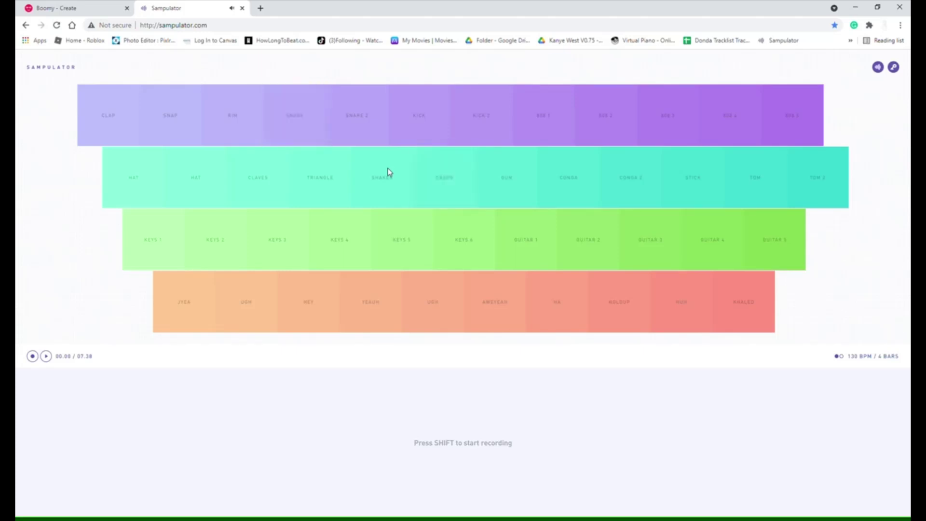
key(y)
key(4)
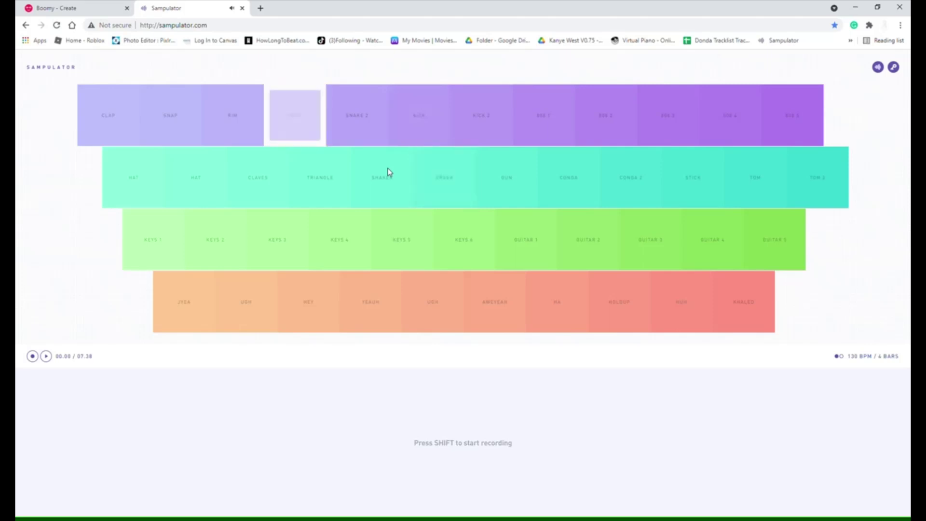
key(y)
key(y)
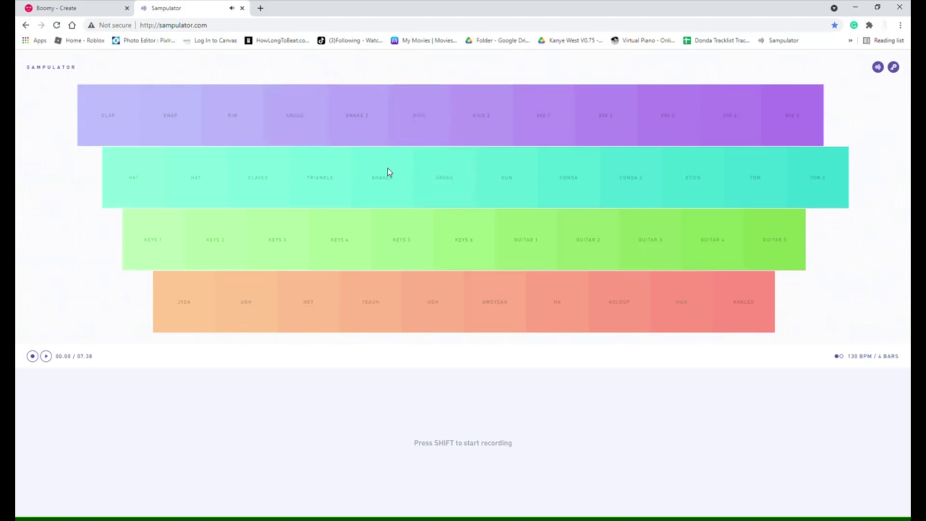
key(y)
Step: Play the Gun sample seven times in a row
key(u)
key(u)
key(u)
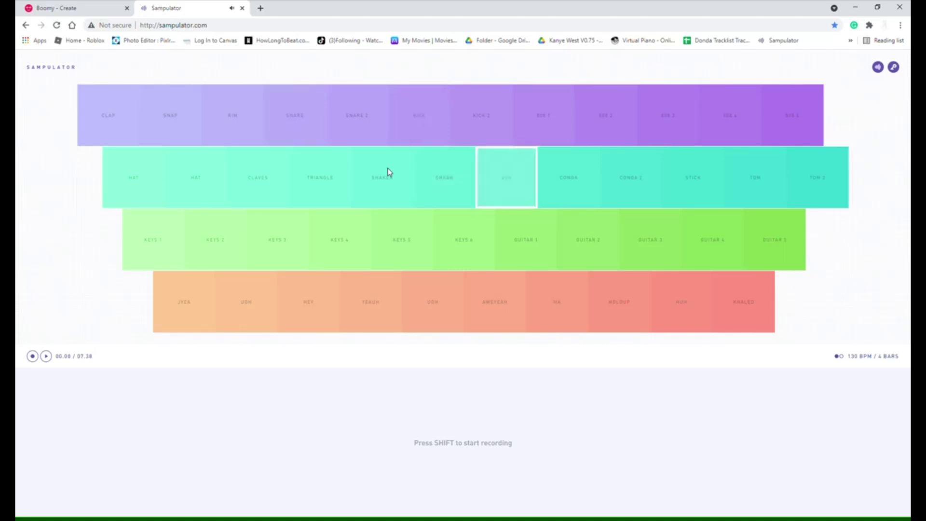
key(u)
key(u)
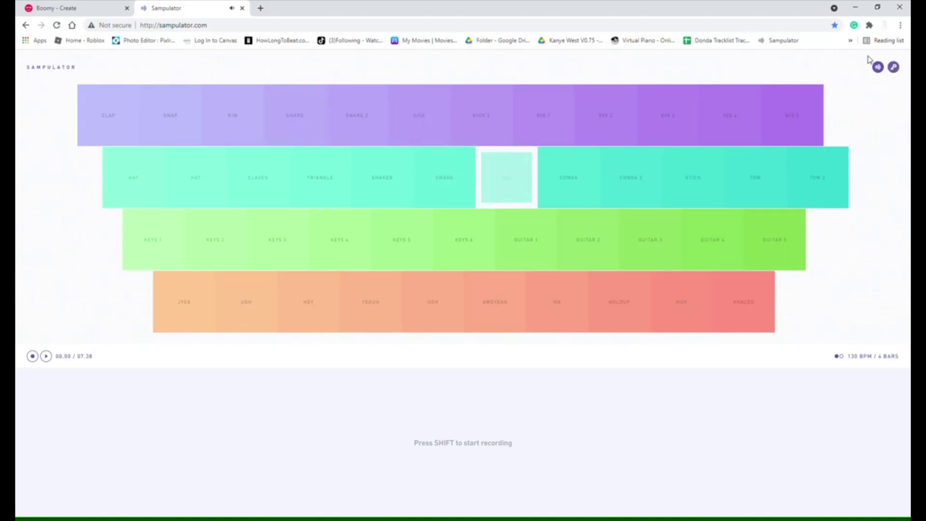
key(u)
key(u)
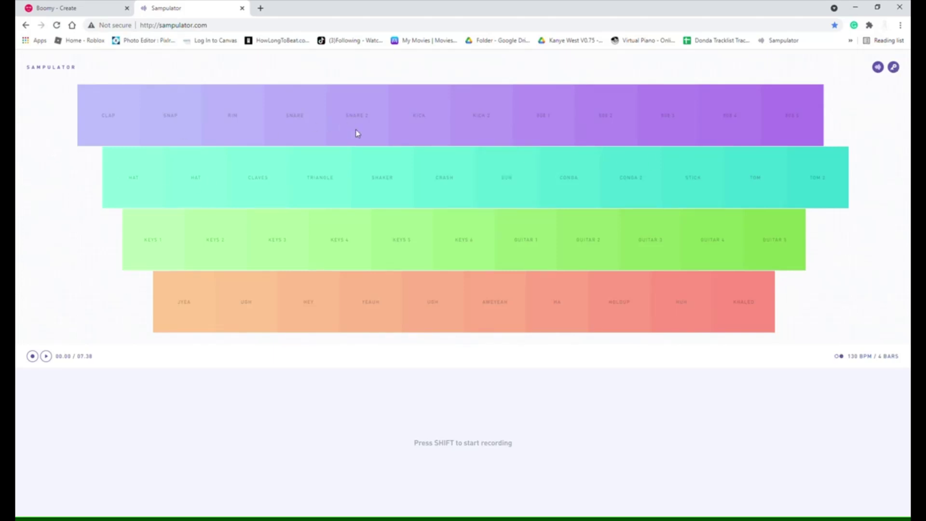
Step: Play Crash, two Shaker hits, Crash and Shaker, and finish with two Crash hits
click(460, 178)
key(t)
key(t)
click(453, 198)
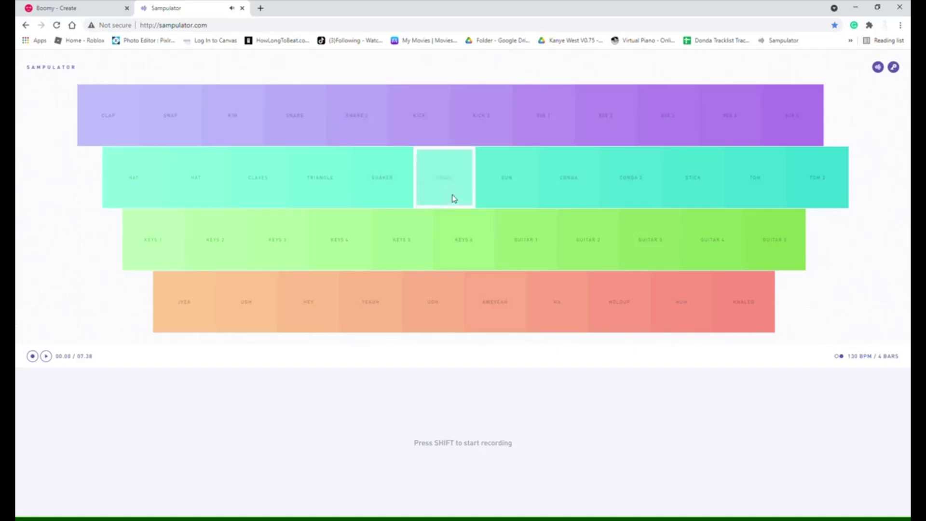
key(t)
click(454, 198)
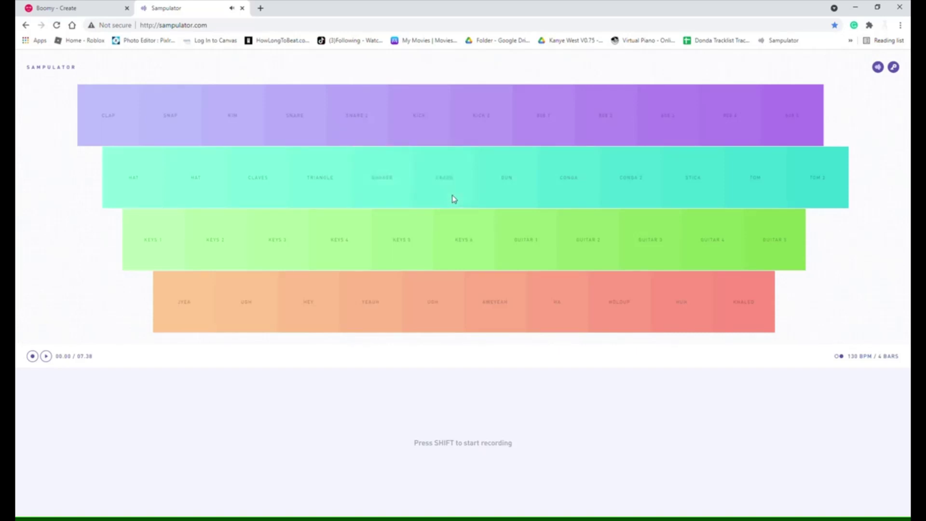
click(454, 198)
Step: Try to record two Crash hits on the empty timeline, and stop the recording
key(shift)
key(y)
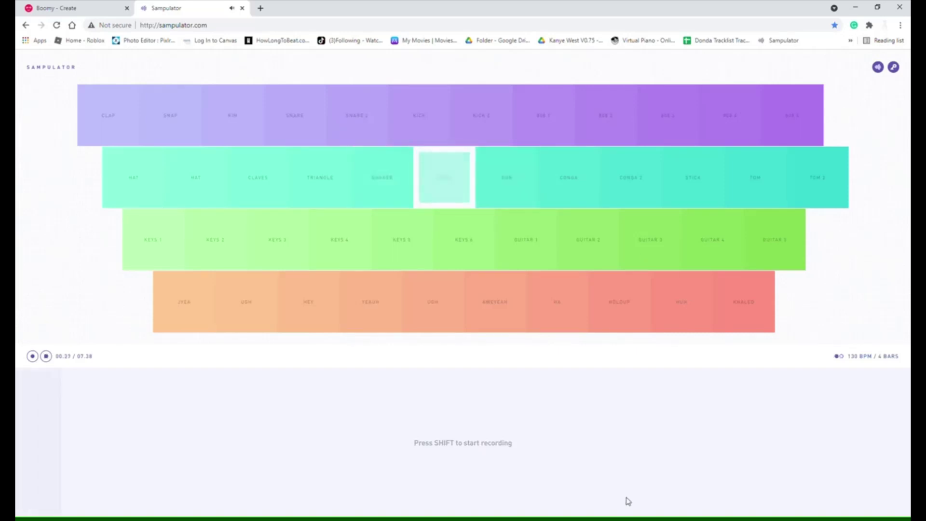
key(y)
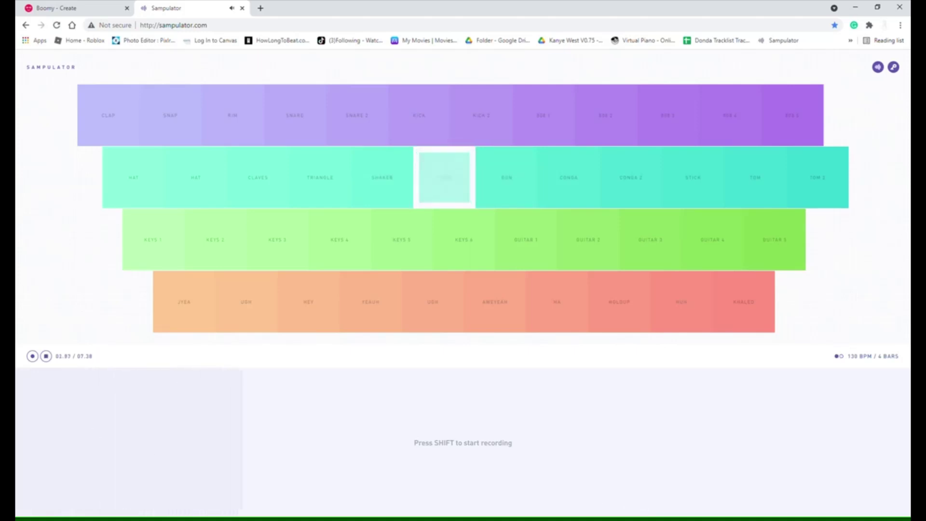
click(46, 356)
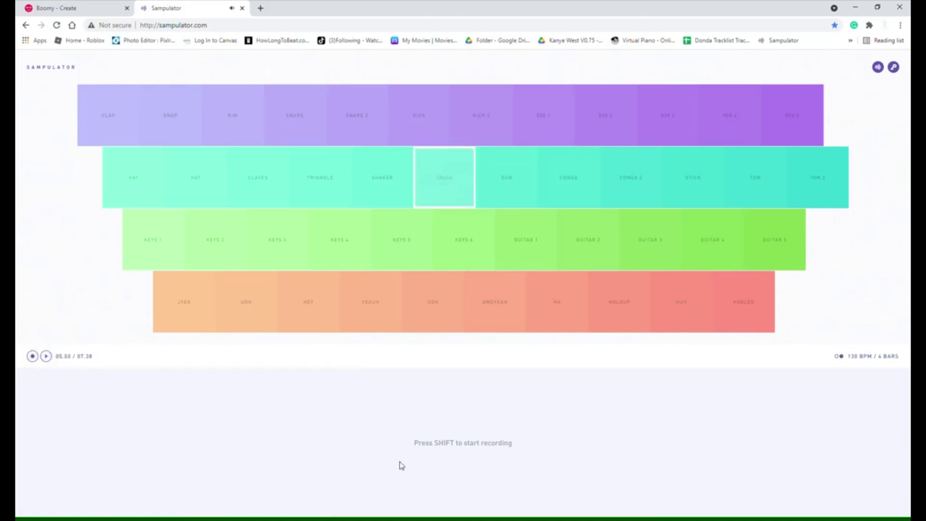
Step: Play two Kick hits, one Shaker and four Crash hits, followed by Kick and Crash
key(6)
key(6)
key(t)
key(y)
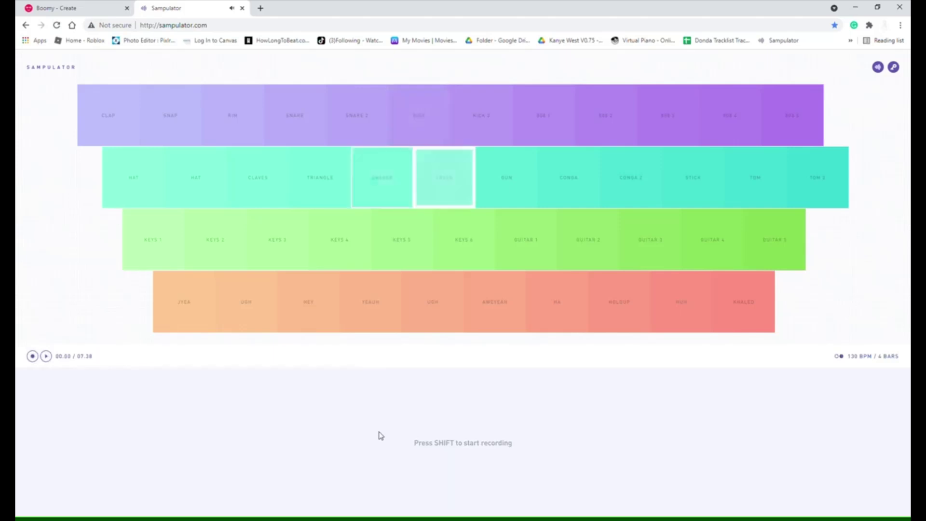
key(y)
key(y)
key(y)
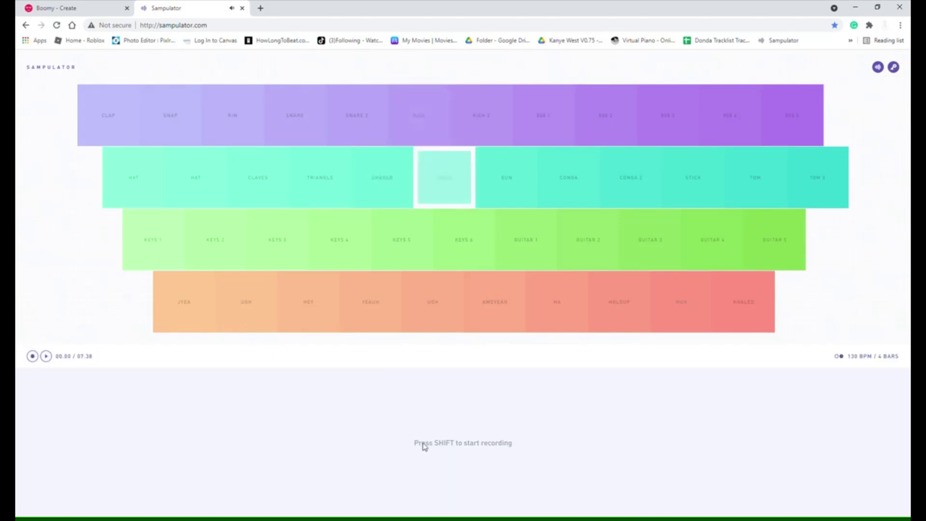
key(6)
key(y)
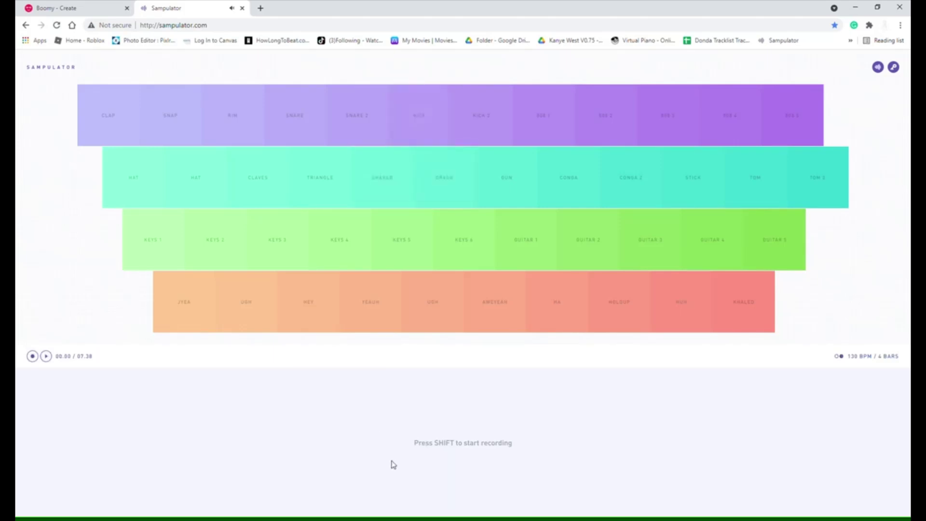
Step: Play Crash twice, and alternate Kick and Crash three times each
key(y)
key(y)
key(6)
key(y)
key(6)
key(y)
key(6)
key(y)
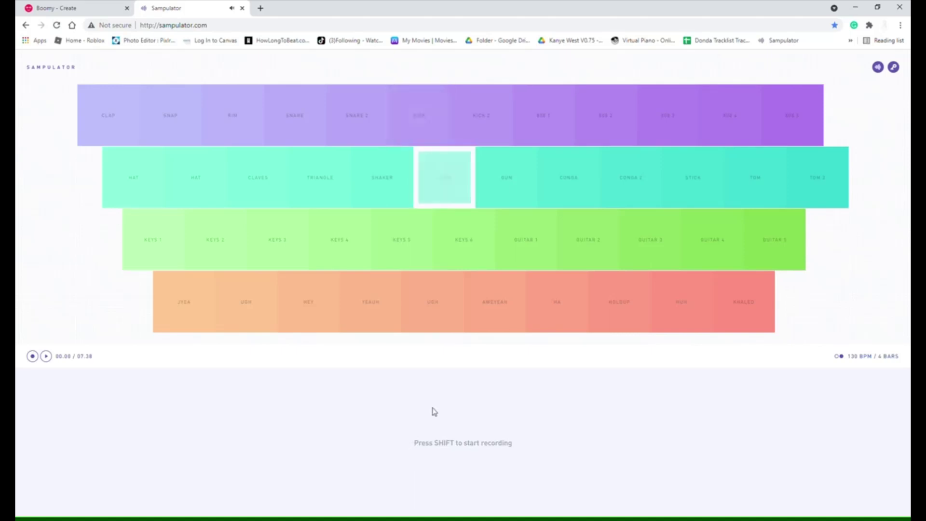
Step: Play Kick four times, followed by Crash, Kick and Crash
key(6)
key(6)
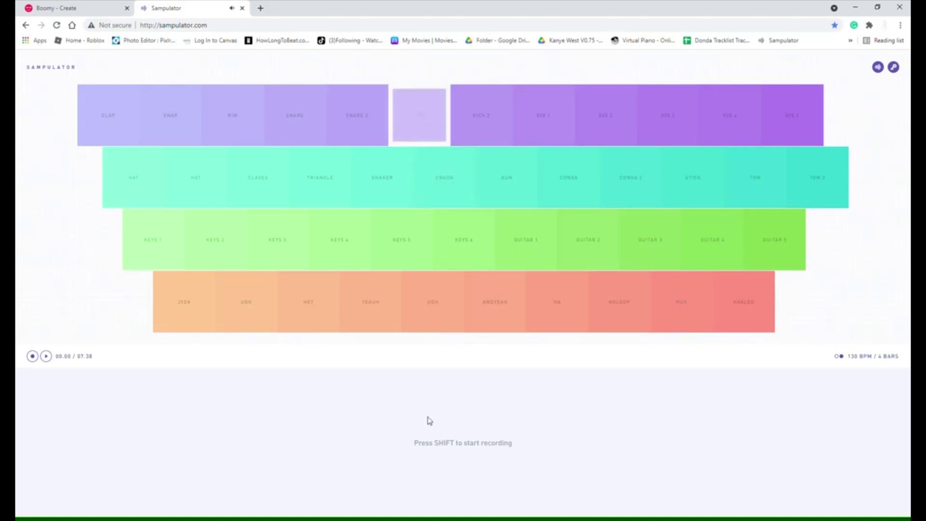
key(6)
key(6)
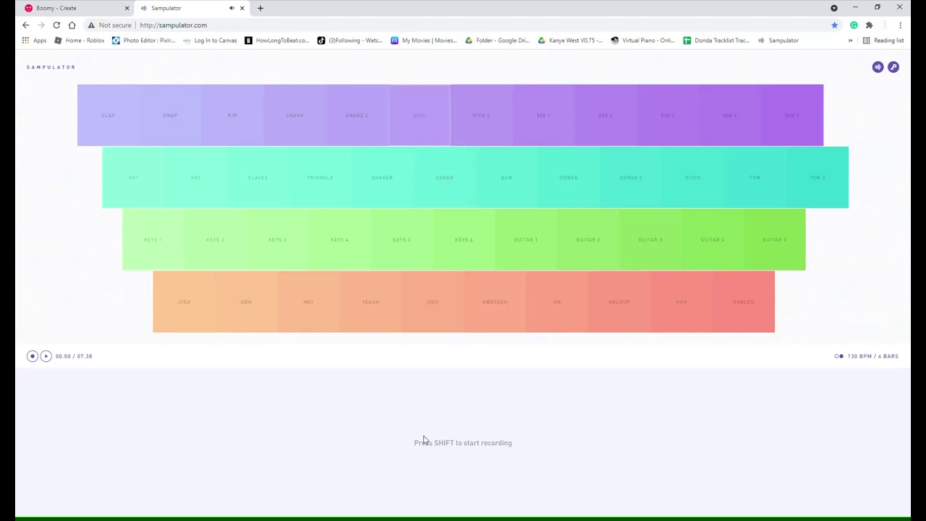
key(y)
key(6)
key(y)
Step: Play Gun twice, and alternate Crash and Gun three times each
key(u)
key(u)
key(y)
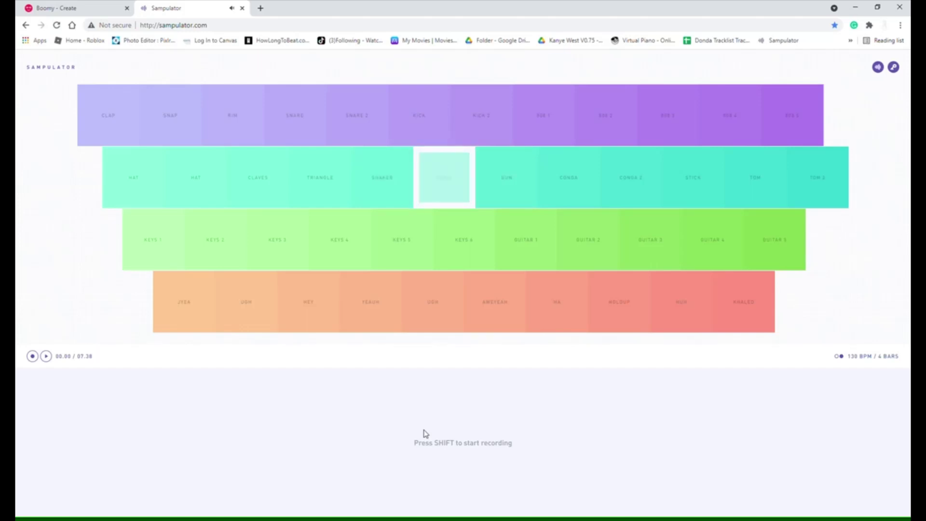
key(u)
key(y)
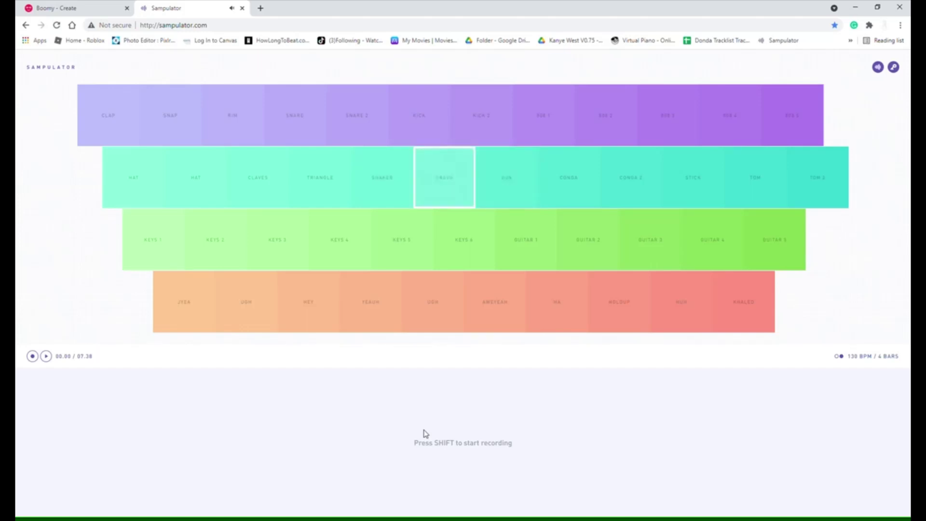
key(u)
key(y)
key(u)
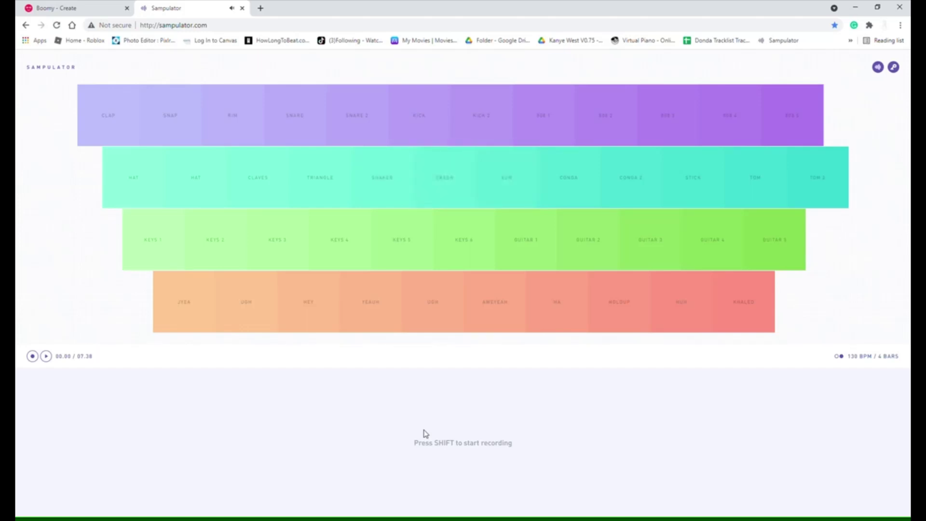
Step: Play a long run of Crash and Gun mixing single and doubled hits, ending on two Gun hits
key(y)
key(u)
key(u)
key(y)
key(y)
key(u)
key(u)
key(y)
key(y)
key(u)
key(y)
key(y)
key(u)
key(y)
key(u)
key(u)
key(y)
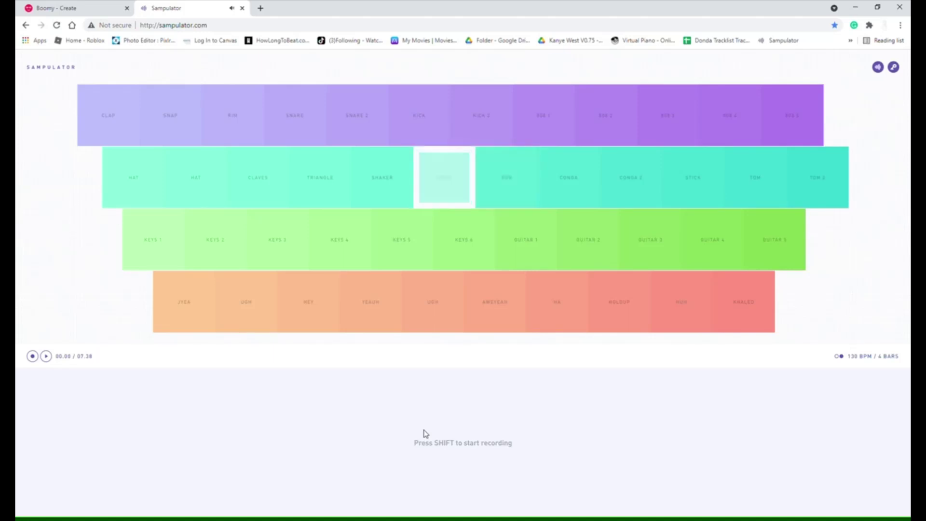
key(u)
key(y)
key(u)
key(u)
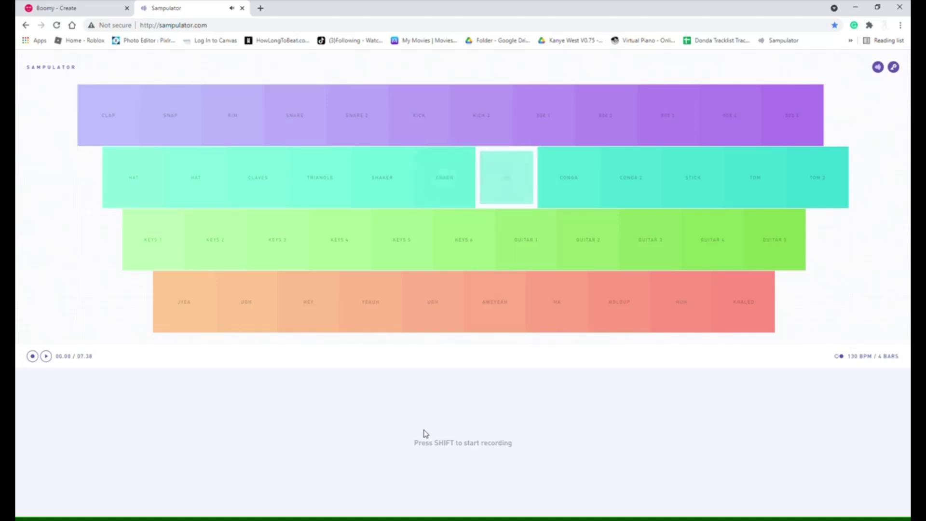
Step: Alternate Gun and Crash twice, and finish with four Gun hits
key(u)
key(y)
key(u)
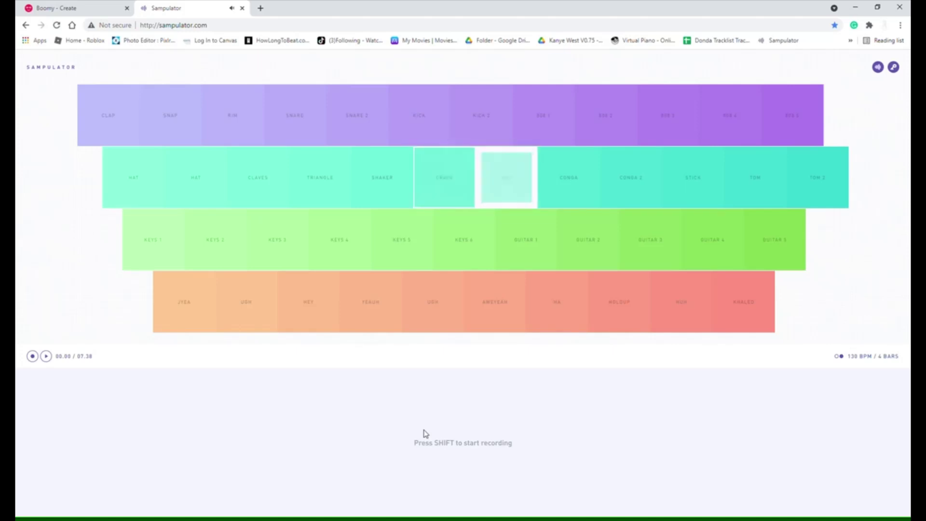
key(y)
key(u)
key(u)
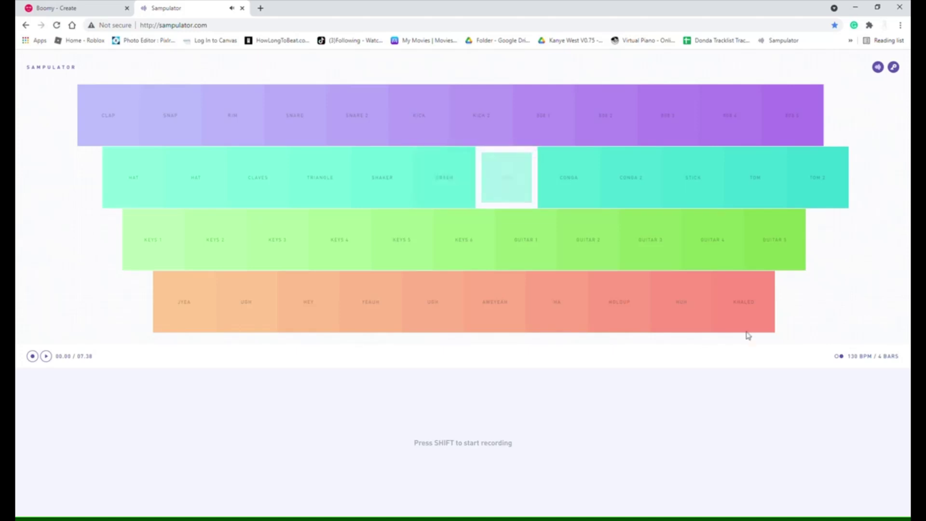
key(u)
key(u)
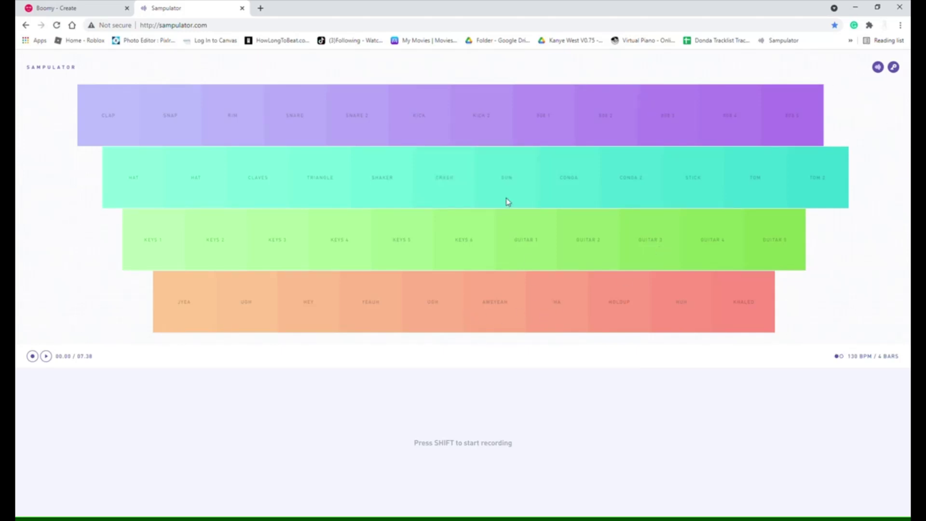
Step: Play Crash once, followed by four Gun hits
key(y)
key(u)
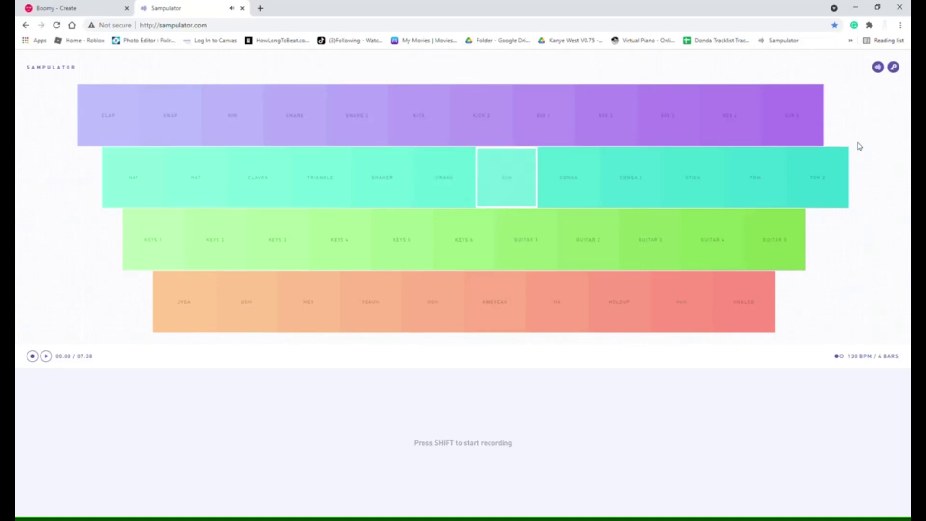
key(u)
key(u)
key(u)
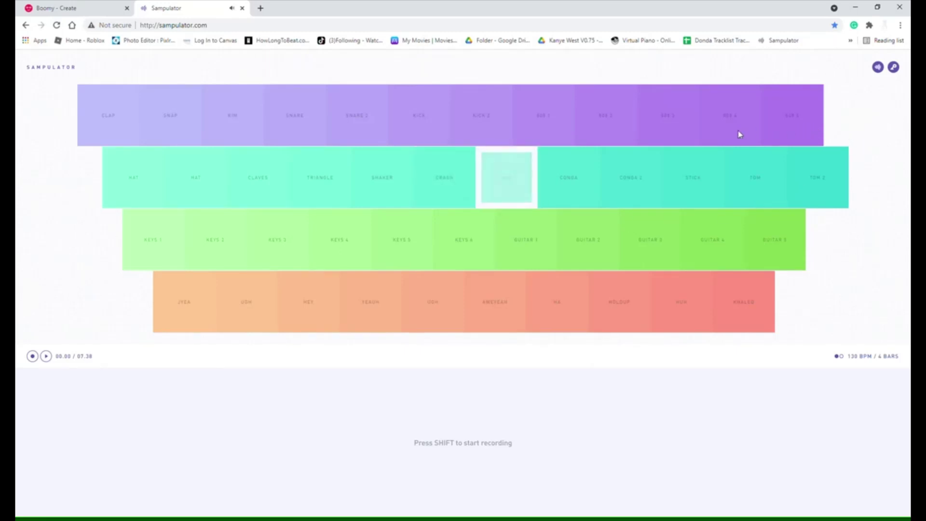
Step: Play the five 808 pads once each in the order 2, 1, 3, 5, 4
click(592, 114)
click(568, 117)
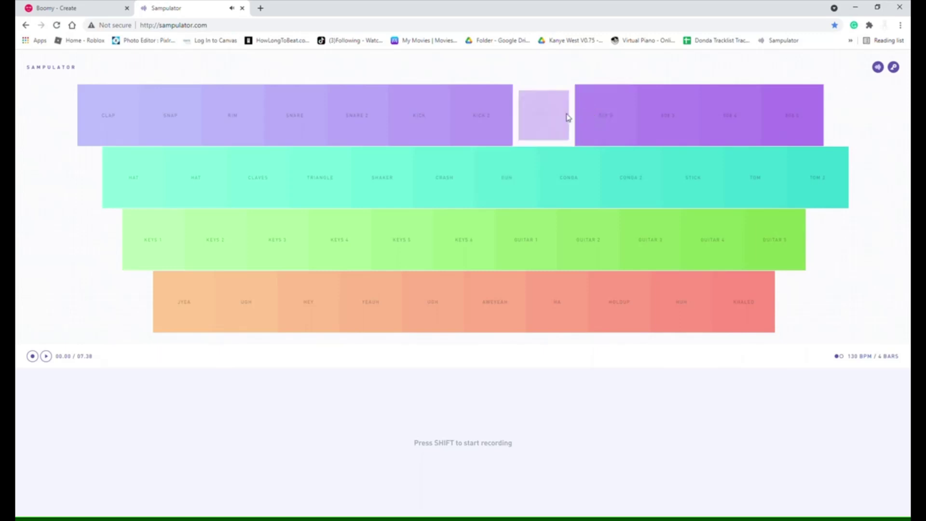
click(667, 120)
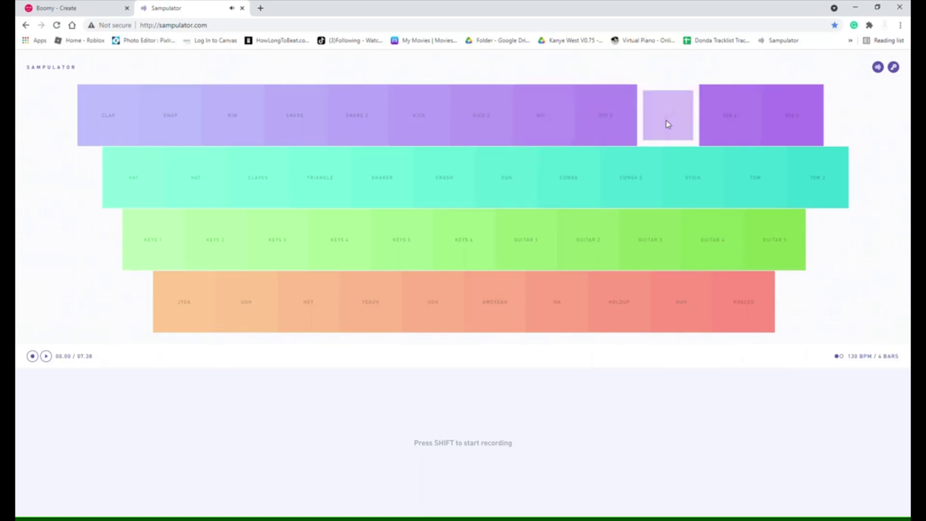
click(783, 120)
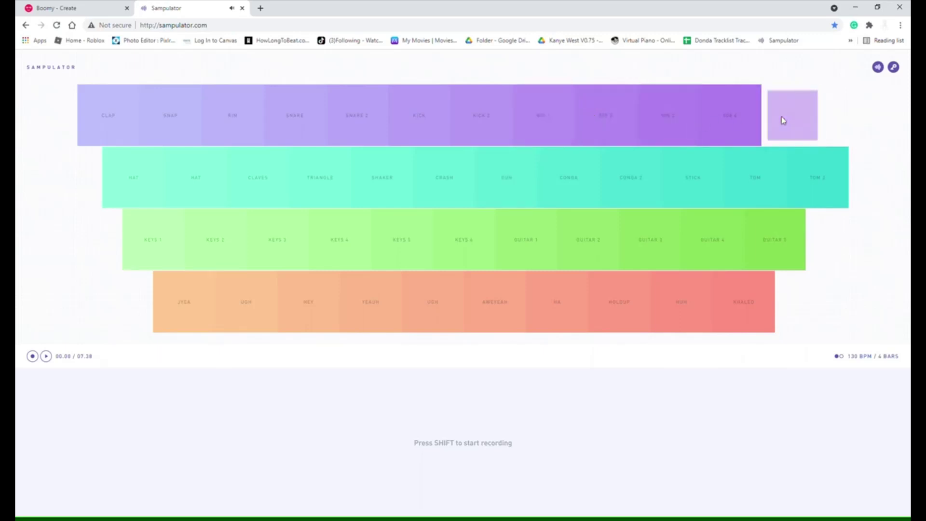
click(711, 118)
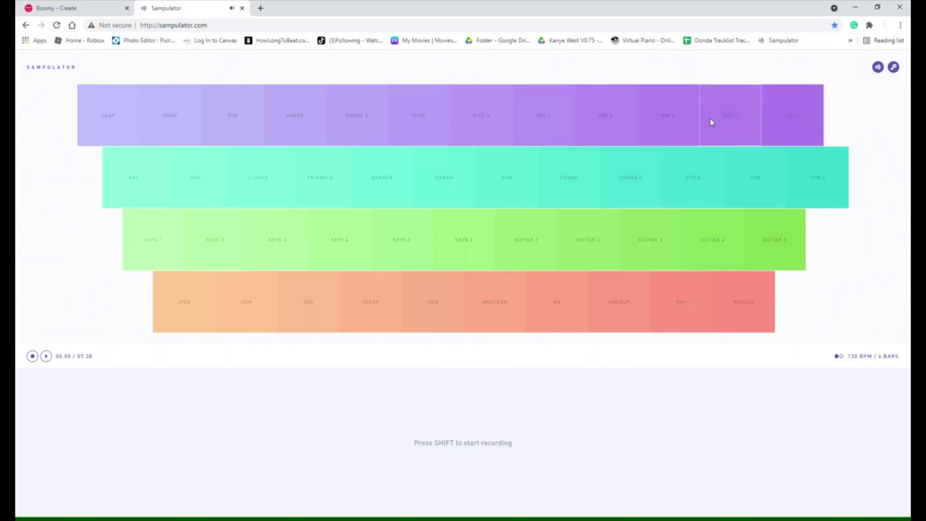
Step: Play 808 3, 808 5 and 808 4, followed by 808 3, 808 4 and 808 5
key(0)
key(equal)
key(minus)
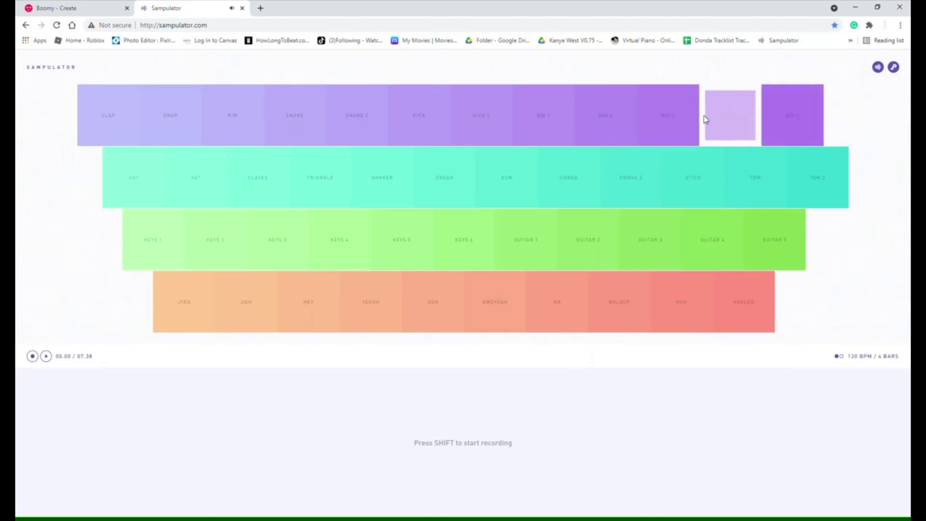
key(0)
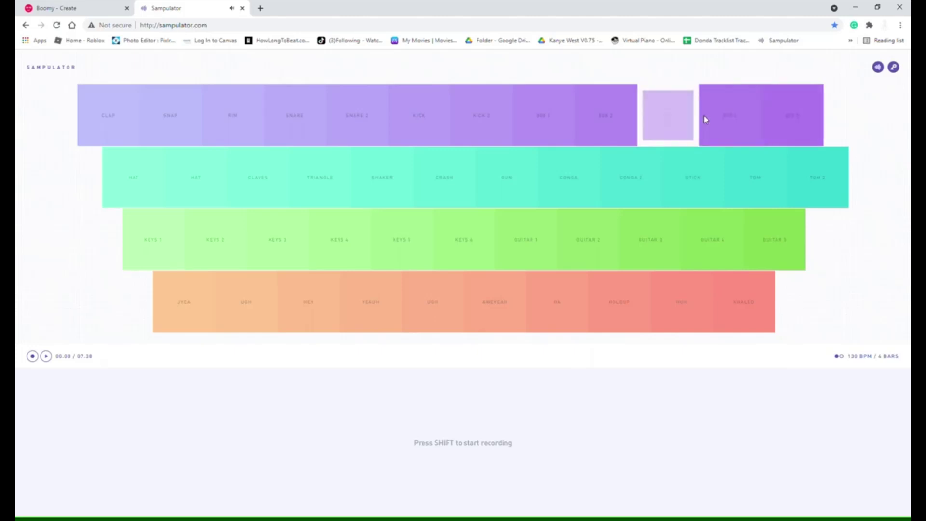
key(minus)
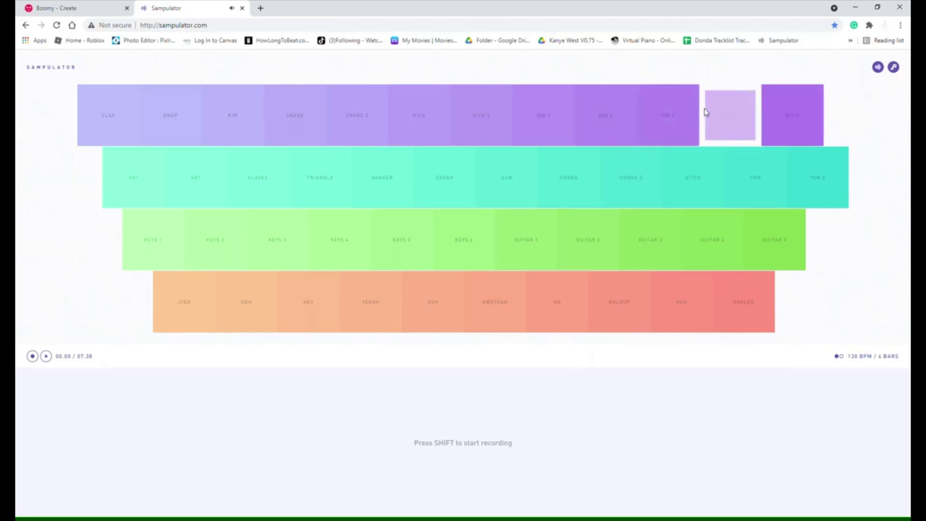
key(equal)
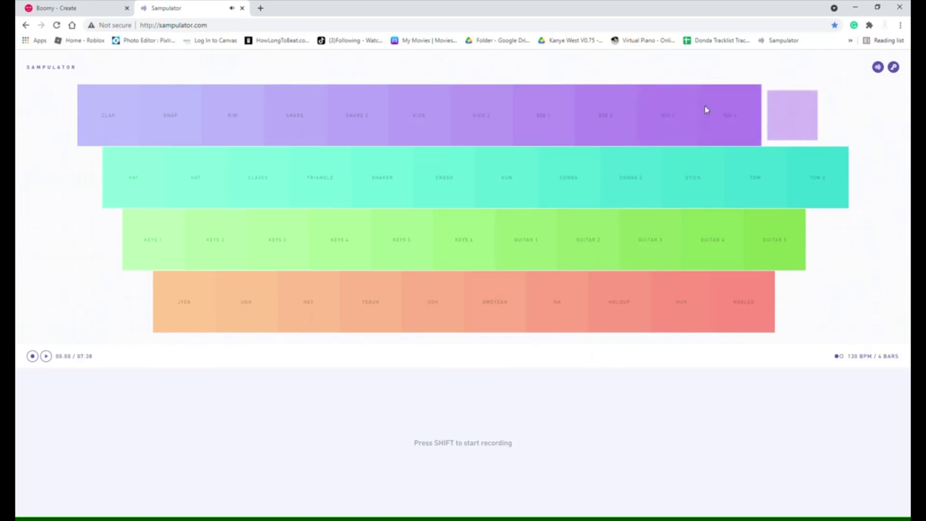
Step: Play 808 3, 808 4 and 808 5 in ascending order three times
key(0)
key(minus)
key(equal)
key(0)
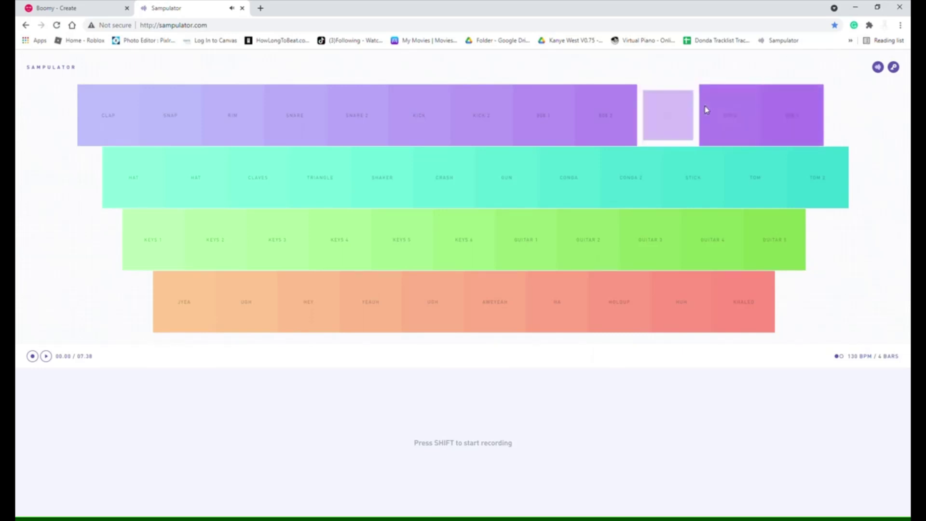
key(minus)
key(equal)
key(0)
key(minus)
key(equal)
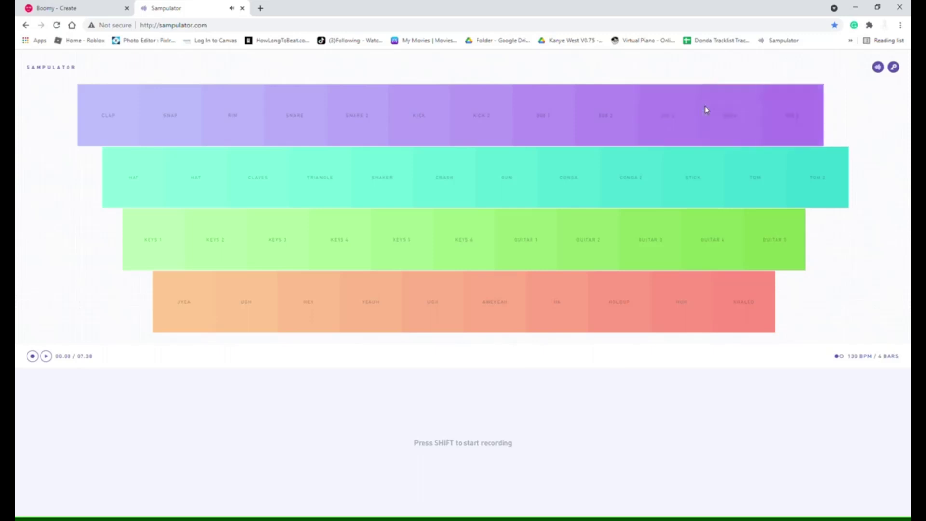
Step: Play 808 3, 808 5 and 808 4 once, and the sequence 808 2, 808 3, 808 1 twice
key(0)
key(equal)
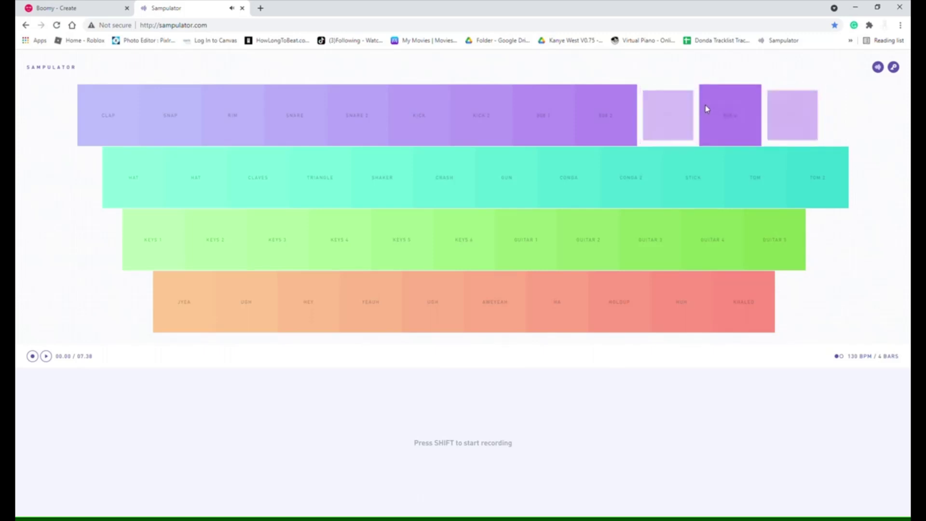
key(minus)
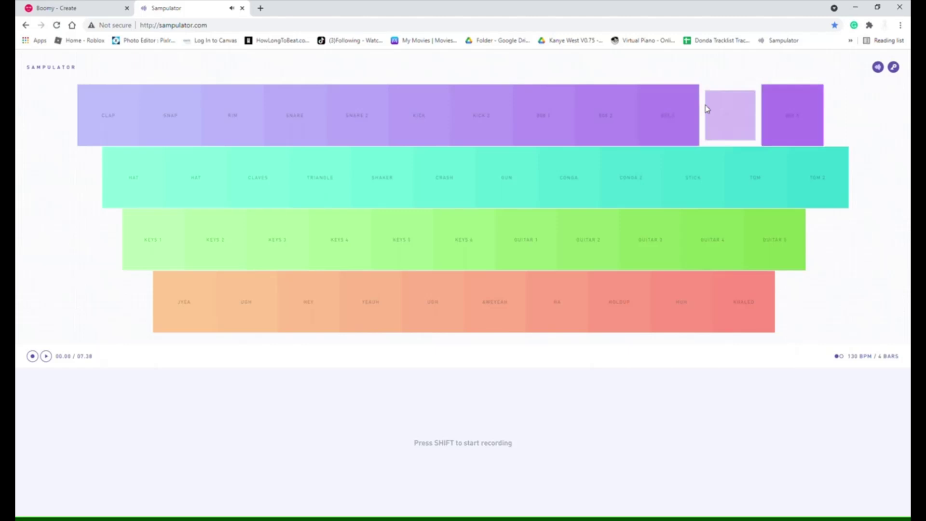
key(9)
key(0)
key(8)
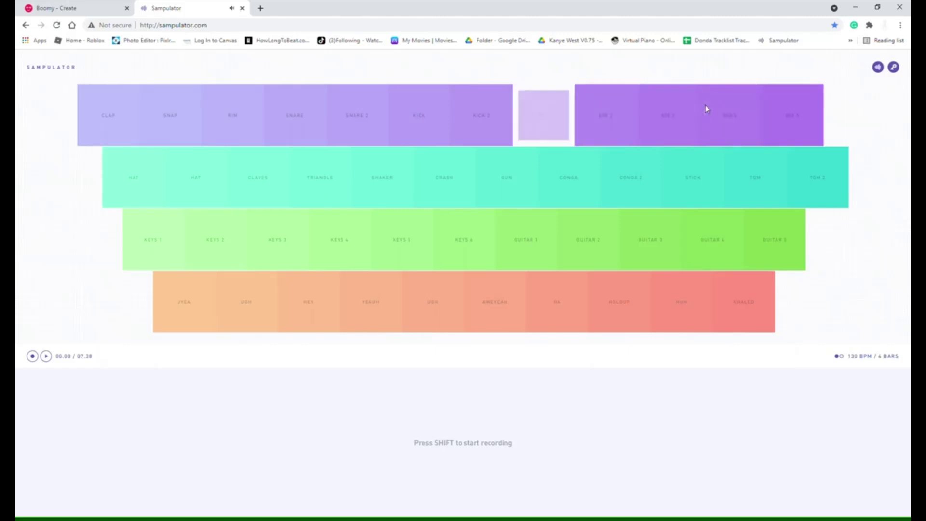
key(9)
key(0)
key(8)
Step: Play Rim four times
key(3)
key(3)
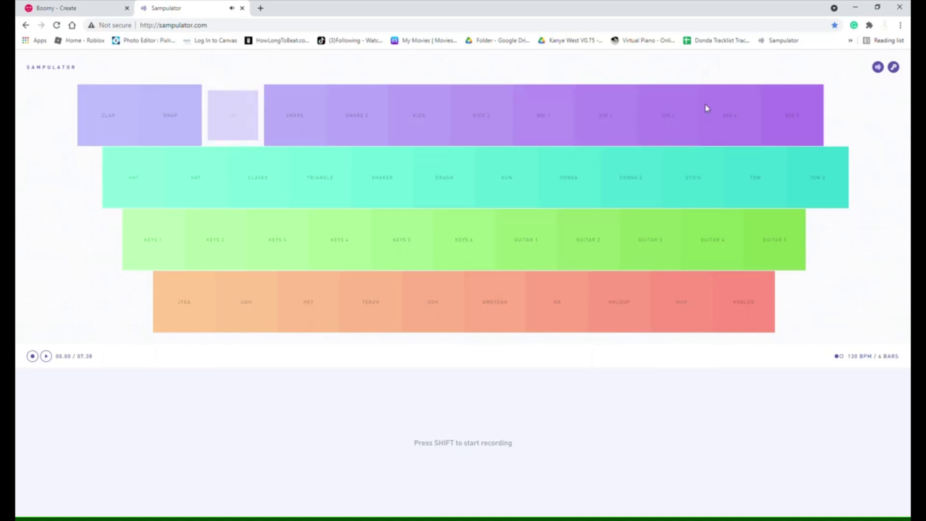
key(3)
key(3)
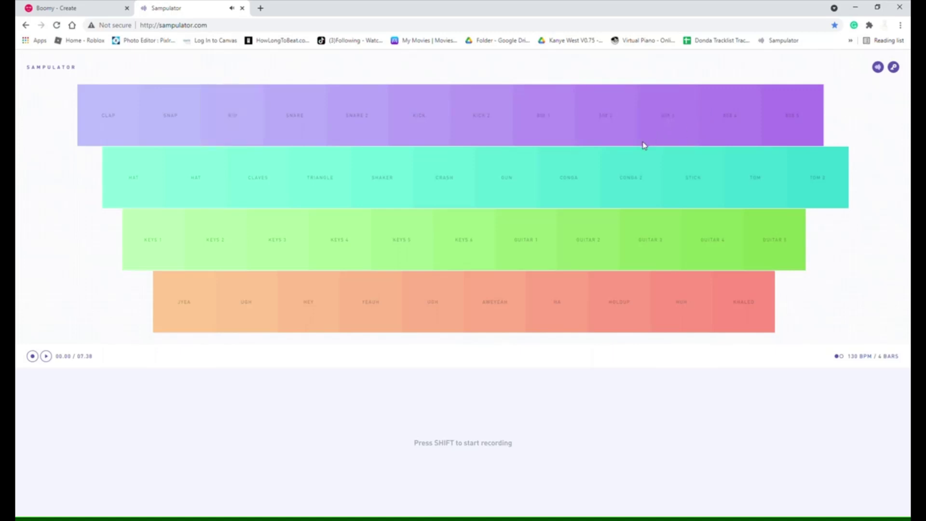
Step: Play Conga twice, Snare once and Conga once, followed by six Snare hits
key(i)
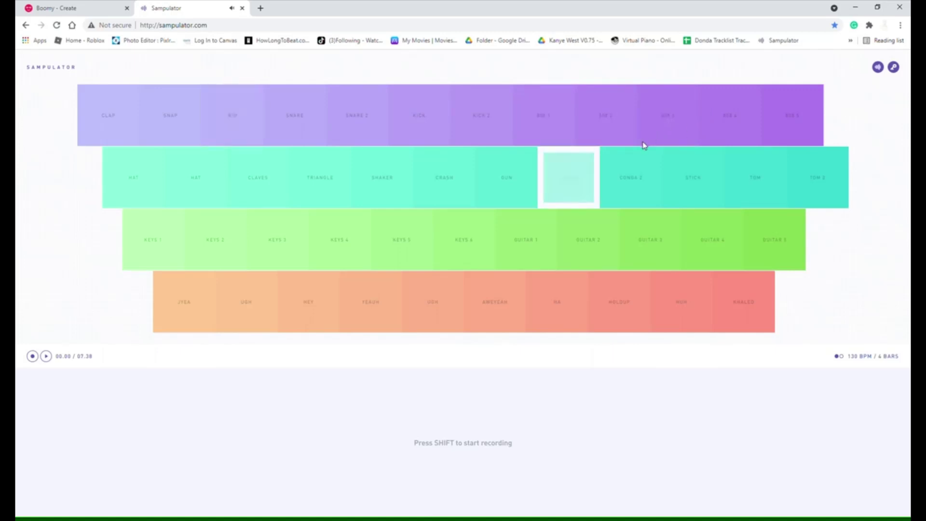
key(i)
key(4)
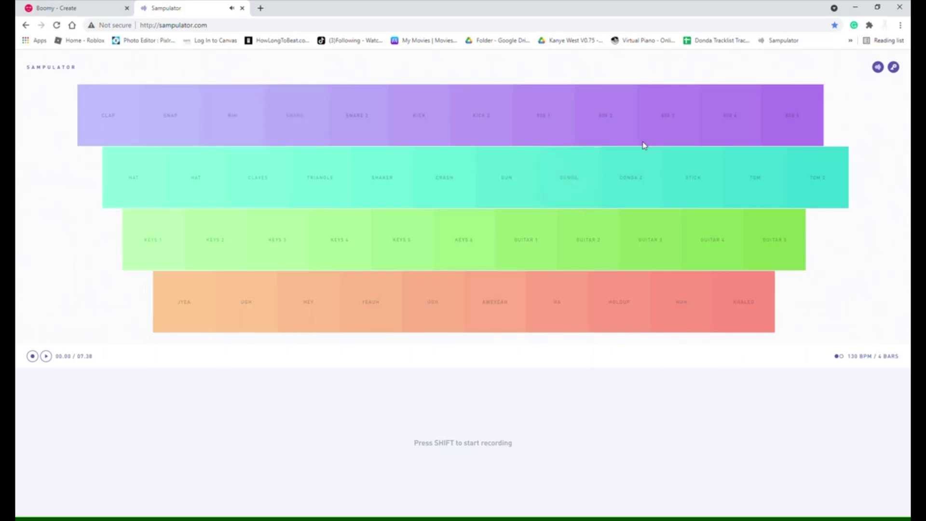
key(i)
key(4)
key(4)
key(4)
key(4)
key(4)
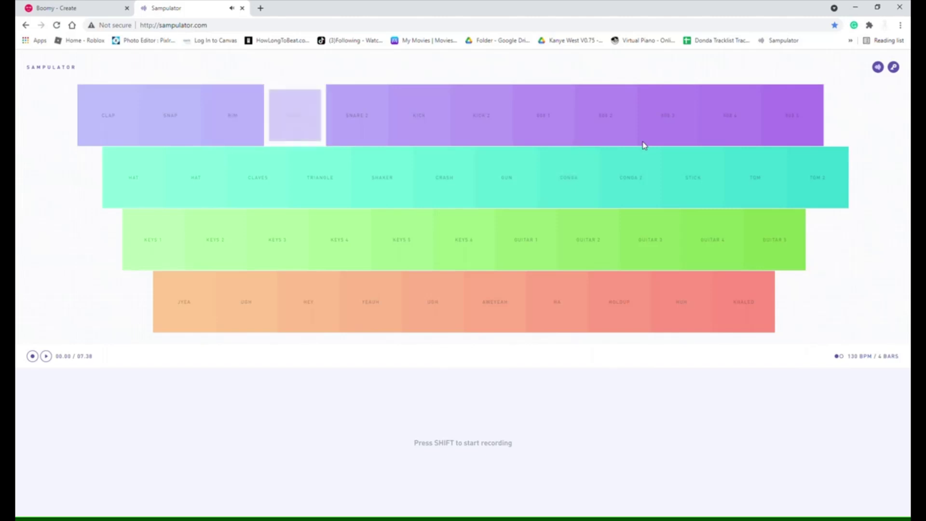
key(4)
Step: Play Gun twelve times in a row
key(u)
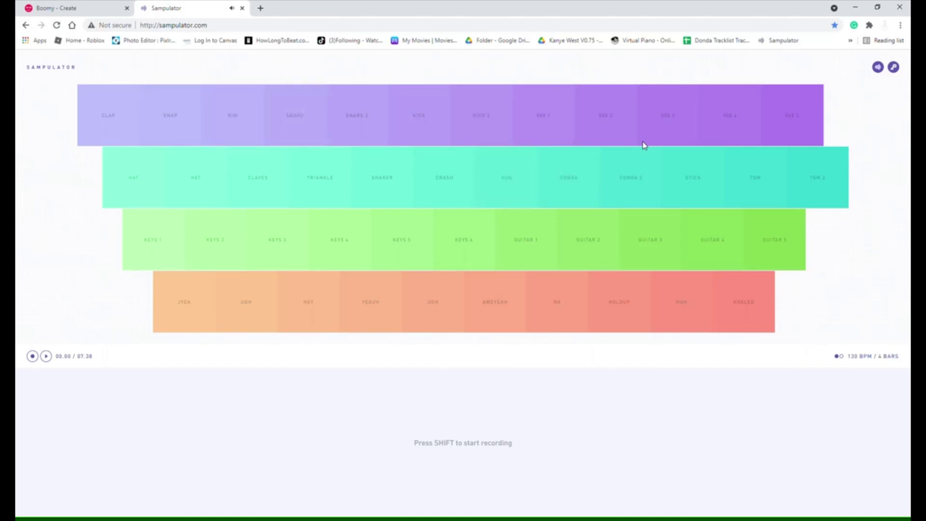
key(u)
key(u)
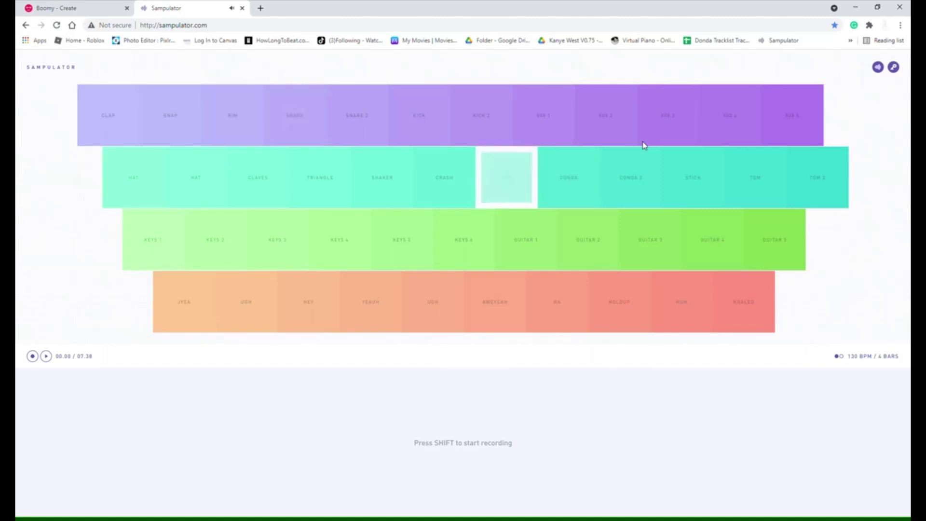
key(u)
key(u)
key(u)
key(u)
key(u)
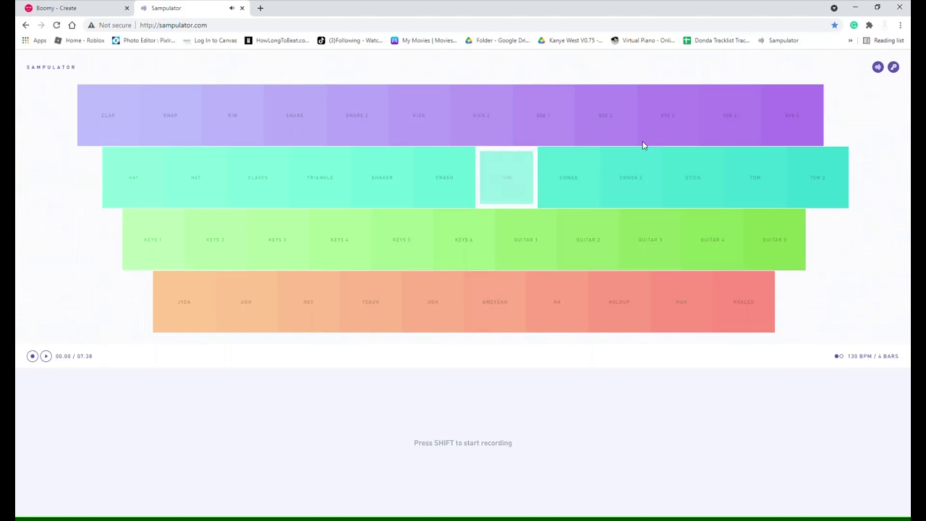
key(u)
key(u)
key(u)
key(u)
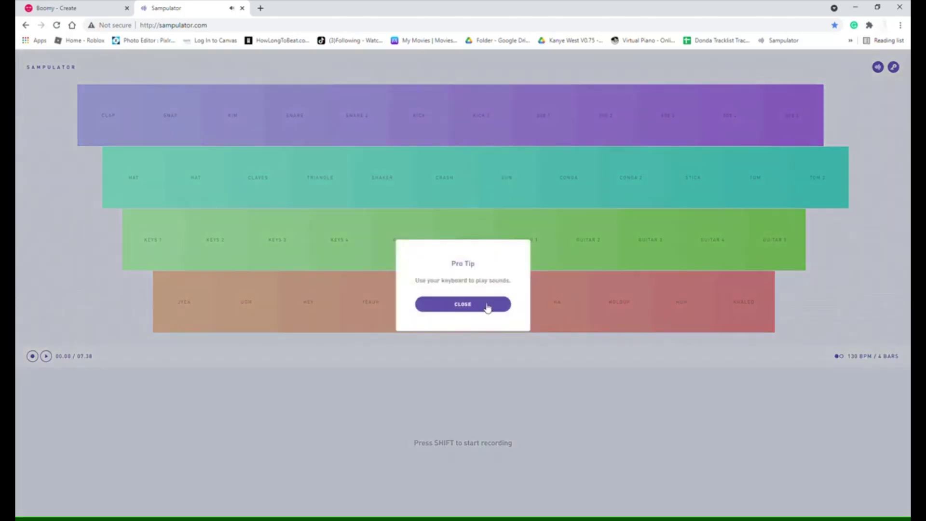
Step: Dismiss the Pro Tip message and play Keys 4 and Keys 2 around Keys 3 in the order 3, 4, 2, 4, 3, 2
click(486, 303)
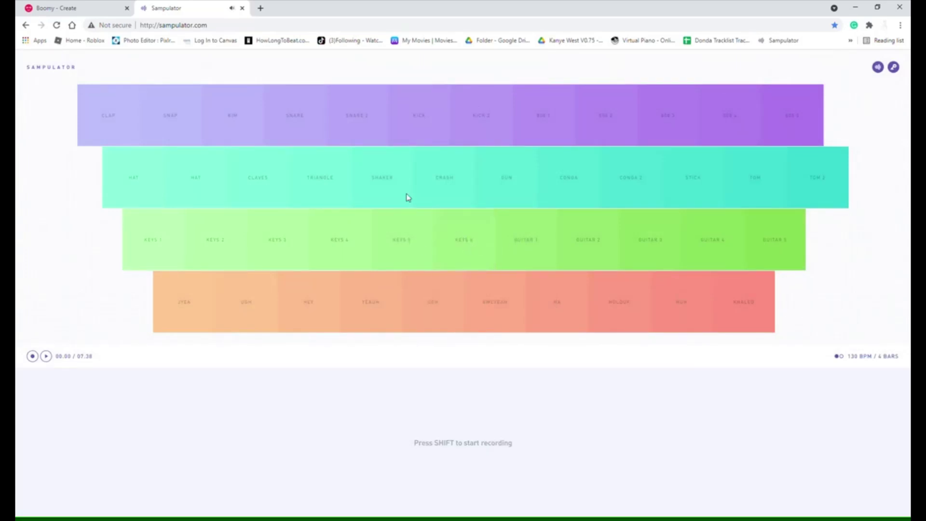
key(d)
key(f)
key(s)
key(f)
key(d)
key(s)
Step: Play Gun four times
click(495, 196)
click(500, 195)
click(499, 194)
click(500, 194)
Step: Play Keys 3 once, Keys 2 twice, Keys 1 once, Keys 2 once and Keys 1 twice
key(d)
key(s)
key(s)
key(a)
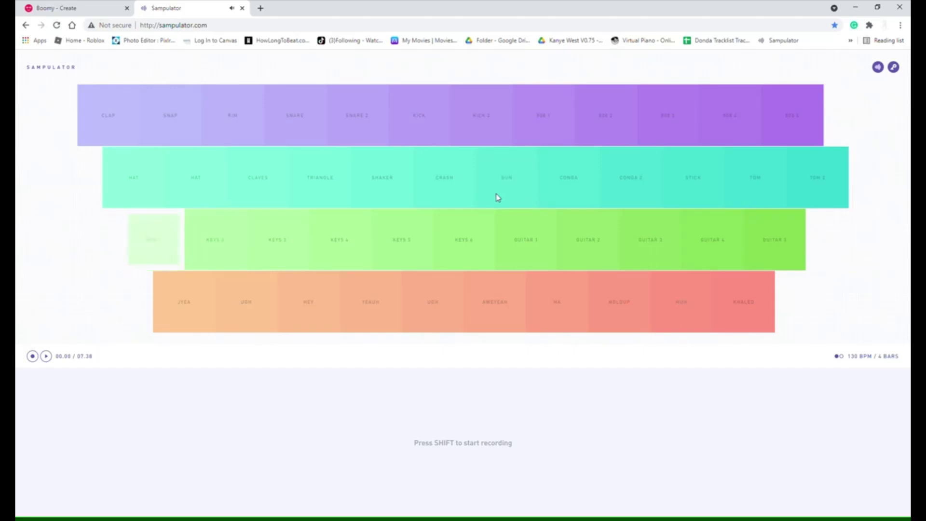
key(s)
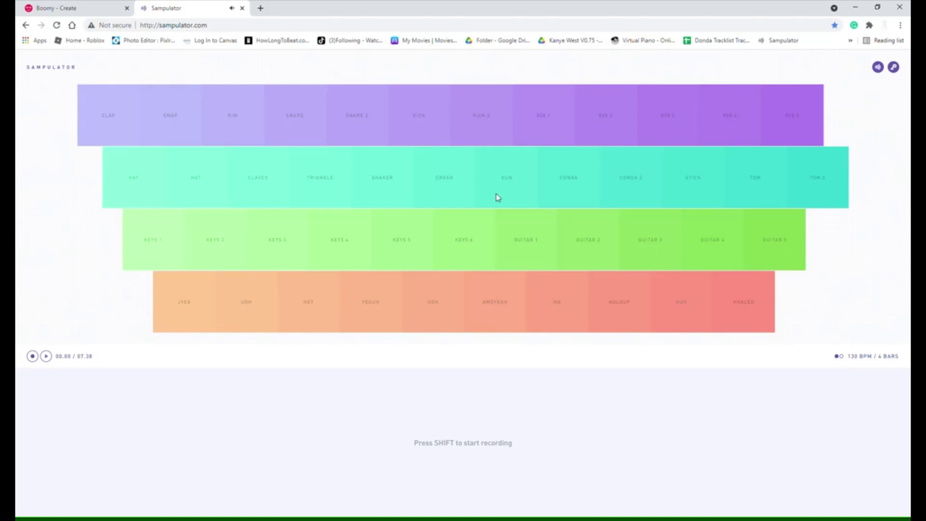
key(a)
key(a)
Step: Alternate the first and second Hat pads four times, adding one extra first-Hat hit after the second pair
key(q)
key(w)
key(q)
key(w)
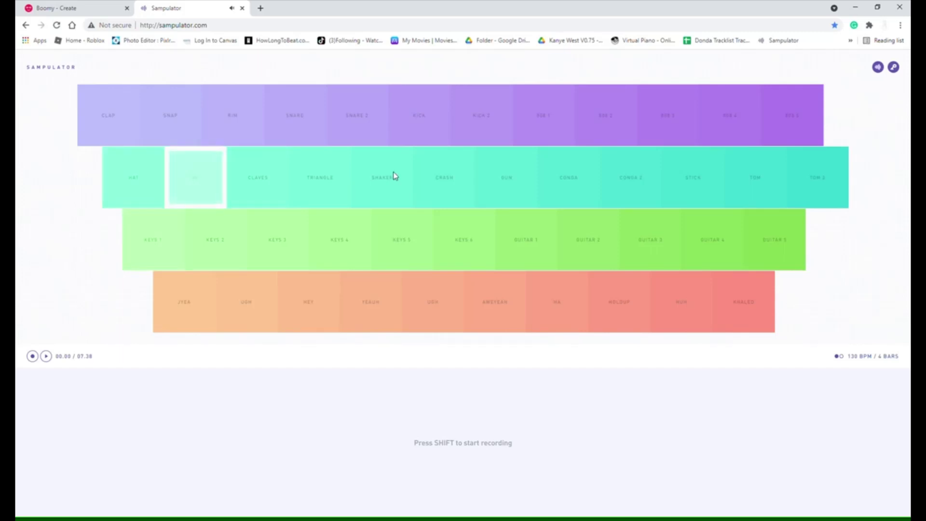
key(q)
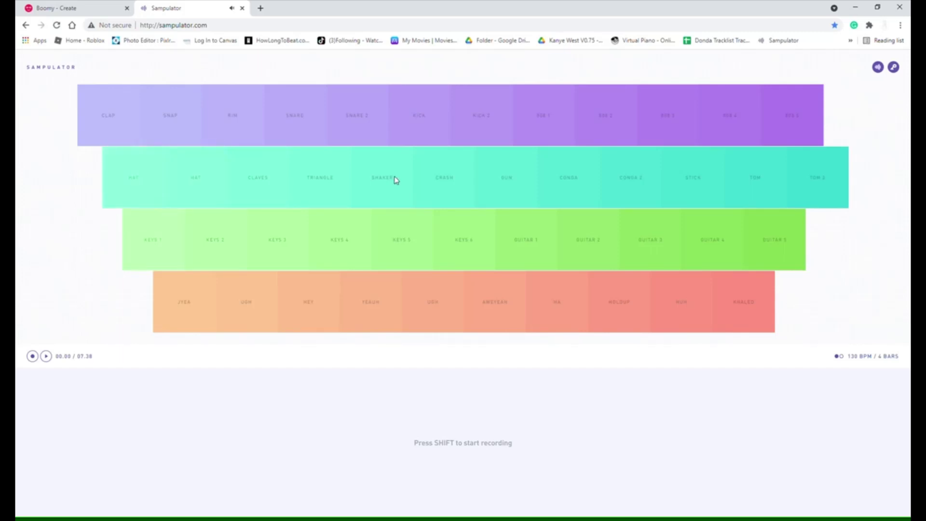
key(q)
key(w)
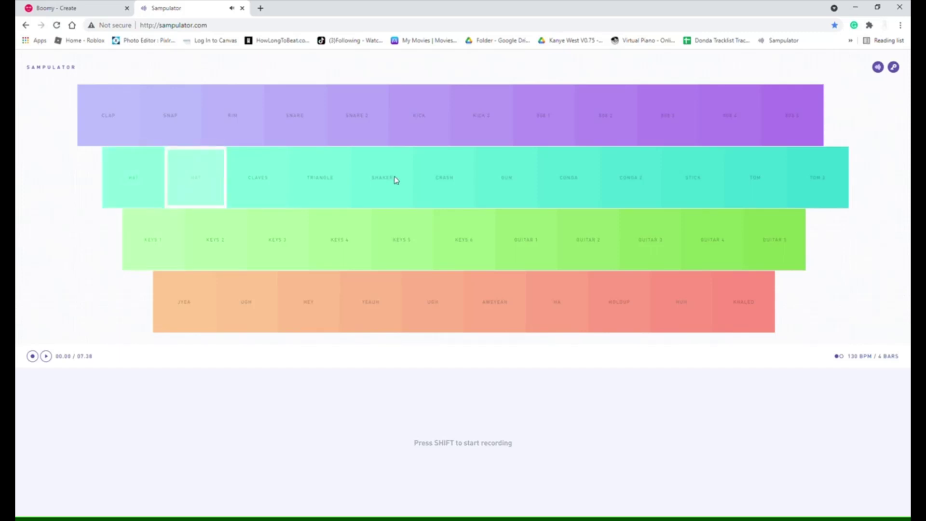
key(q)
key(w)
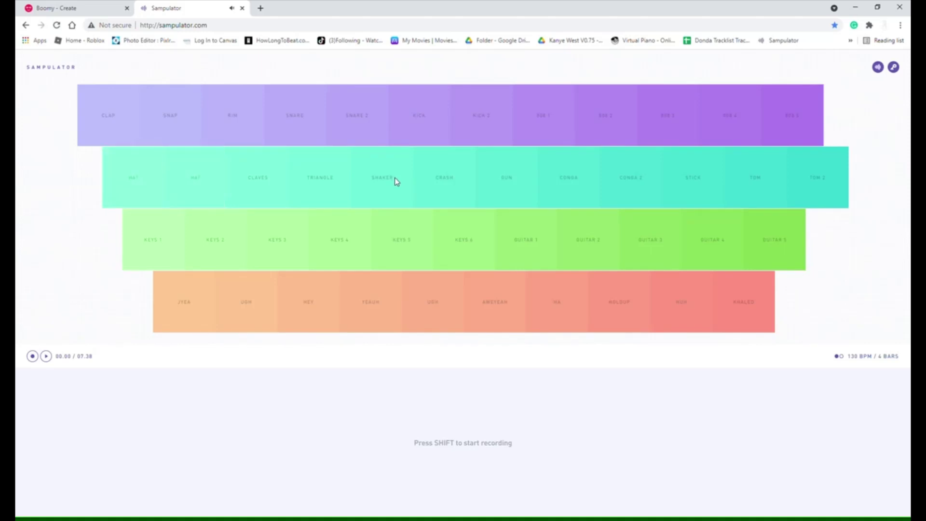
Step: Alternate Claves and the second Hat, ending on Claves, and continue with first-and-second Hat pairs broken by one Claves hit
key(e)
key(w)
key(e)
key(w)
key(e)
key(q)
key(w)
key(q)
key(w)
key(e)
key(q)
key(w)
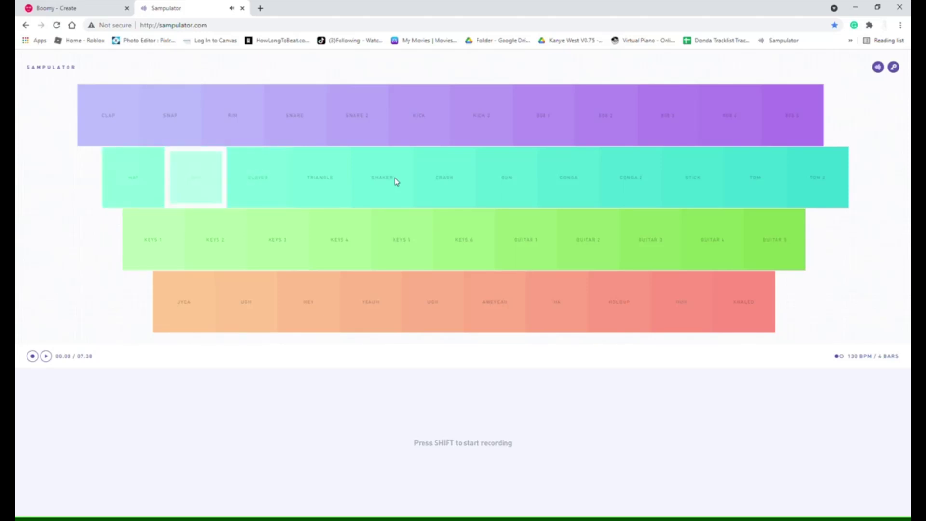
Step: Play the second Hat pad, the first Hat pad and the second Hat pad again
key(w)
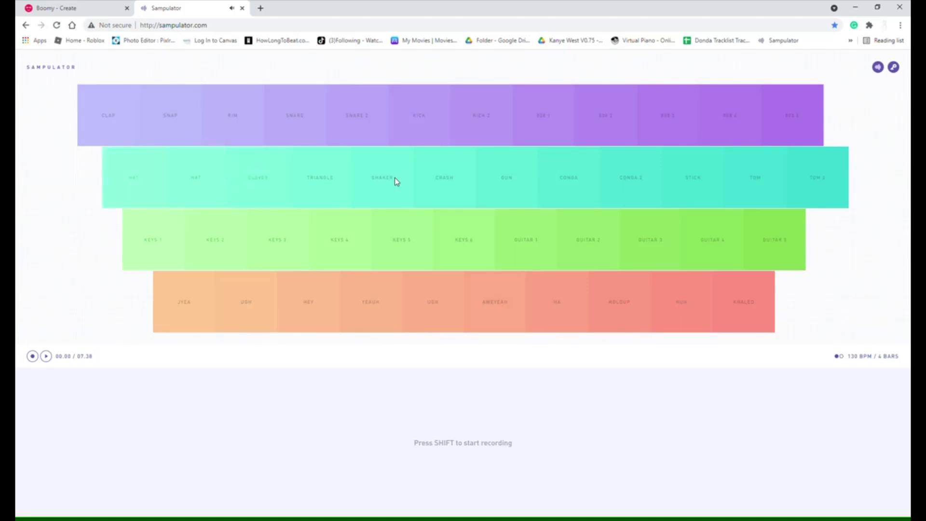
key(q)
key(w)
Step: Play Rim five times
click(238, 126)
click(246, 134)
click(255, 130)
click(255, 133)
click(255, 132)
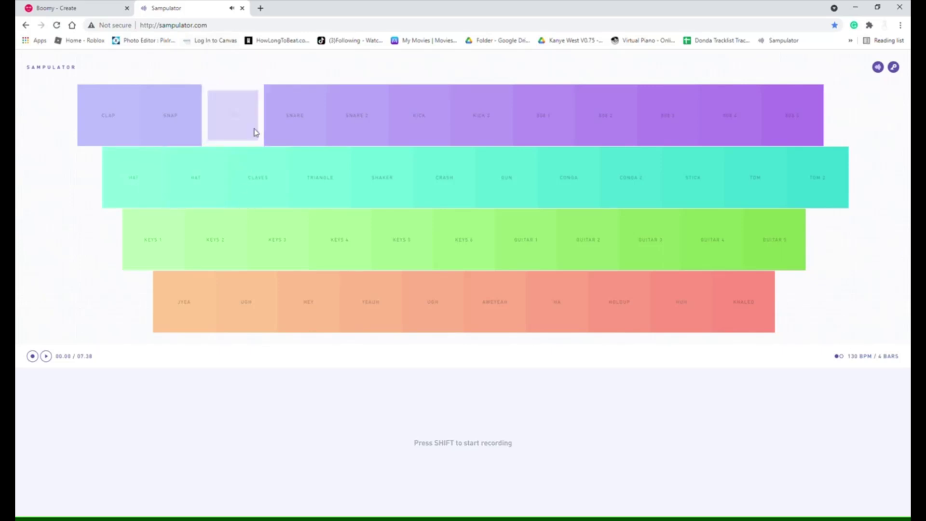
Step: Play Snare, Snare 2, Kick, Kick 2 and 808 1 once each, in that order
click(304, 129)
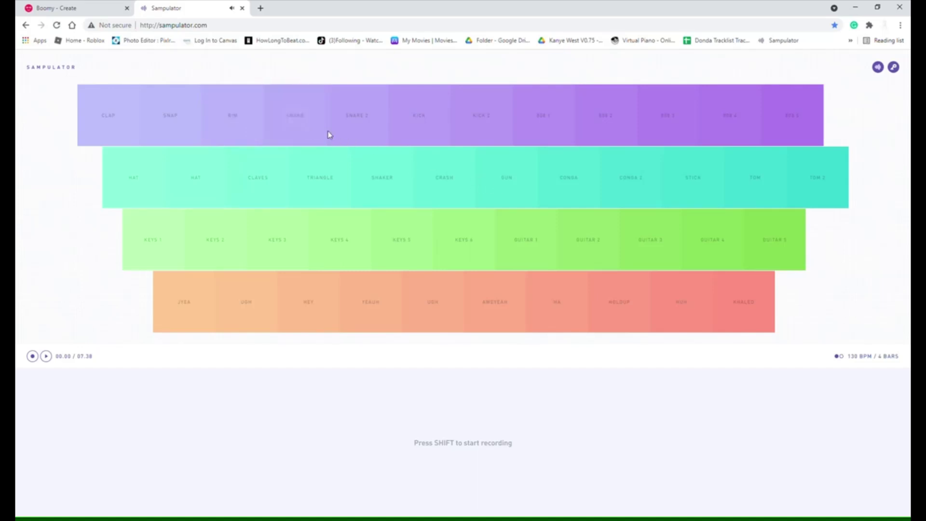
click(369, 135)
click(422, 140)
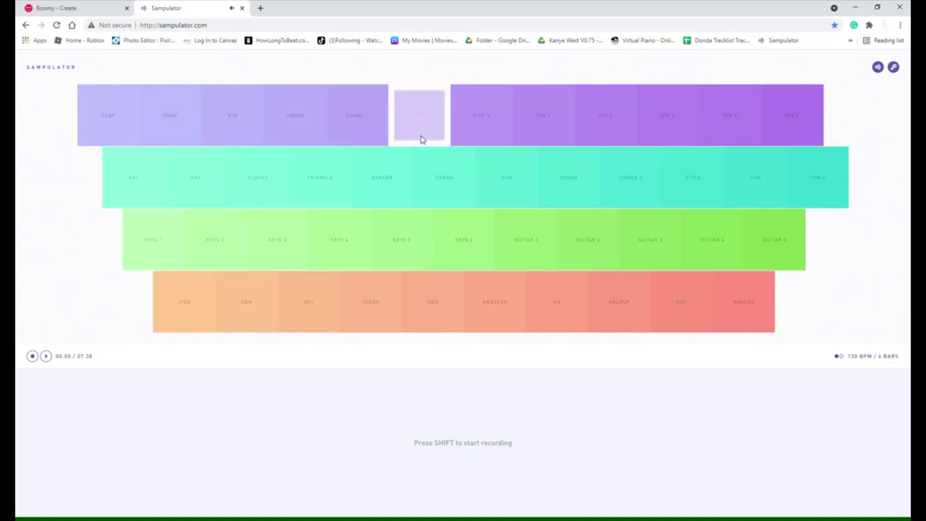
click(470, 138)
click(553, 131)
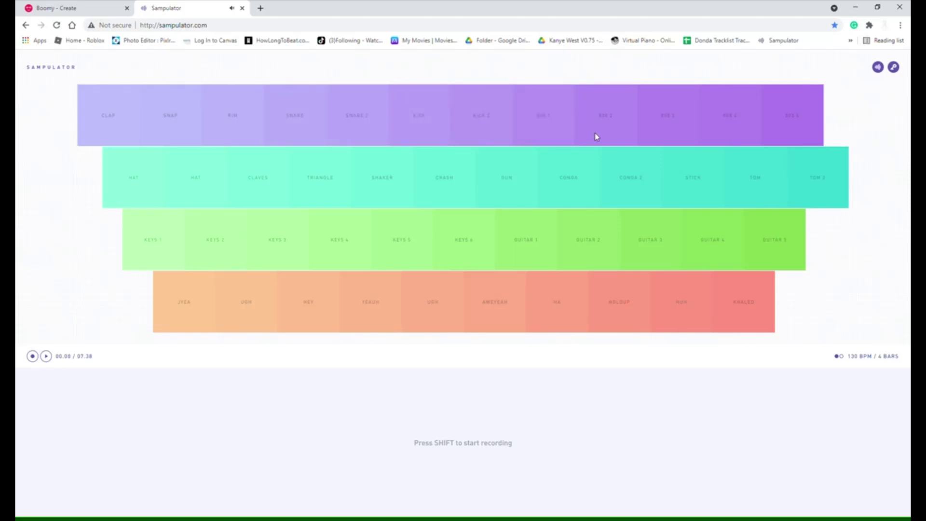
Step: Play Gun three times
click(502, 195)
click(501, 195)
click(500, 194)
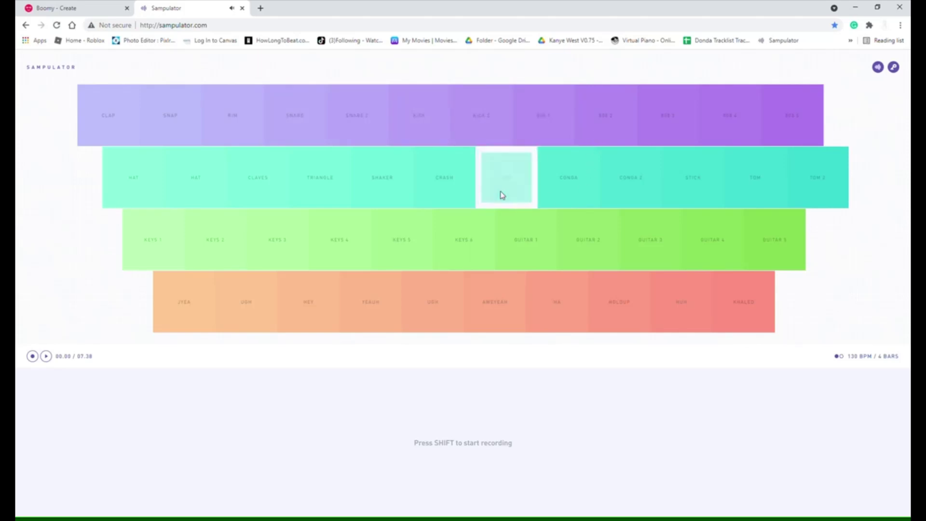
Step: Close the Sampulator page and play the new Lo-Fi song in Boomy
key(ctrl+w)
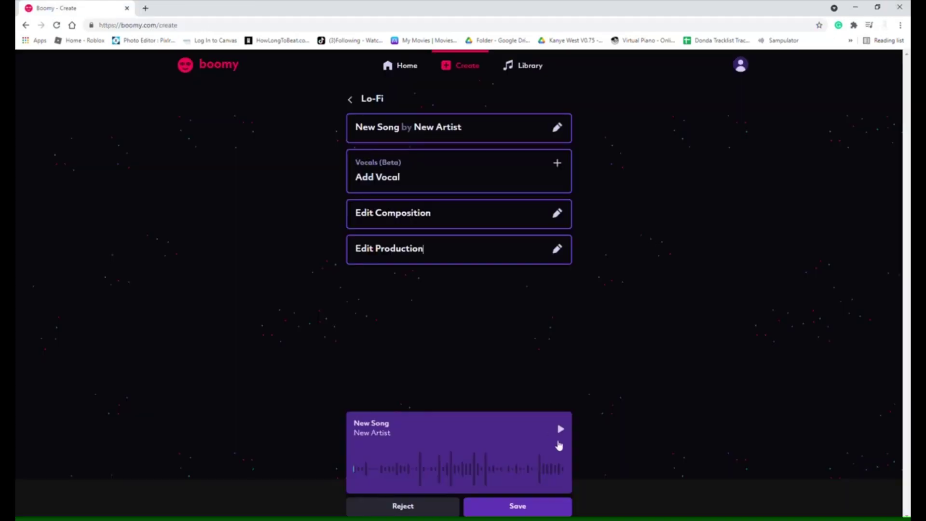
click(560, 430)
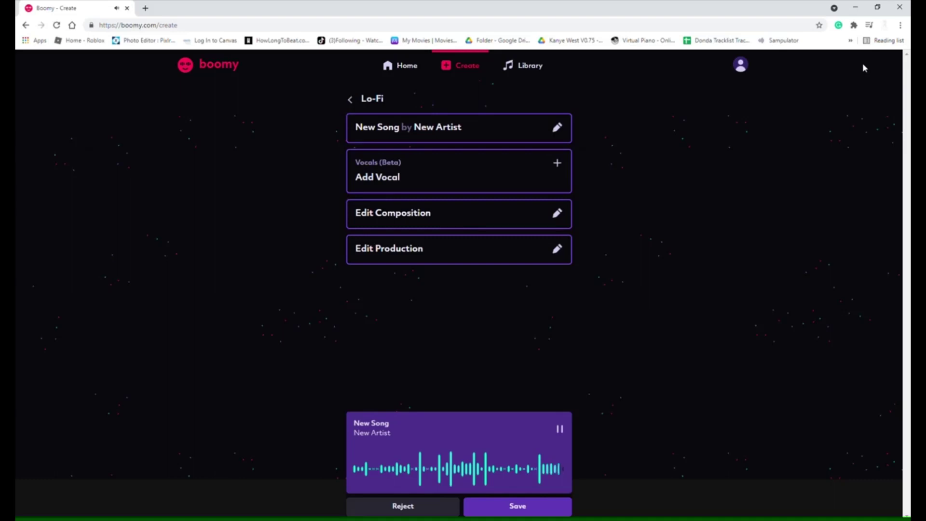
click(561, 429)
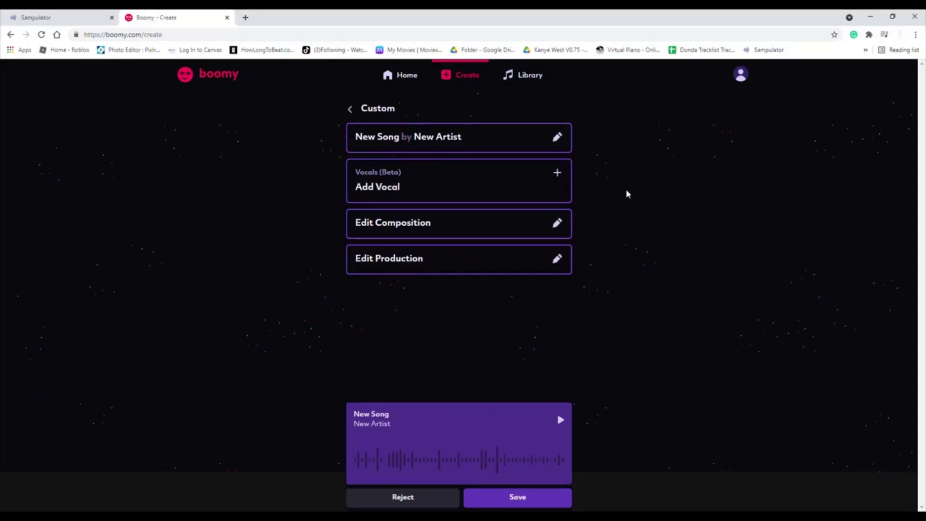
Step: Listen to the generated songs in turn: a Custom song, a Lo-Fi song and another Custom song
click(562, 420)
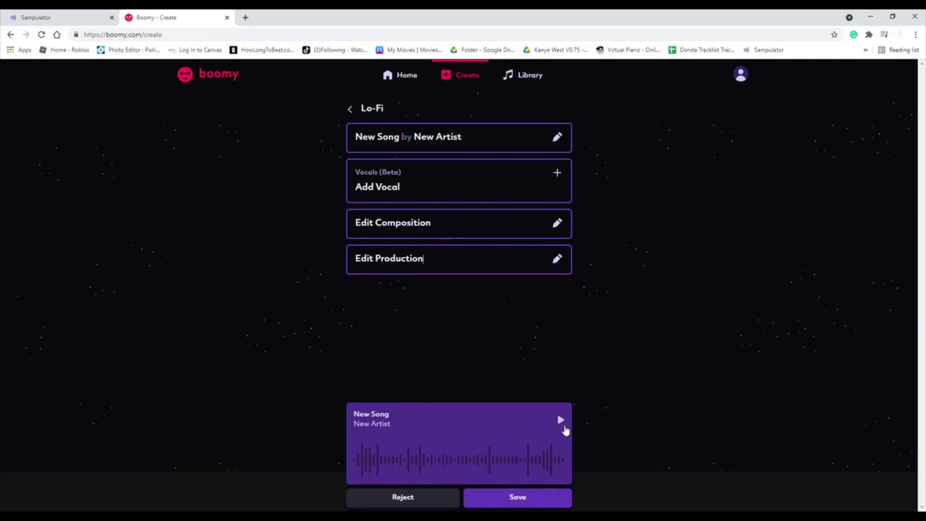
click(561, 422)
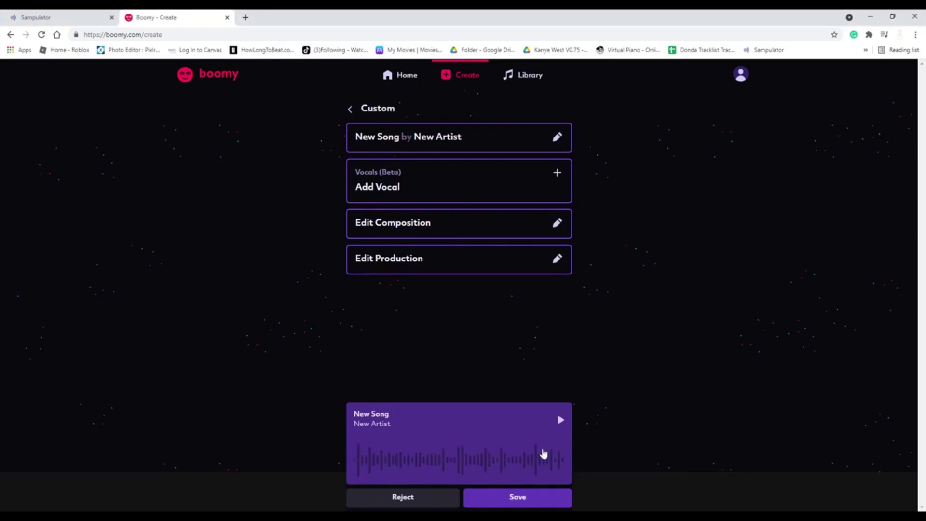
click(560, 423)
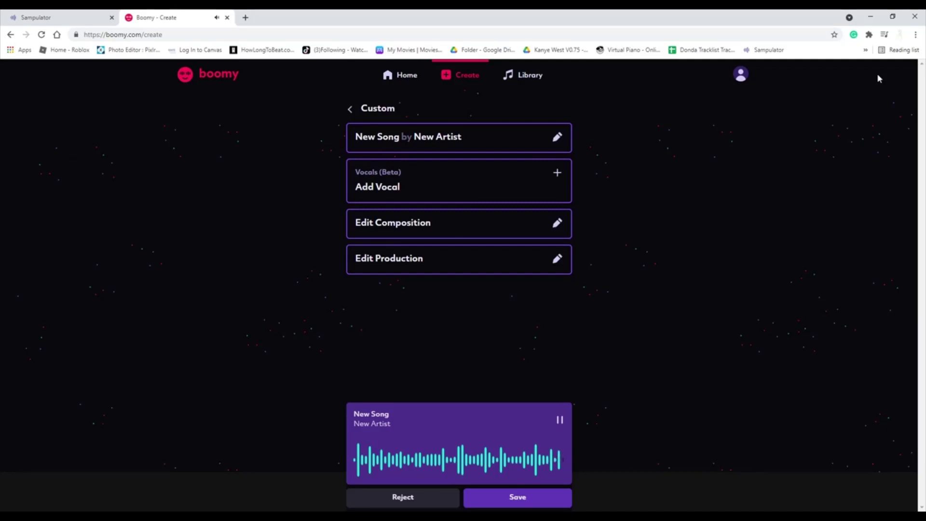
click(560, 420)
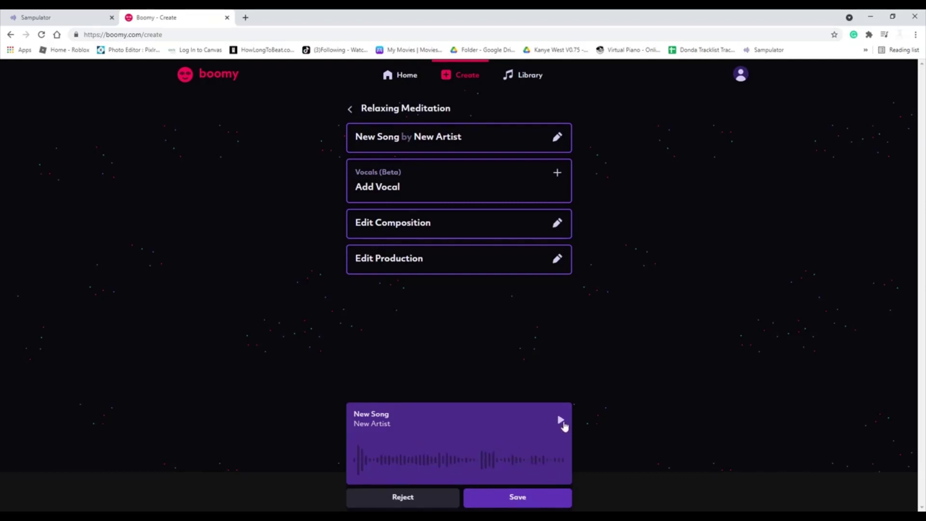
Step: Listen to the Relaxing Meditation song and toggle playback at the end of two Custom songs
click(561, 422)
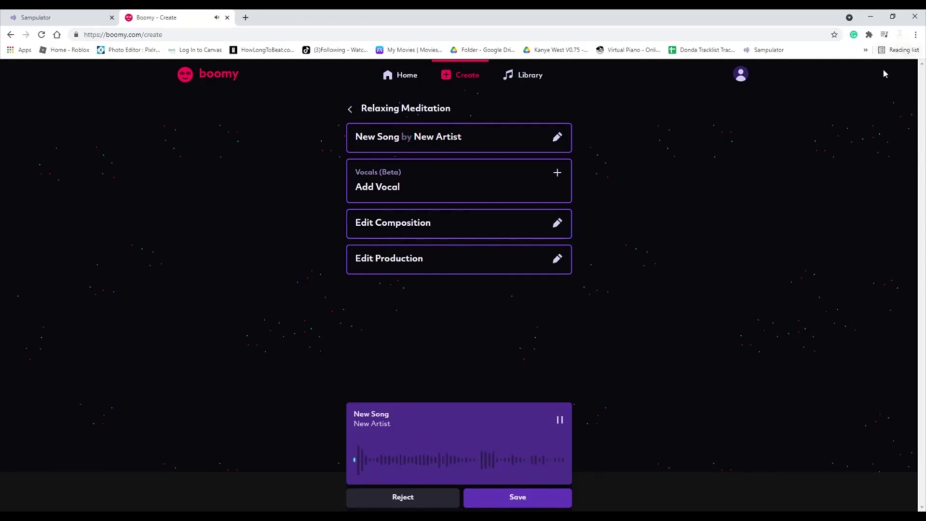
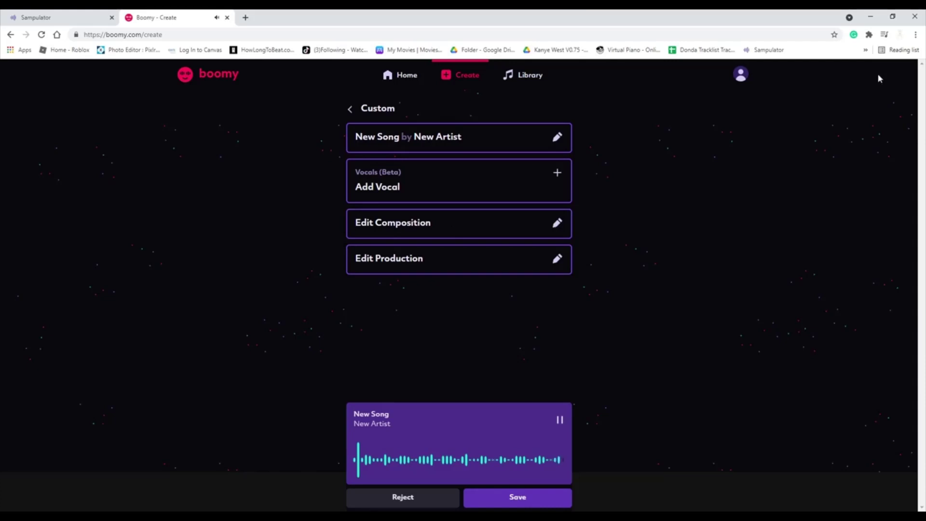
click(559, 421)
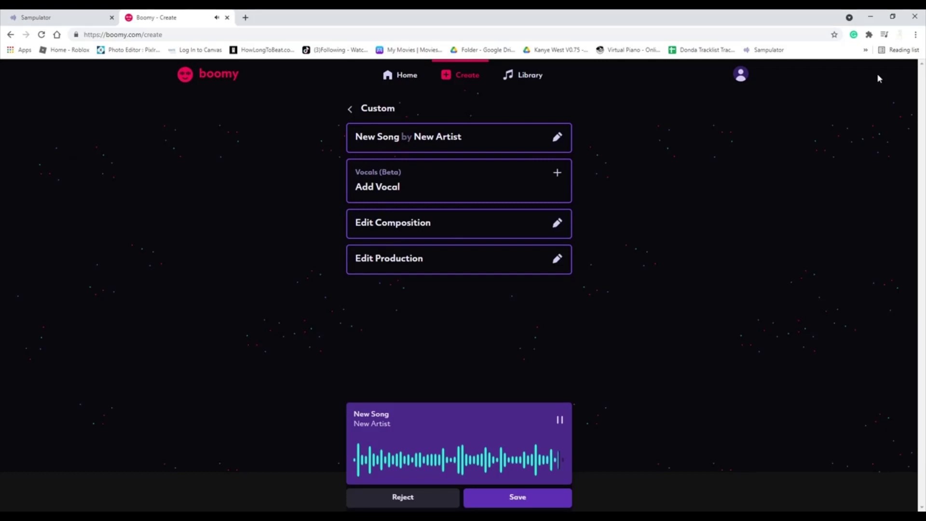
click(563, 422)
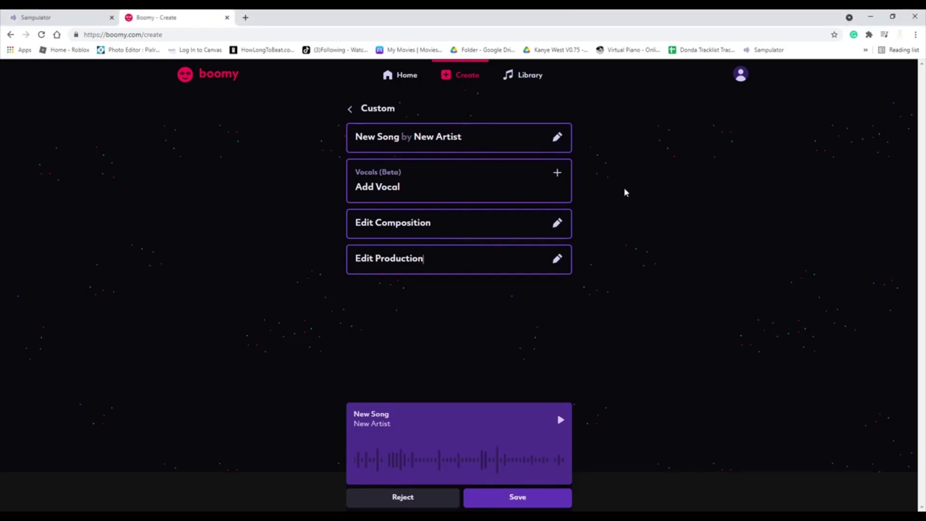
Step: Play the next Custom song and toggle its playback again during the listen
click(565, 422)
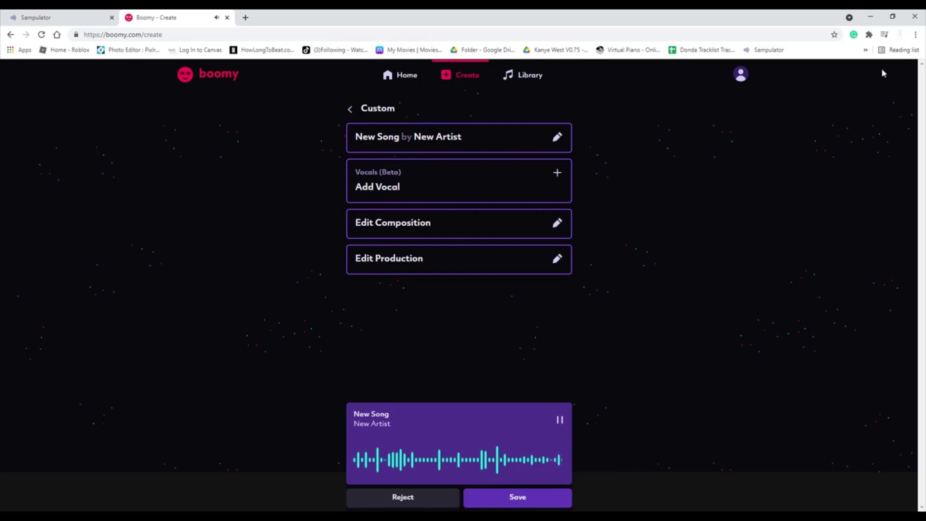
click(560, 421)
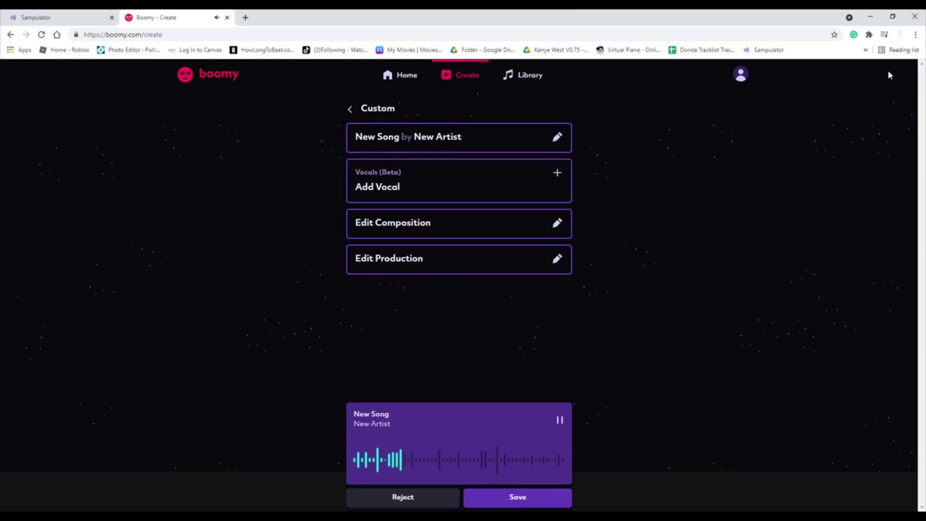
click(562, 425)
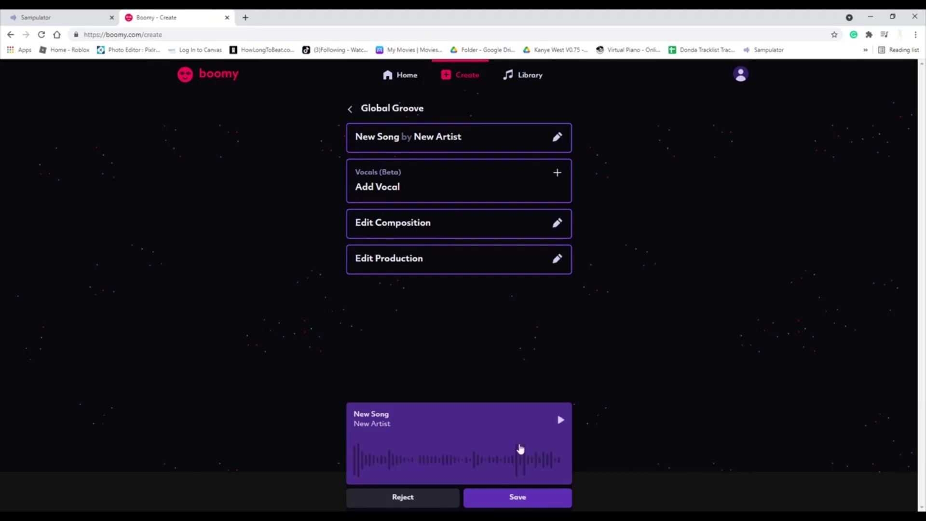
Step: Play the Global Groove song and the following Lo-Fi song
click(558, 419)
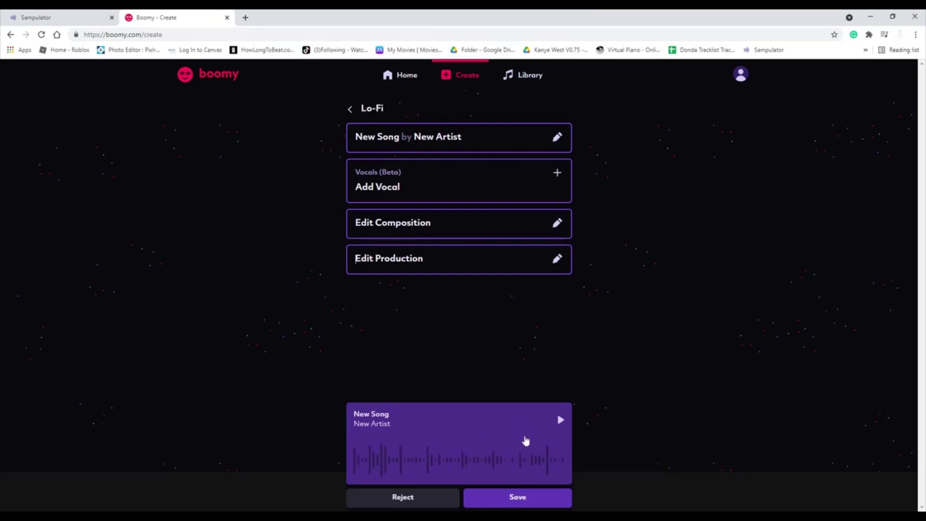
click(559, 421)
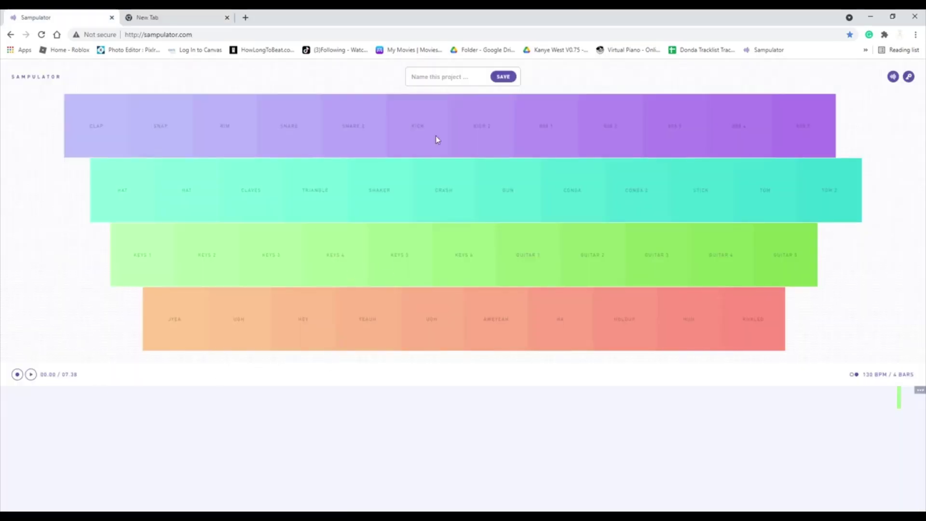
Step: Play Claves seven times in Sampulator
click(258, 197)
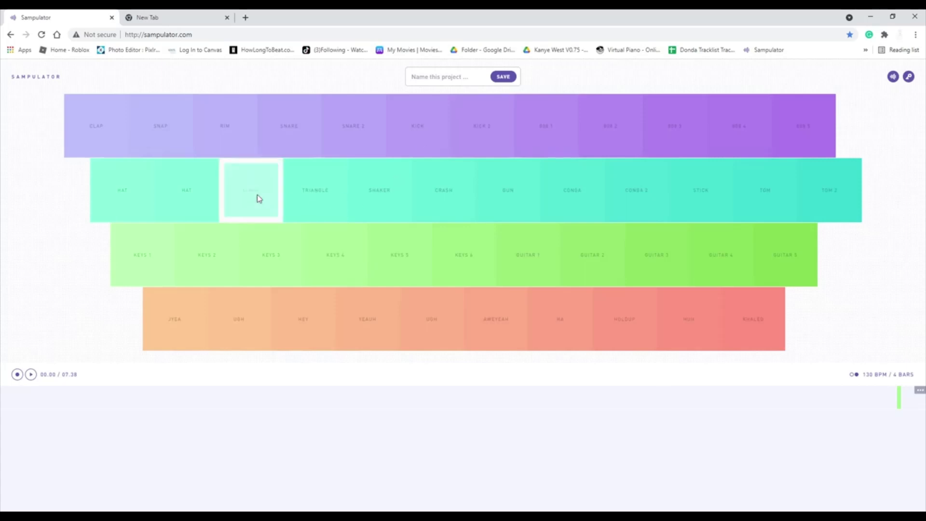
click(258, 195)
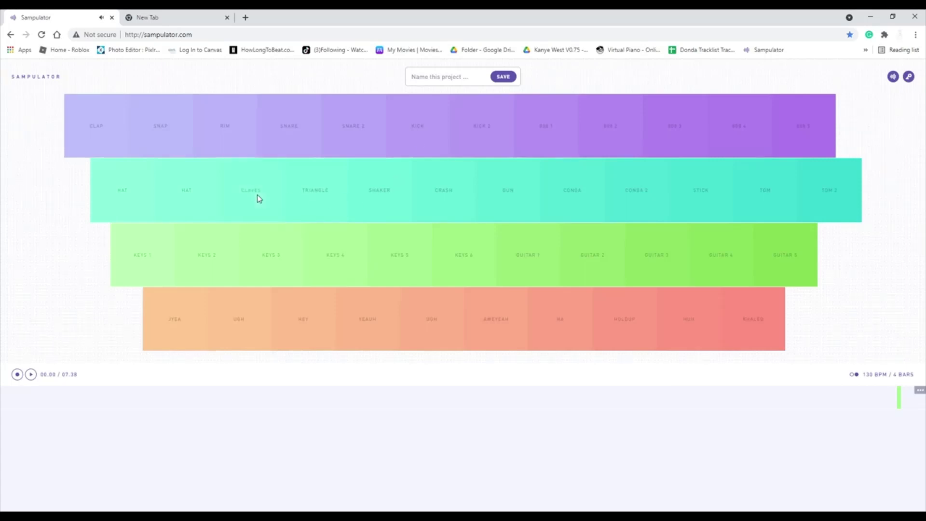
click(256, 195)
click(257, 195)
click(257, 195)
click(255, 194)
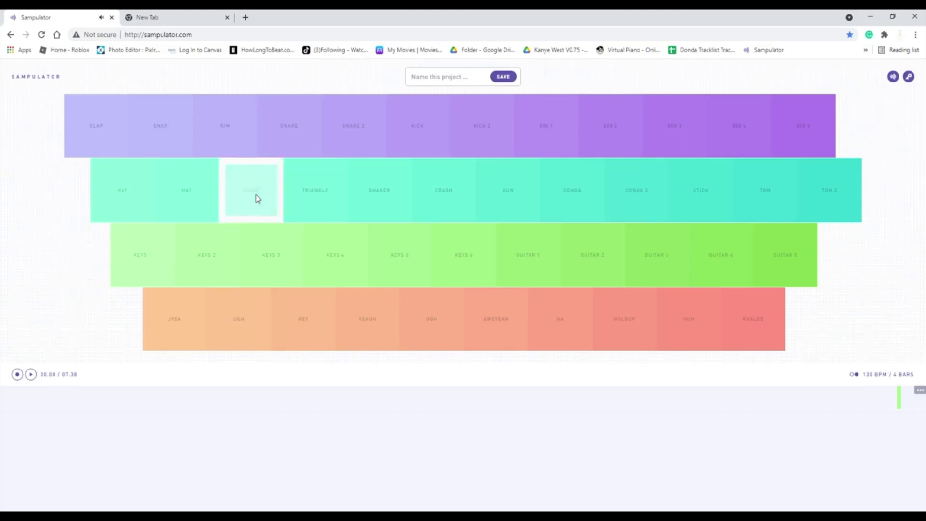
click(255, 195)
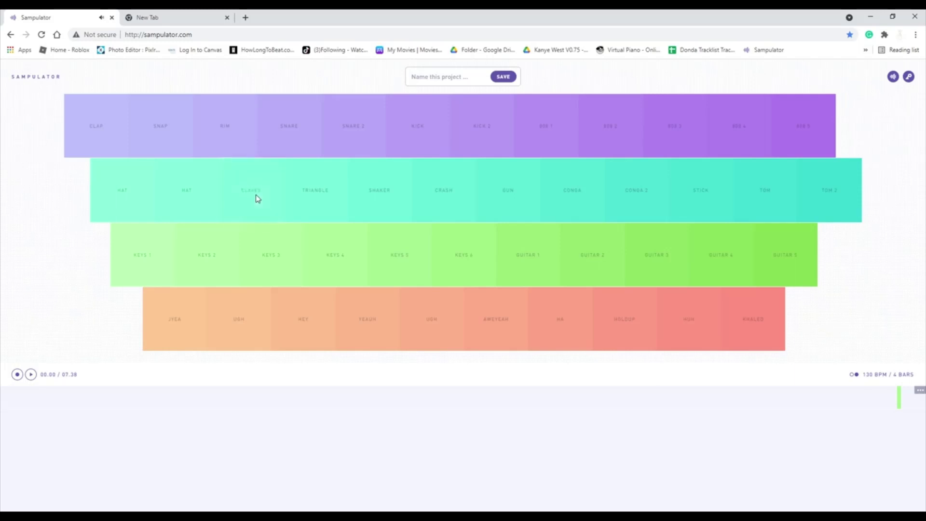
Step: Play Keys 3 once, followed by Claves five times
click(267, 240)
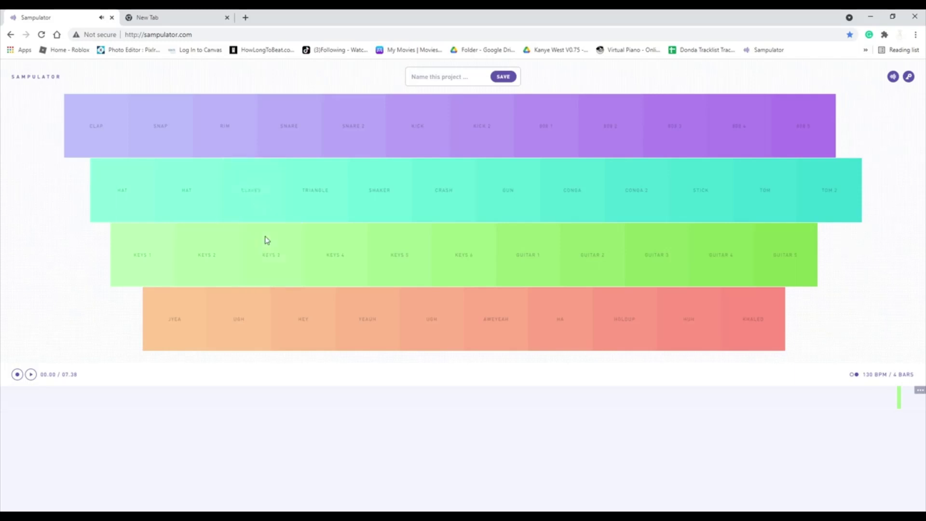
click(261, 211)
click(261, 211)
click(268, 204)
click(268, 203)
click(268, 203)
Step: Play Keys 2 once, followed by Claves three times
click(223, 246)
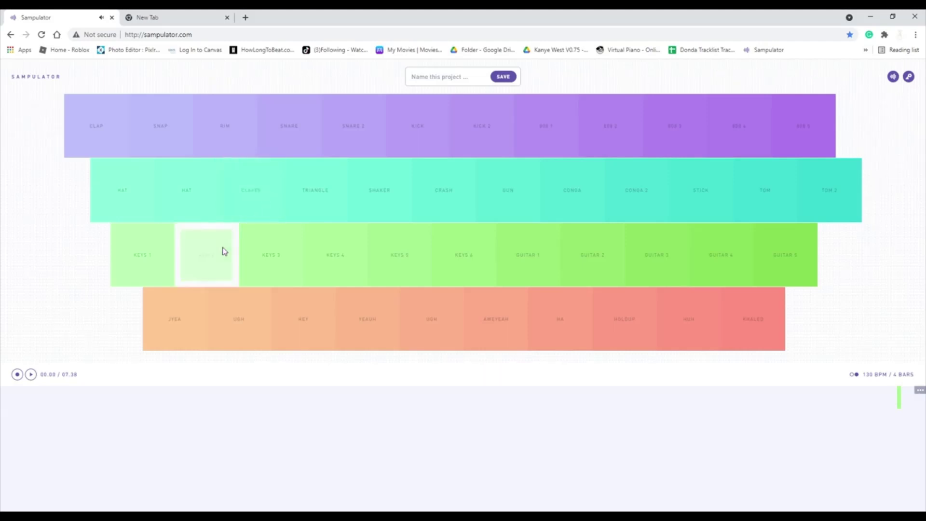
click(239, 211)
click(237, 212)
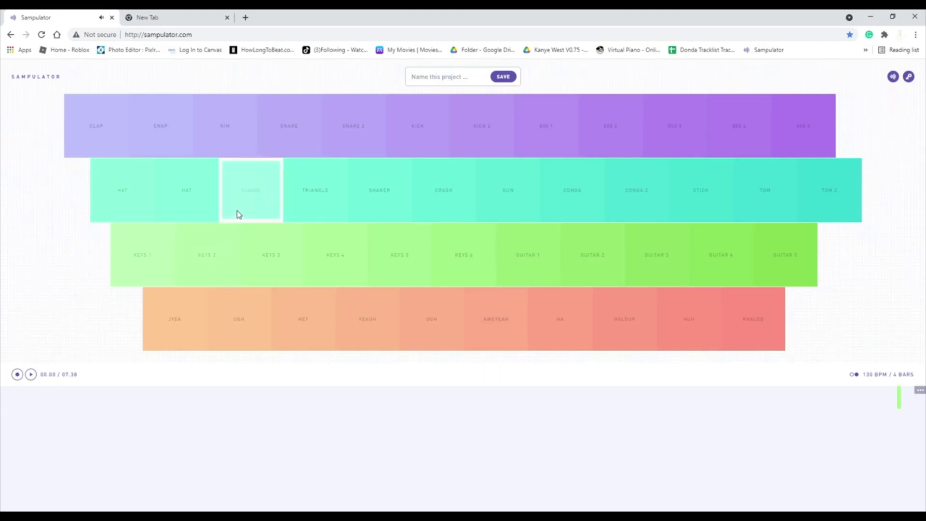
click(237, 213)
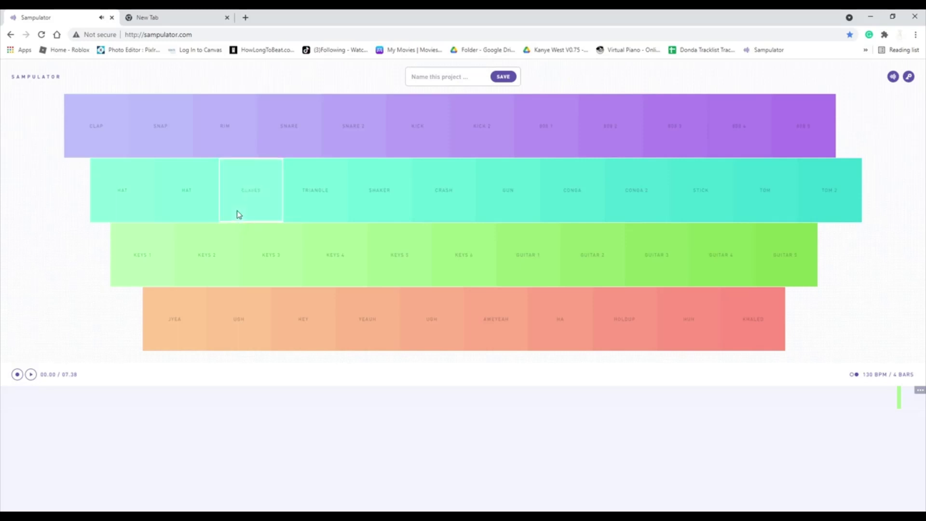
Step: Play Keys 1 once, followed by Claves three times
click(156, 247)
click(243, 200)
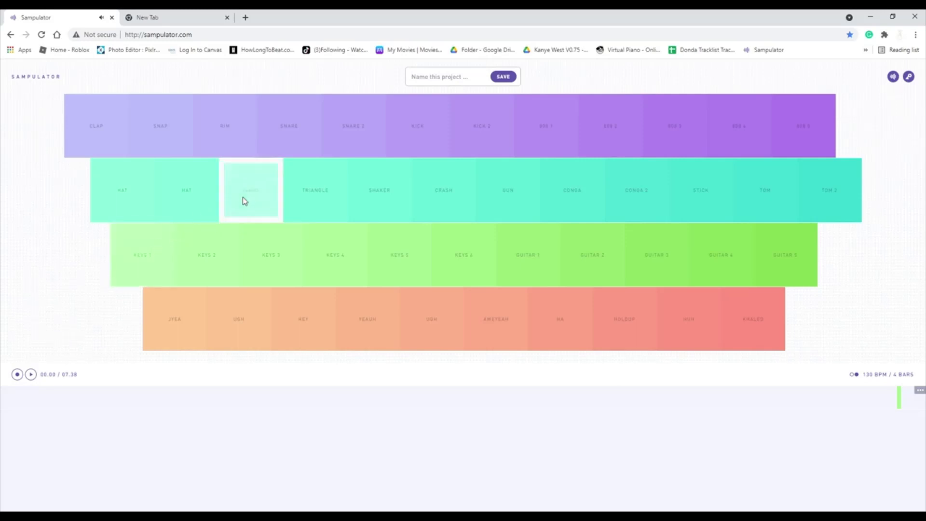
click(242, 198)
click(243, 198)
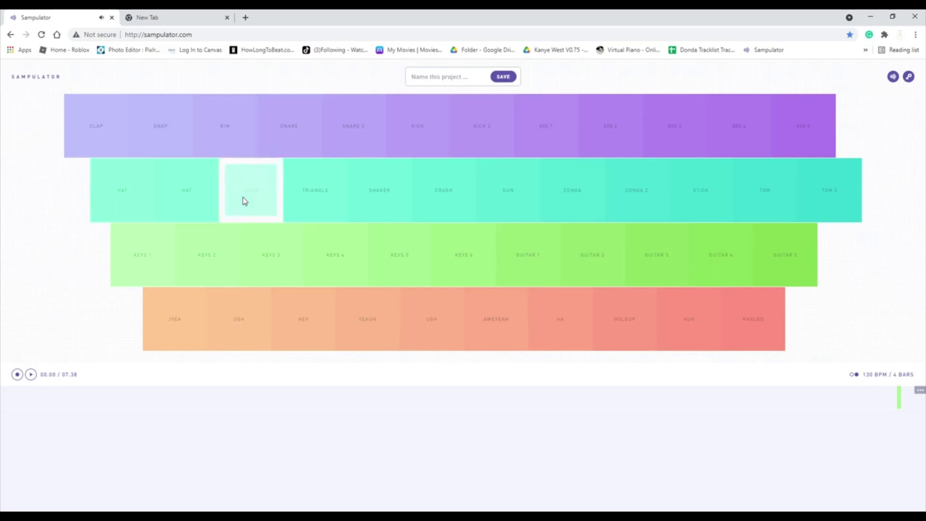
Step: Play Keys 4 once, followed by Claves three times
click(315, 237)
click(268, 208)
click(269, 207)
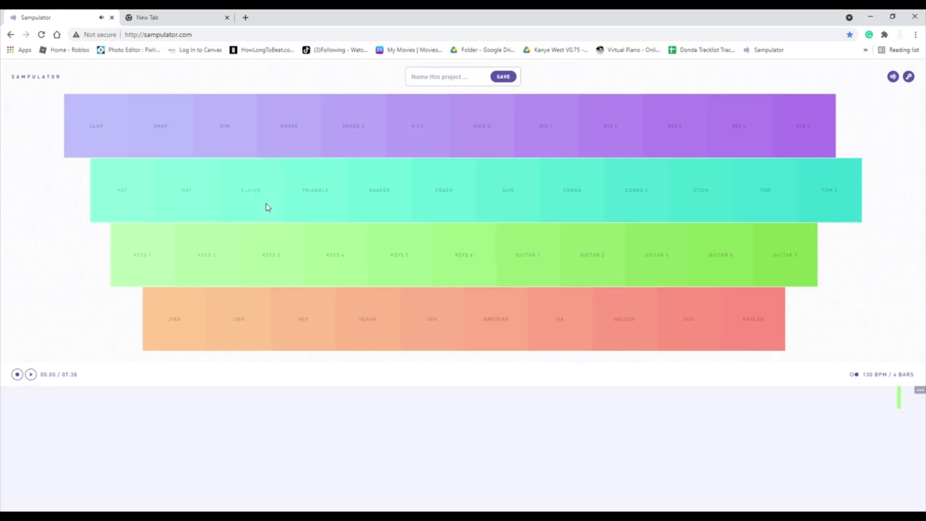
click(268, 208)
Step: Play Claves eleven times, followed by Guitar 1 once
click(248, 190)
click(248, 191)
click(246, 188)
click(247, 199)
click(246, 199)
click(246, 201)
click(236, 187)
click(241, 190)
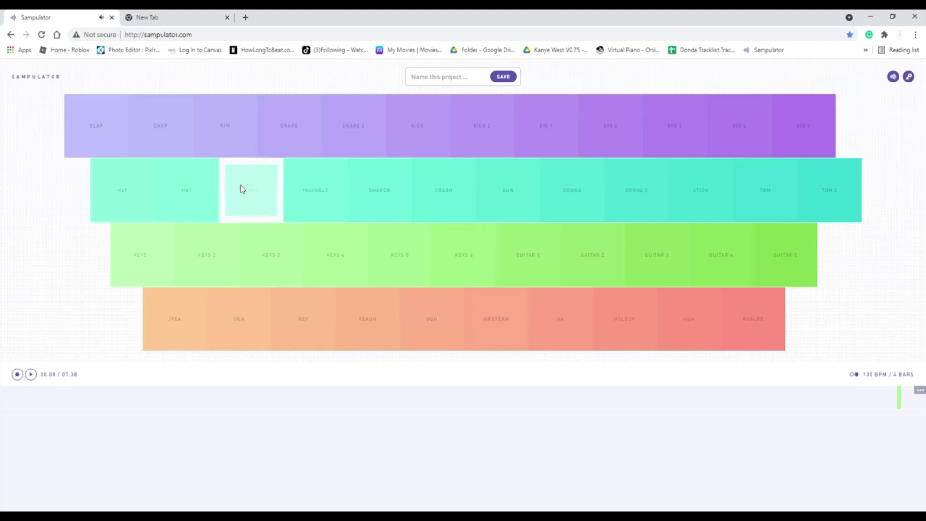
click(242, 188)
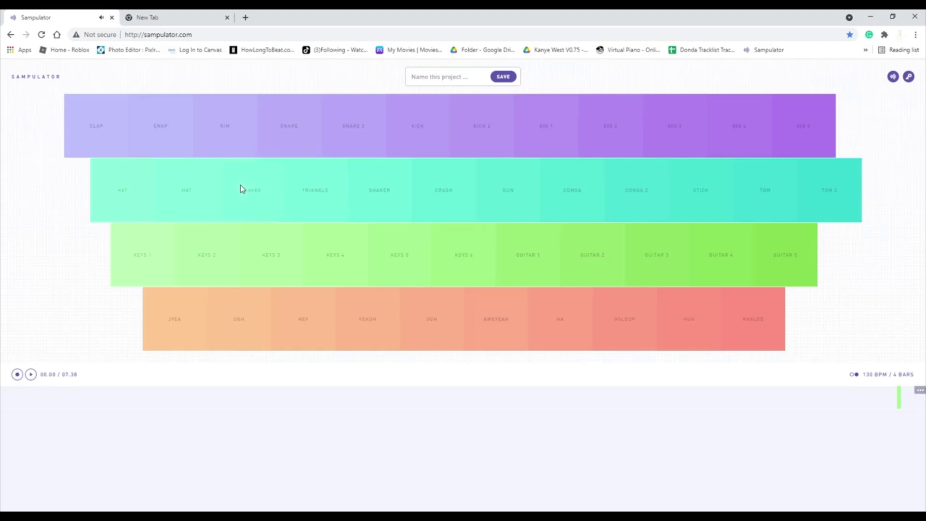
click(242, 189)
click(243, 189)
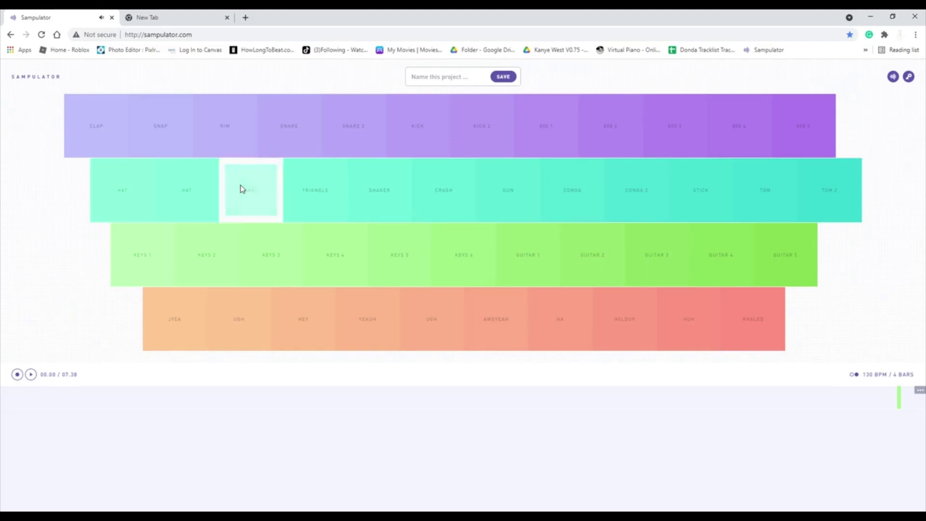
click(509, 246)
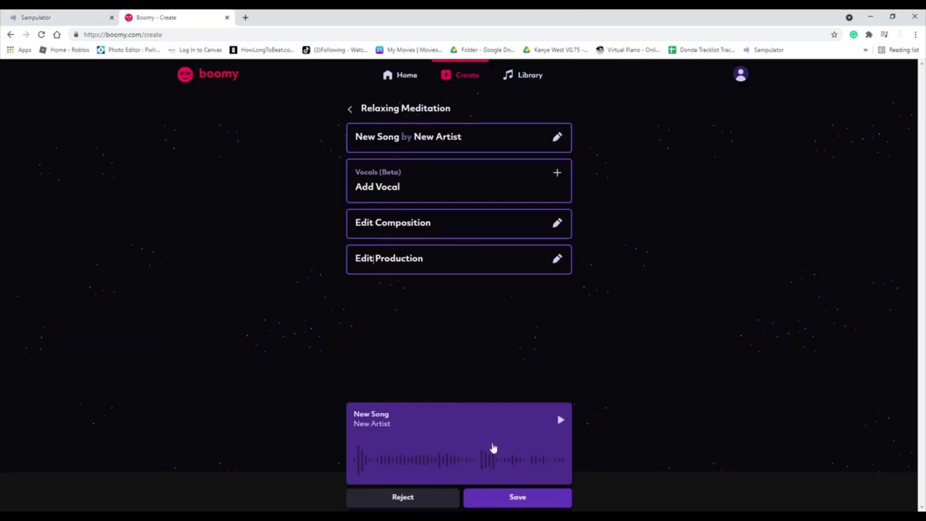
Step: Play the Relaxing Meditation song in Boomy
click(561, 424)
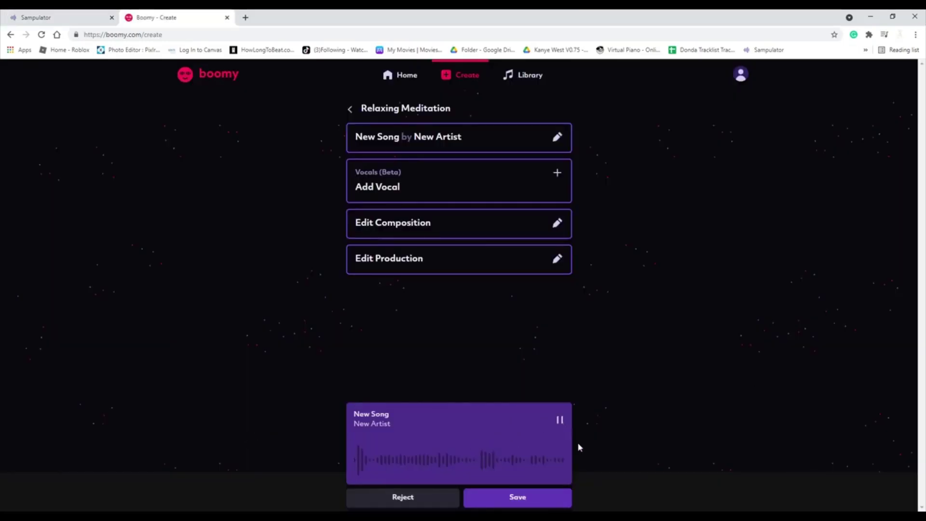